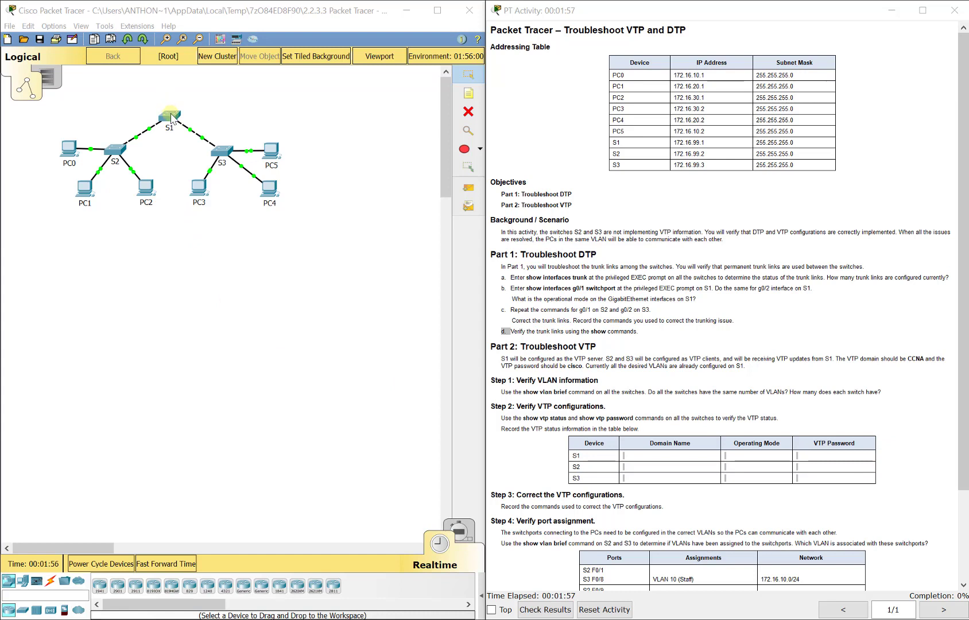
- Open switch S1's command line interface and enter privileged EXEC mode with enable
{"action": "left_click", "coordinate": [227, 318]}
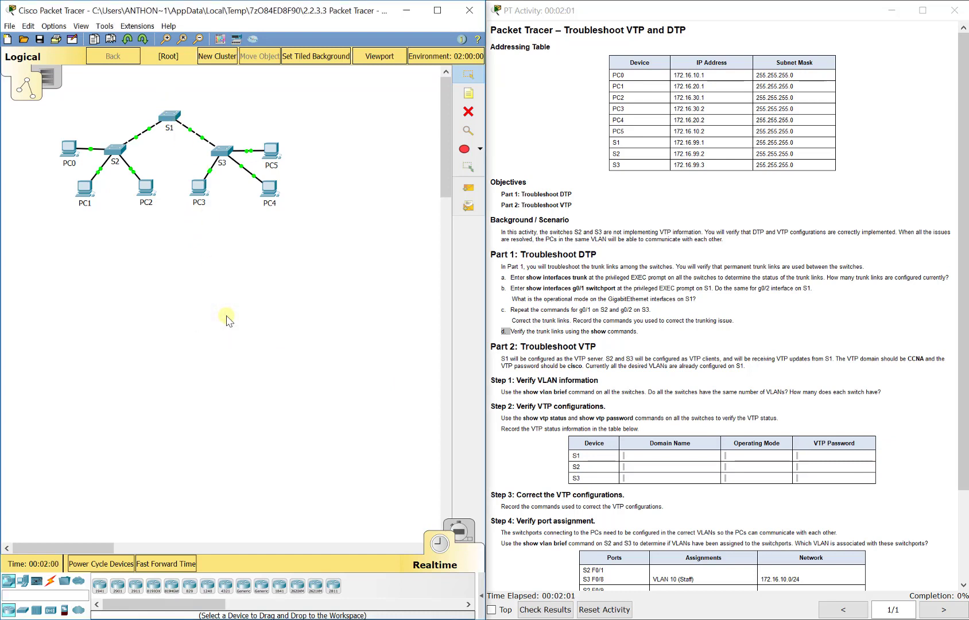
{"action": "left_click", "coordinate": [581, 362]}
{"action": "scroll", "coordinate": [581, 361], "scroll_direction": "down", "scroll_amount": 2}
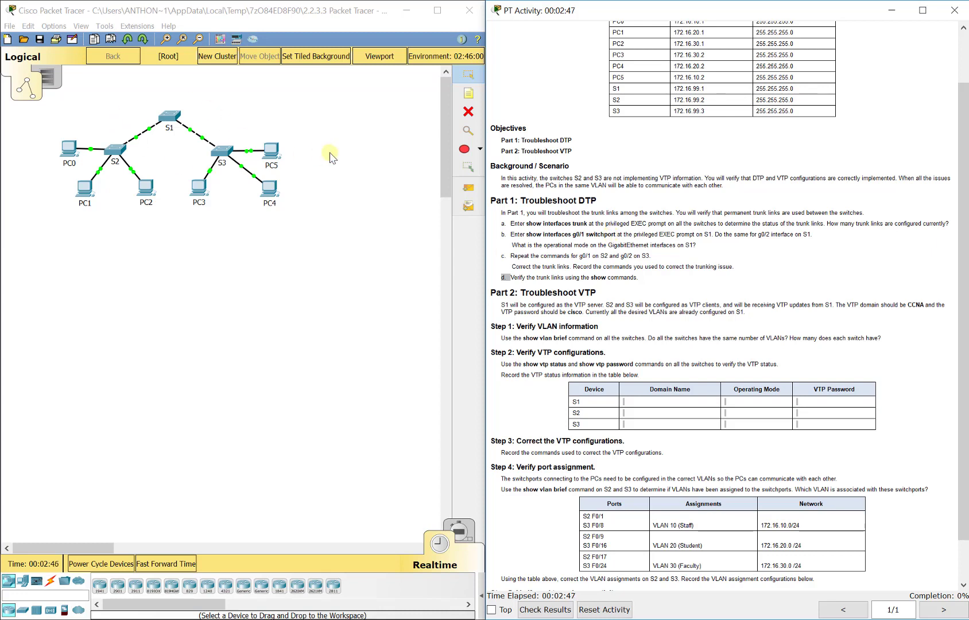
{"action": "left_click", "coordinate": [132, 109]}
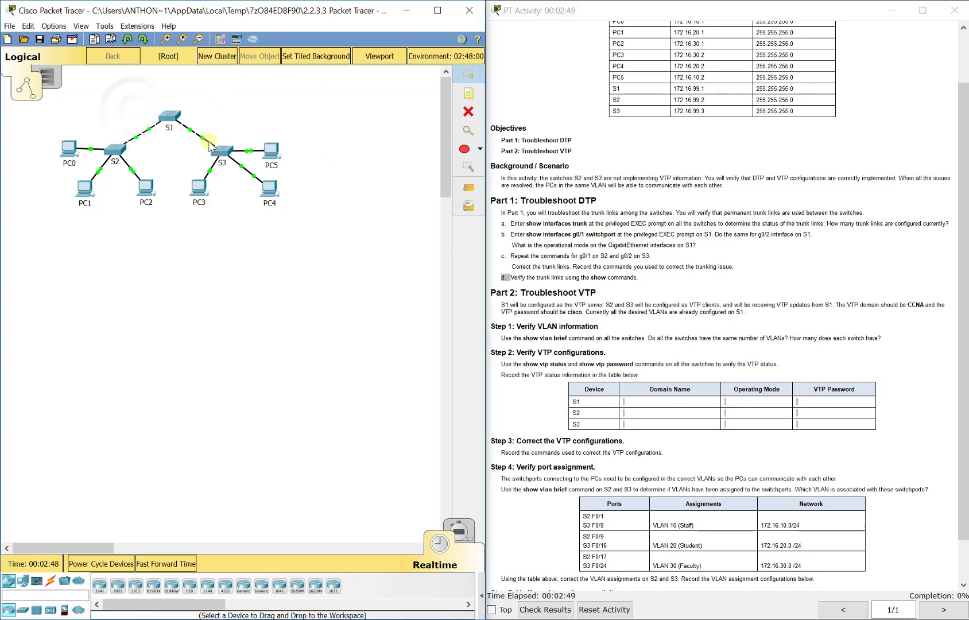
{"action": "left_click", "coordinate": [174, 119]}
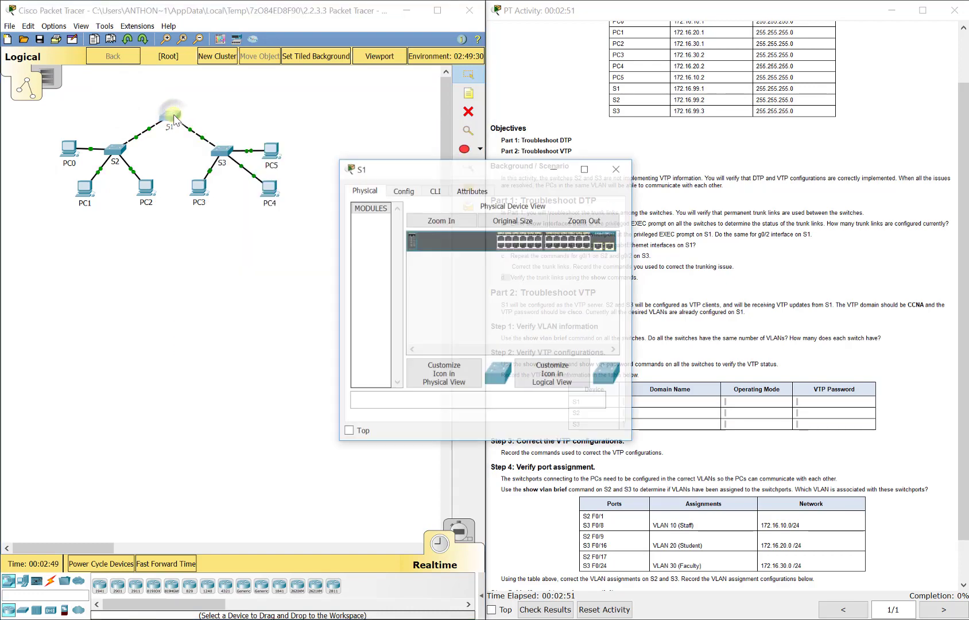
{"action": "left_click", "coordinate": [434, 190]}
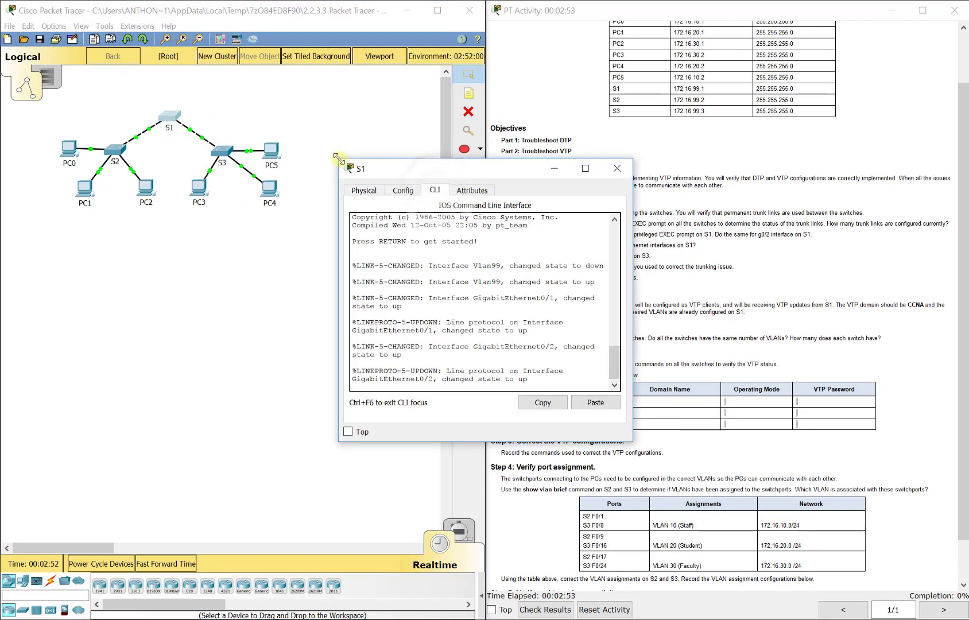
{"action": "left_click_drag", "start_coordinate": [345, 164], "coordinate": [90, 100]}
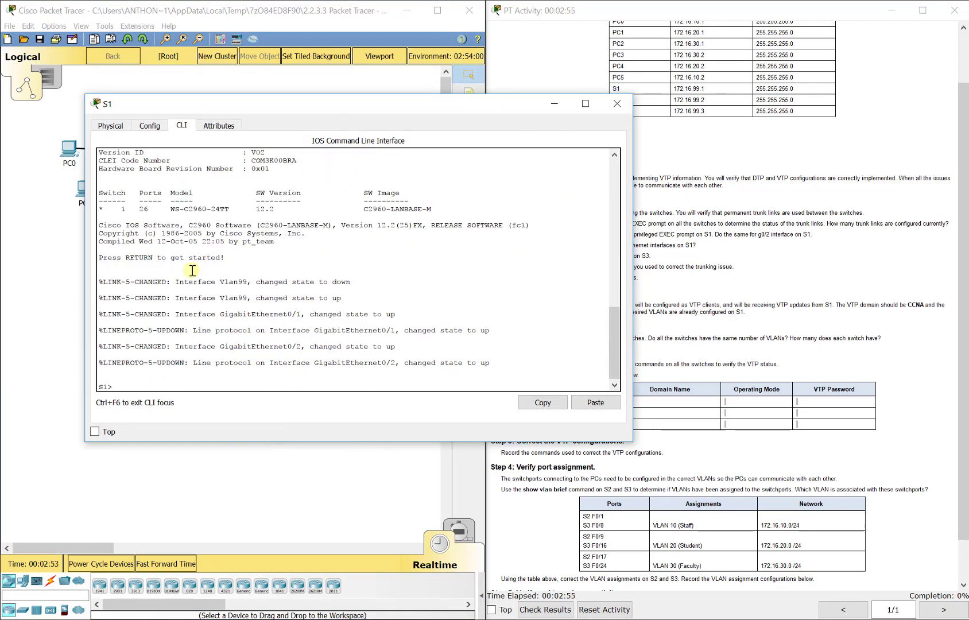
{"action": "left_click_drag", "start_coordinate": [281, 109], "coordinate": [194, 142]}
{"action": "type", "text": "en"}
{"action": "key", "text": "Return"}
- Widen the S1 console and run show int trunk to check S1's trunk links
{"action": "left_click_drag", "start_coordinate": [546, 180], "coordinate": [460, 180]}
{"action": "left_click_drag", "start_coordinate": [341, 136], "coordinate": [374, 136]}
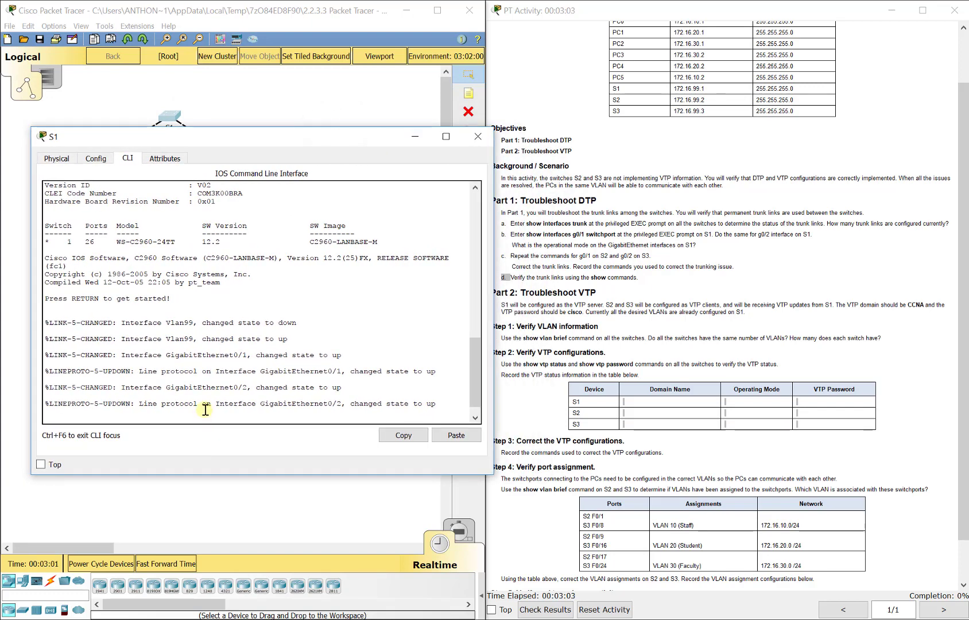
{"action": "key", "text": "Return"}
{"action": "type", "text": "show "}
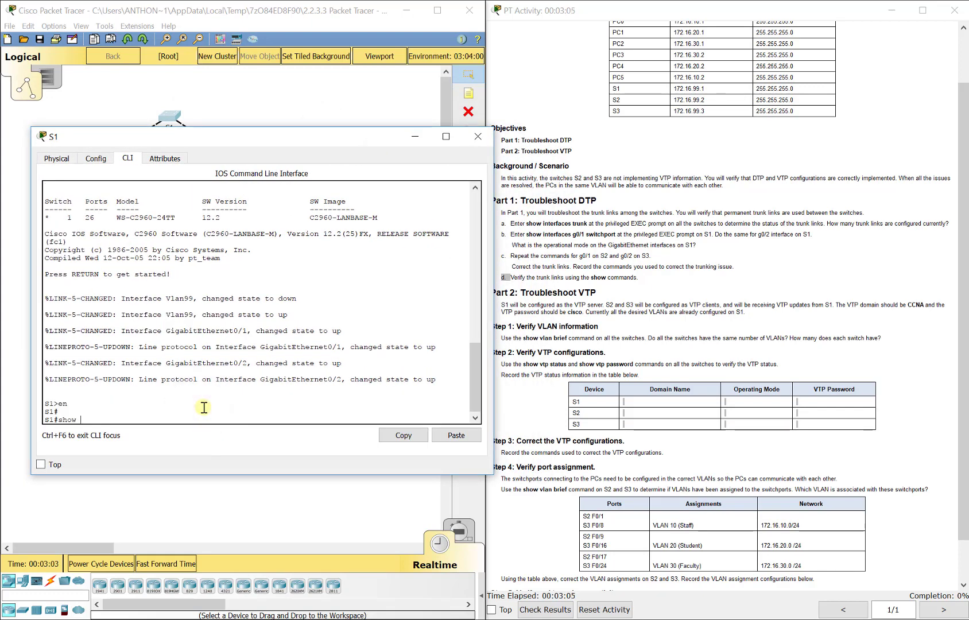
{"action": "type", "text": "int trn"}
{"action": "key", "text": "Return"}
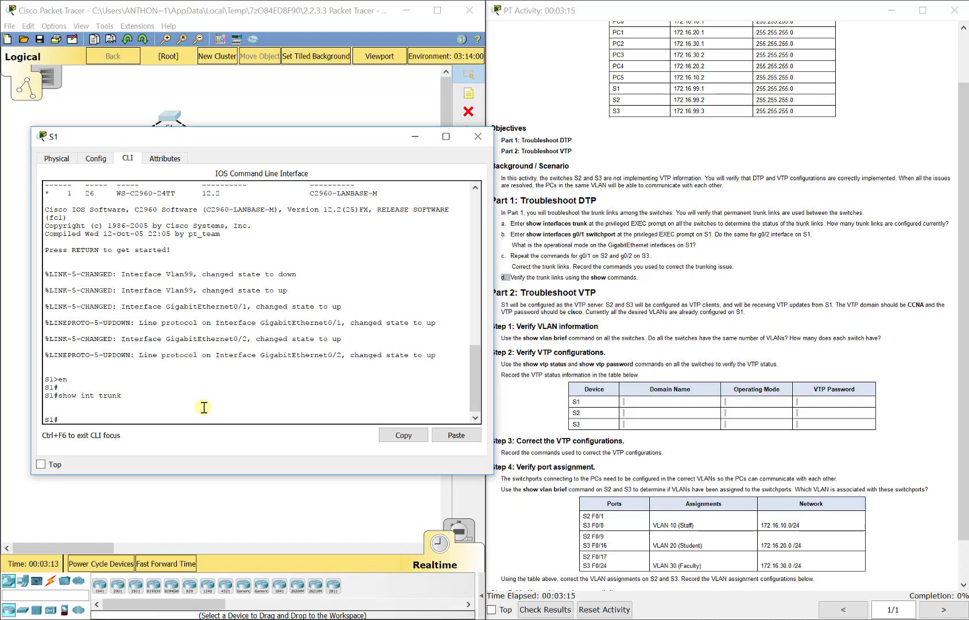
{"action": "key", "text": "Up"}
{"action": "key", "text": "BackSpace"}
{"action": "key", "text": "BackSpace"}
{"action": "key", "text": "BackSpace"}
{"action": "key", "text": "BackSpace"}
{"action": "key", "text": "BackSpace"}
{"action": "key", "text": "BackSpace"}
{"action": "key", "text": "BackSpace"}
{"action": "key", "text": "BackSpace"}
{"action": "key", "text": "BackSpace"}
{"action": "key", "text": "BackSpace"}
{"action": "key", "text": "BackSpace"}
{"action": "key", "text": "BackSpace"}
{"action": "key", "text": "BackSpace"}
- Open S2's command line, enter privileged EXEC mode and run show interfaces trunk
{"action": "left_click_drag", "start_coordinate": [290, 140], "coordinate": [450, 134]}
{"action": "left_click", "coordinate": [115, 150]}
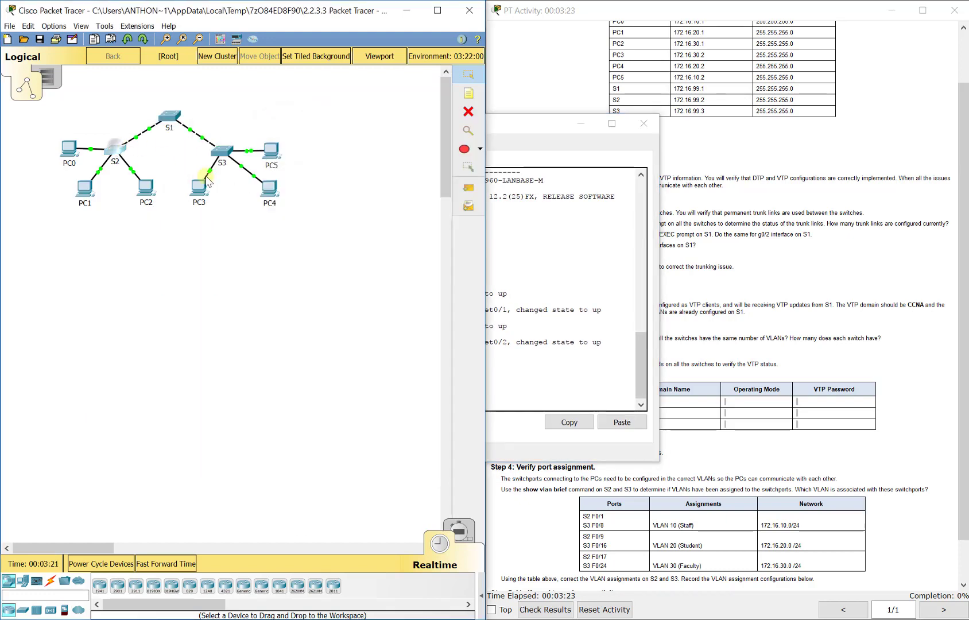
{"action": "left_click", "coordinate": [433, 191]}
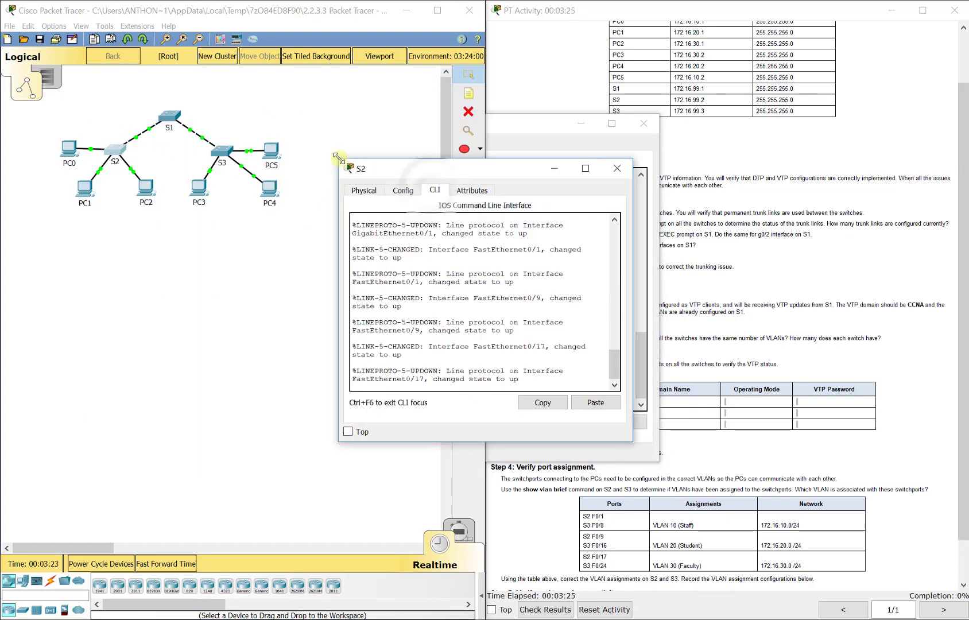
{"action": "left_click_drag", "start_coordinate": [339, 160], "coordinate": [139, 133]}
{"action": "key", "text": "Return"}
{"action": "type", "text": "en"}
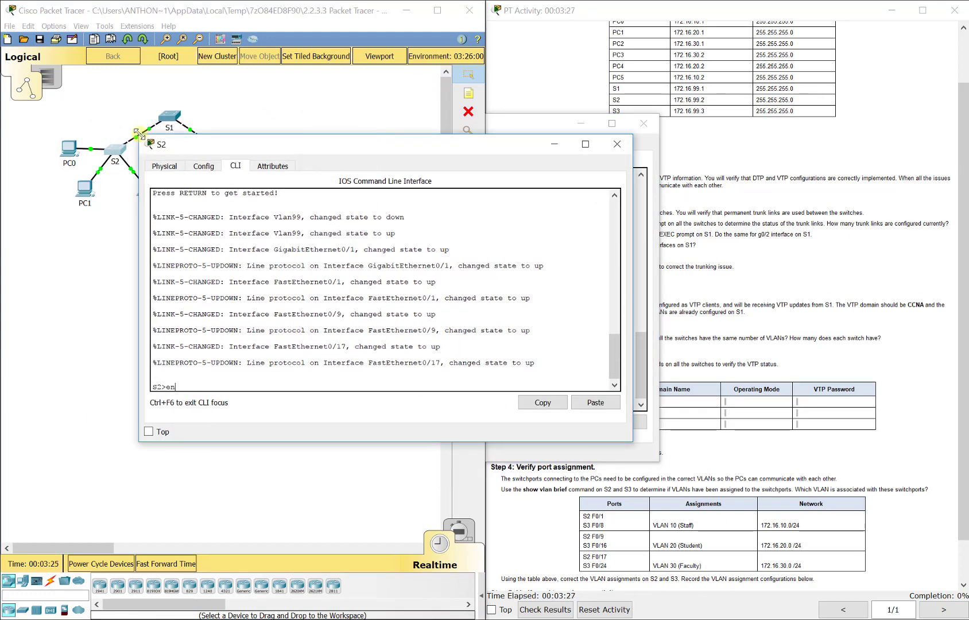
{"action": "key", "text": "Return"}
{"action": "type", "text": "show interf"}
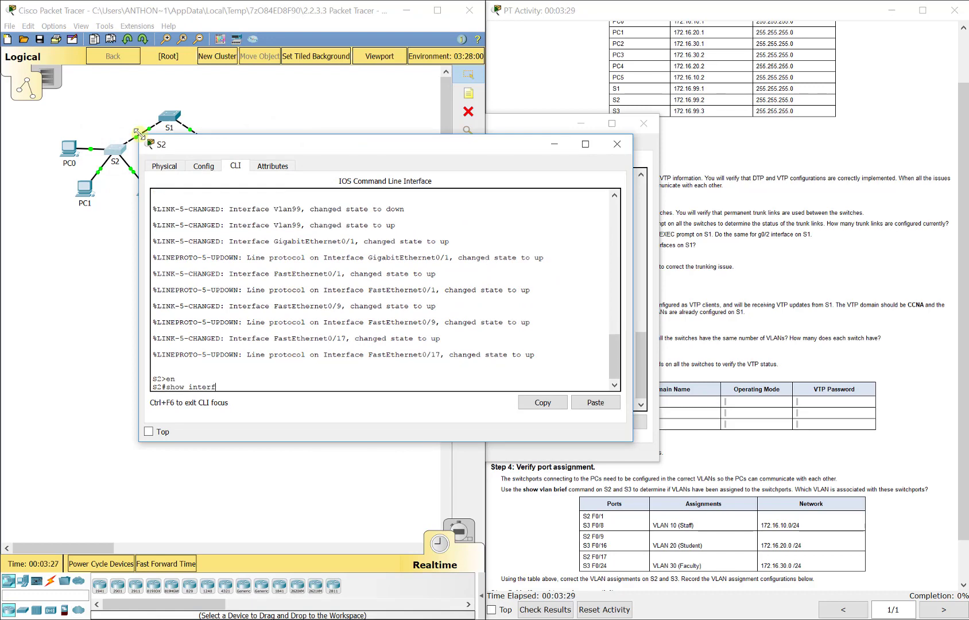
{"action": "type", "text": "aces trunk"}
{"action": "key", "text": "Return"}
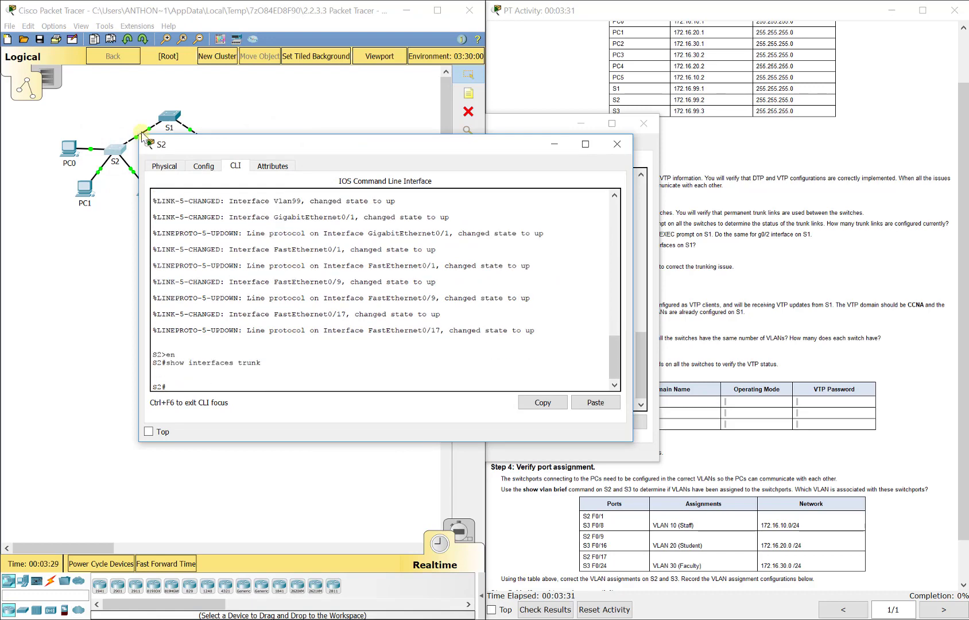
- Open S3's command line, enter privileged EXEC mode and run show interfaces trunk
{"action": "left_click", "coordinate": [112, 244]}
{"action": "left_click", "coordinate": [221, 166]}
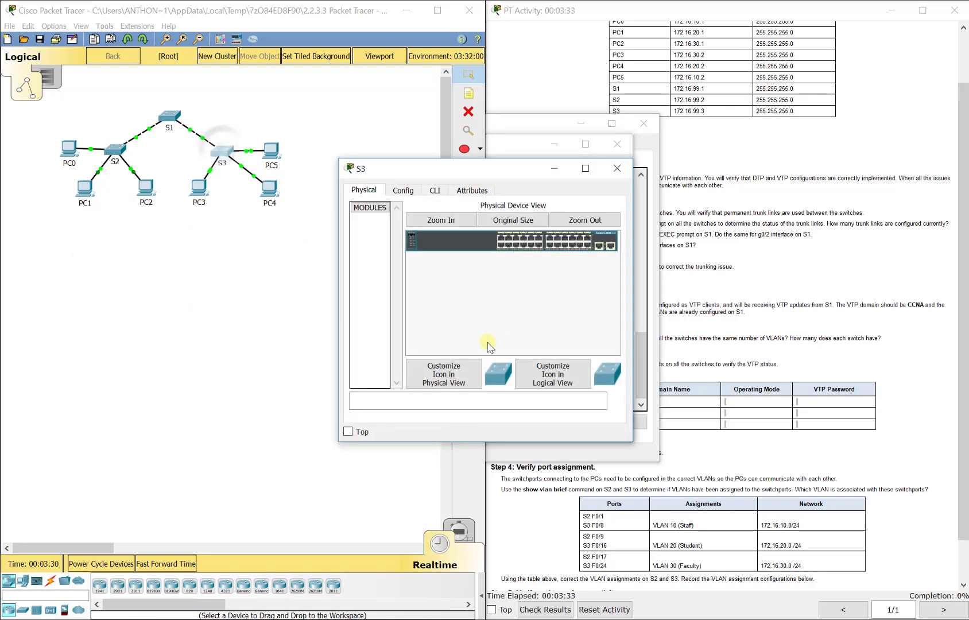
{"action": "left_click", "coordinate": [435, 190]}
{"action": "left_click_drag", "start_coordinate": [340, 159], "coordinate": [192, 134]}
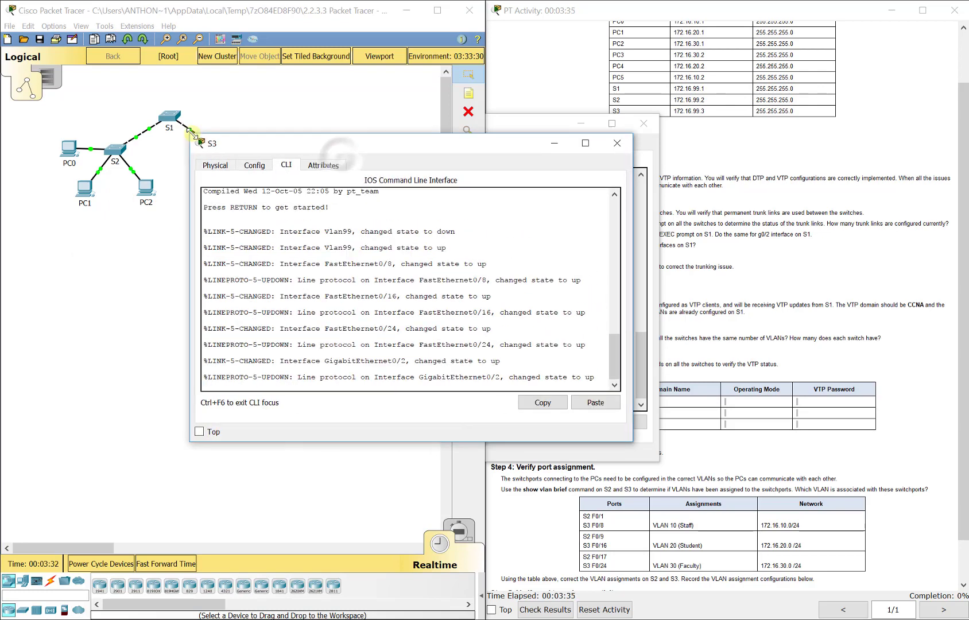
{"action": "key", "text": "Return"}
{"action": "type", "text": "en"}
{"action": "key", "text": "Return"}
{"action": "type", "text": "show "}
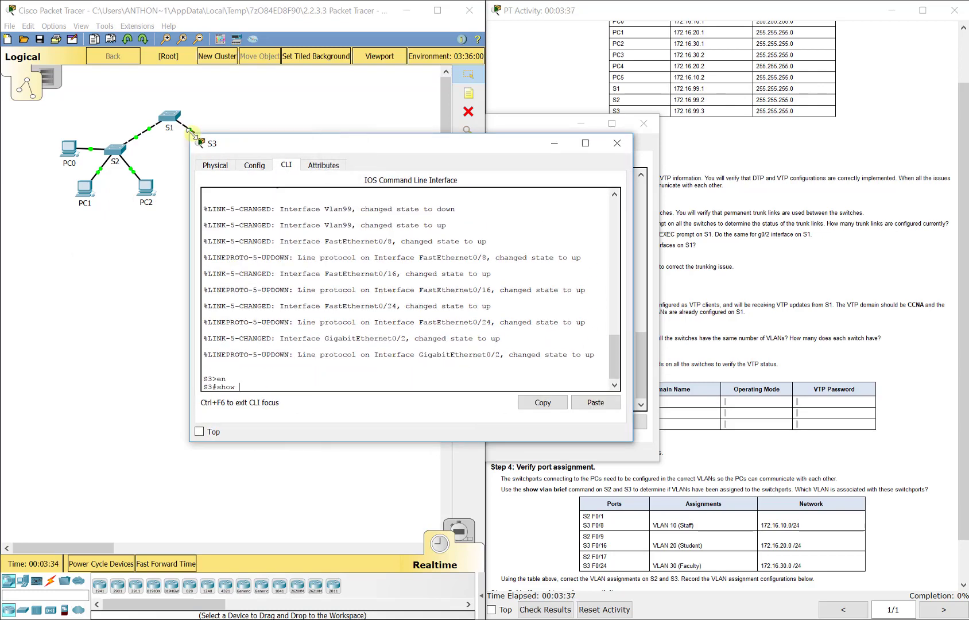
{"action": "type", "text": "interfaces trunk"}
{"action": "key", "text": "Return"}
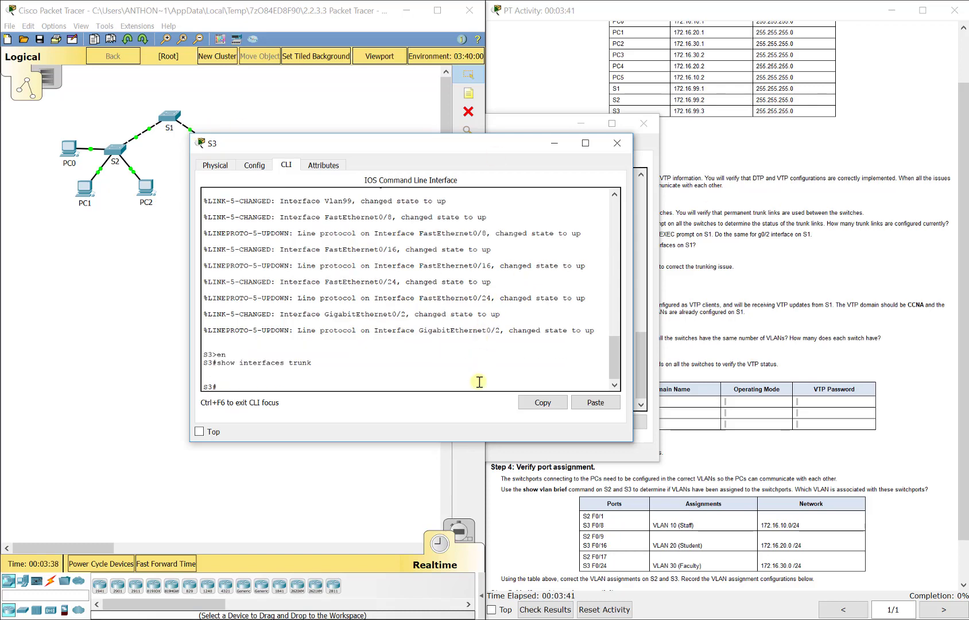
- Display S3's running configuration and examine the GigabitEthernet0/2 interface settings
{"action": "left_click", "coordinate": [750, 272]}
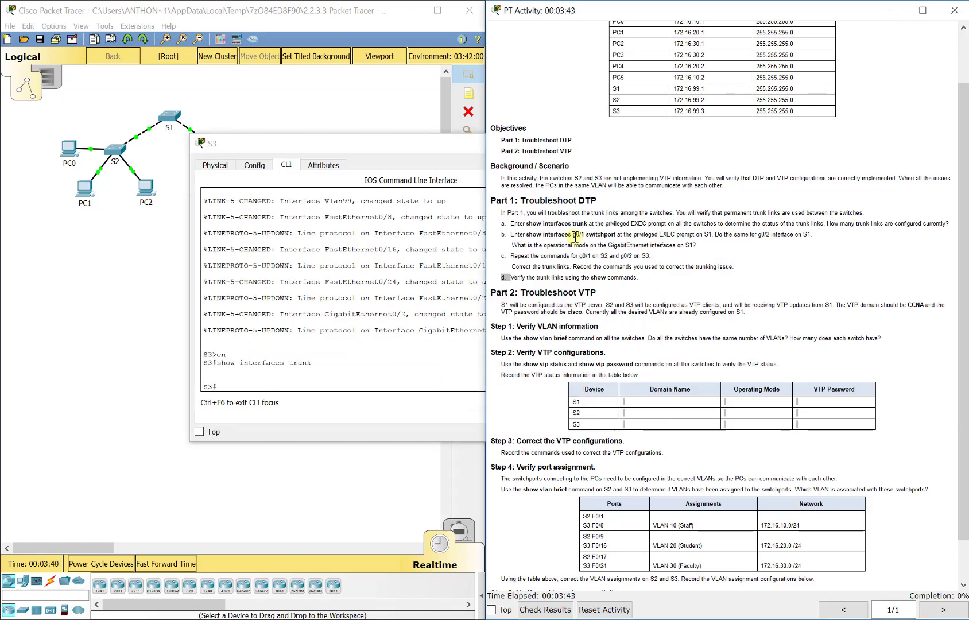
{"action": "left_click", "coordinate": [358, 378]}
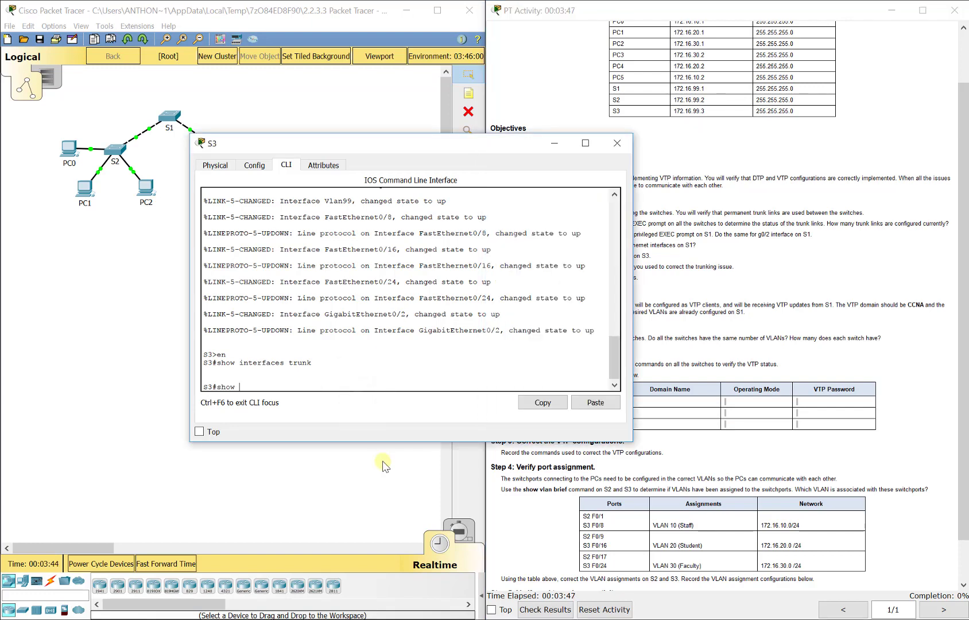
{"action": "type", "text": "run"}
{"action": "key", "text": "Return"}
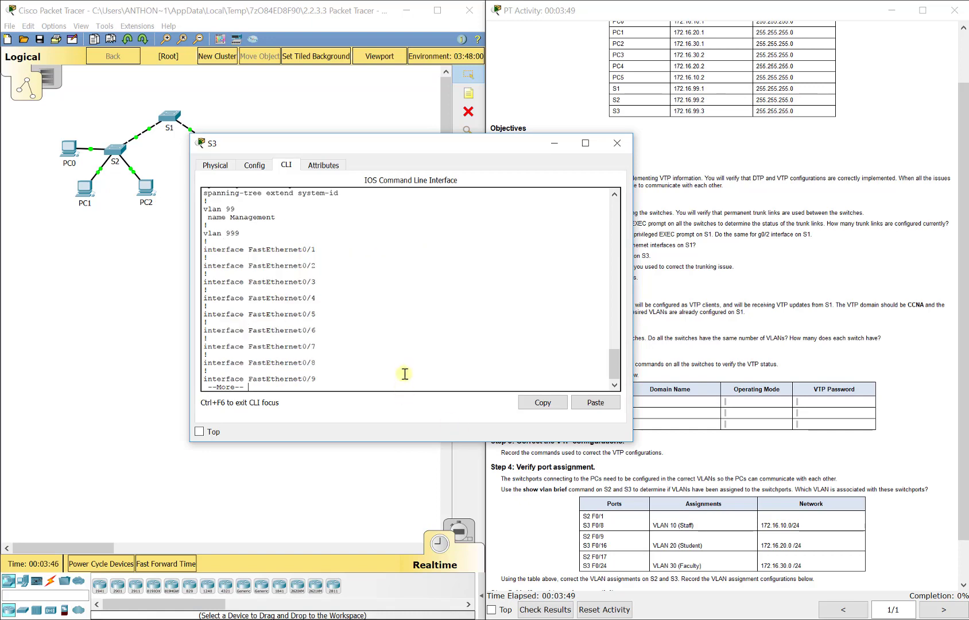
{"action": "key", "text": "space"}
{"action": "key", "text": "space"}
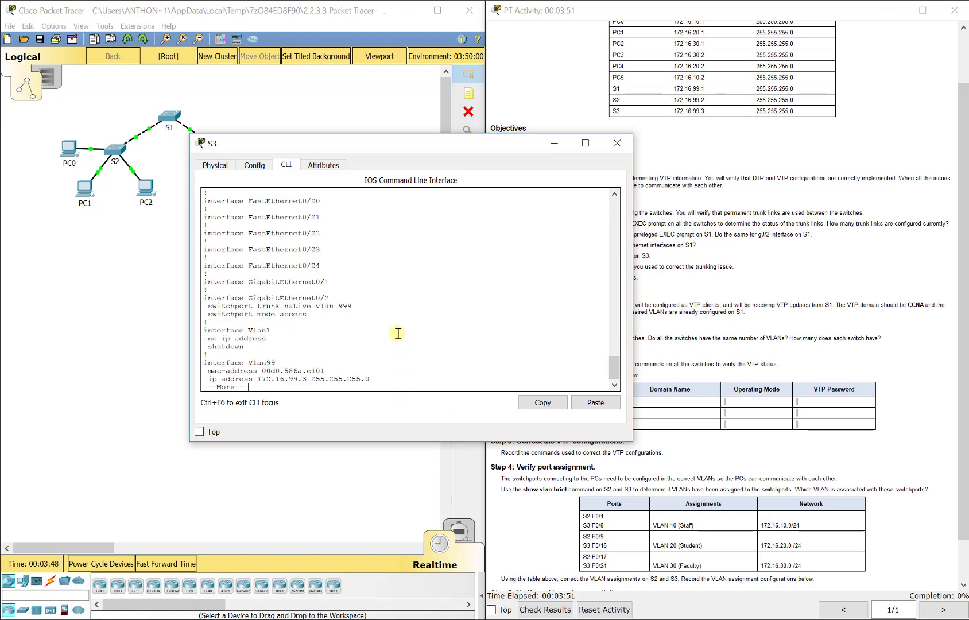
{"action": "key", "text": "space"}
{"action": "scroll", "coordinate": [354, 287], "scroll_direction": "up", "scroll_amount": 4}
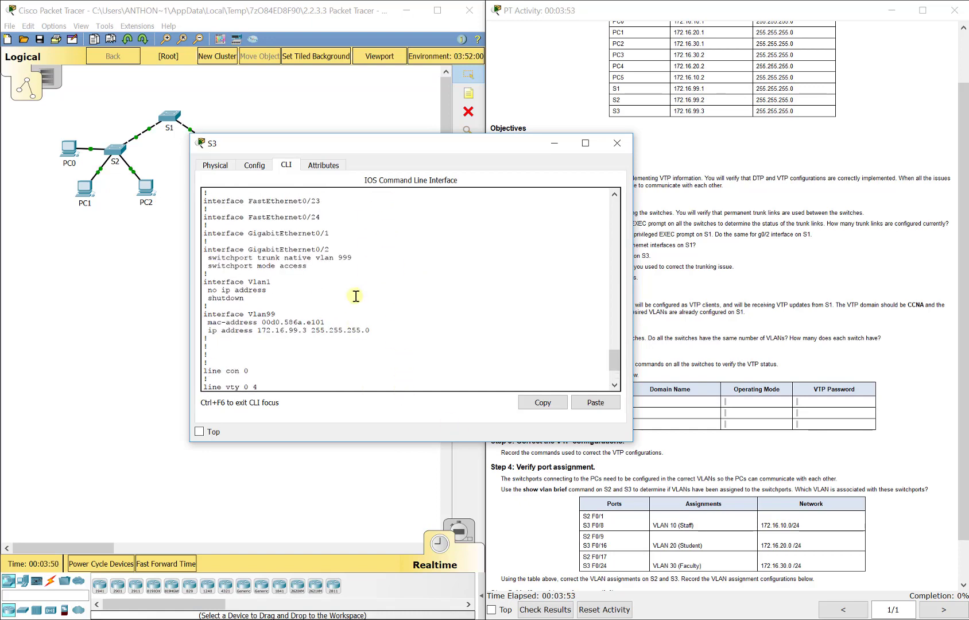
{"action": "left_click_drag", "start_coordinate": [350, 143], "coordinate": [461, 117]}
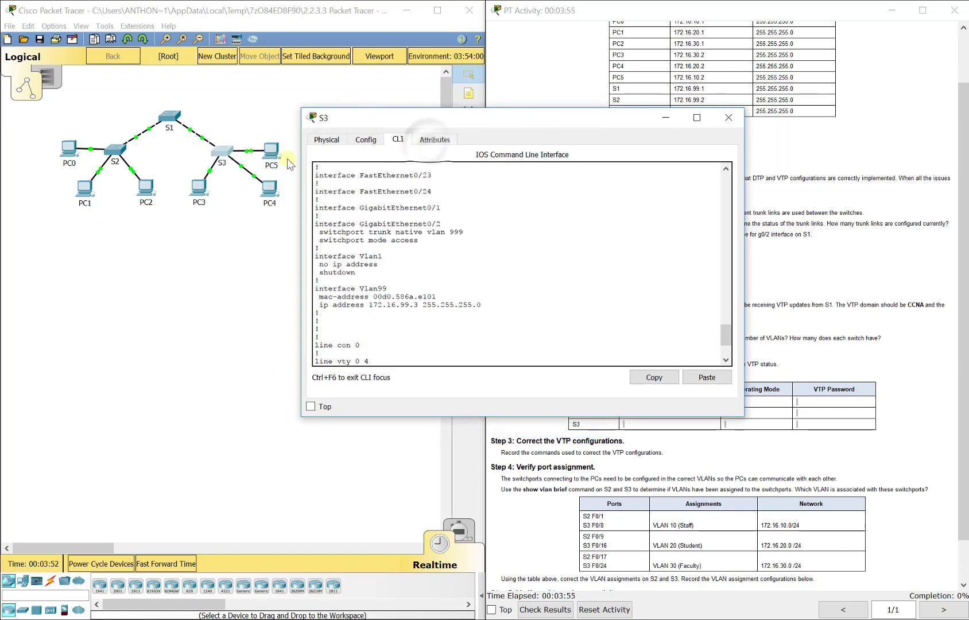
{"action": "left_click", "coordinate": [194, 154]}
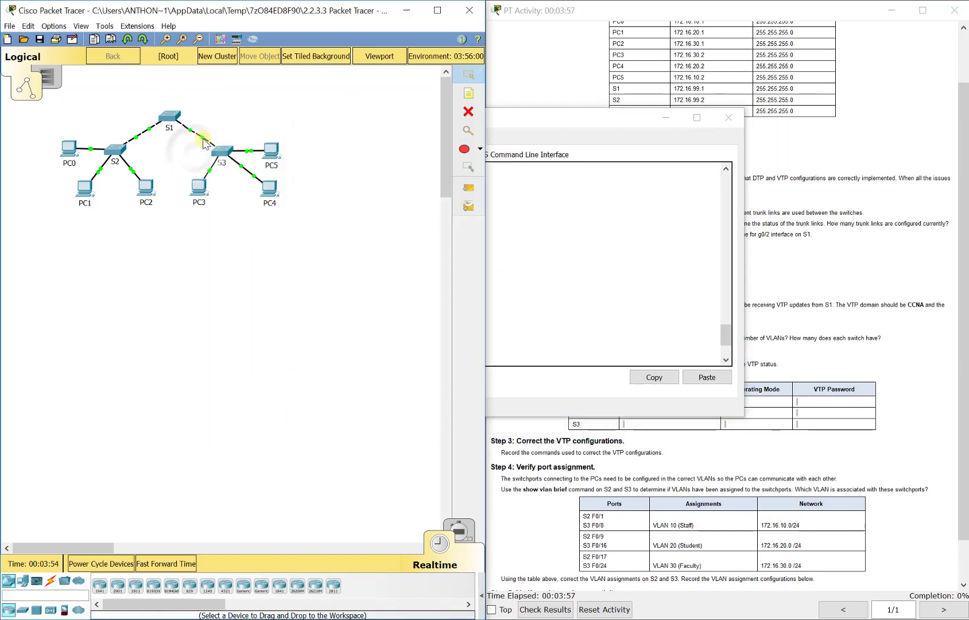
{"action": "left_click", "coordinate": [558, 289]}
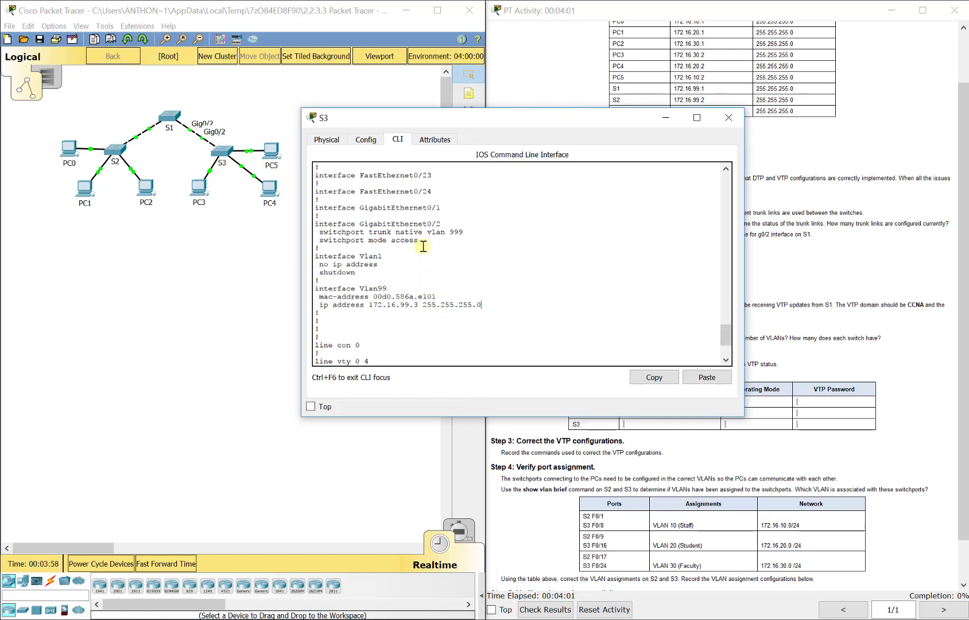
{"action": "left_click_drag", "start_coordinate": [423, 246], "coordinate": [319, 243]}
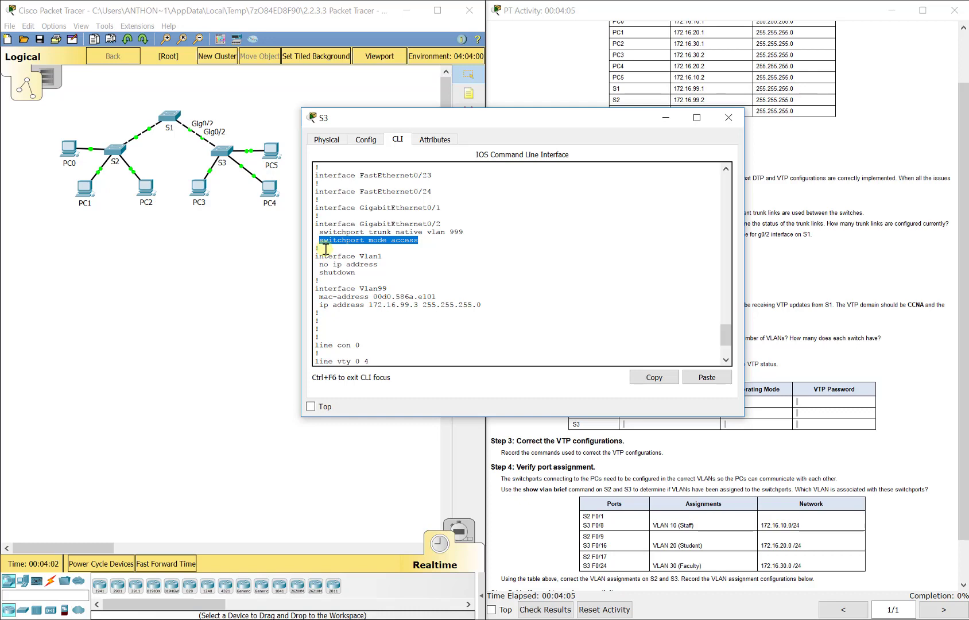
- Display S1's running configuration and examine its GigabitEthernet0/1 and 0/2 interface settings
{"action": "left_click", "coordinate": [172, 119]}
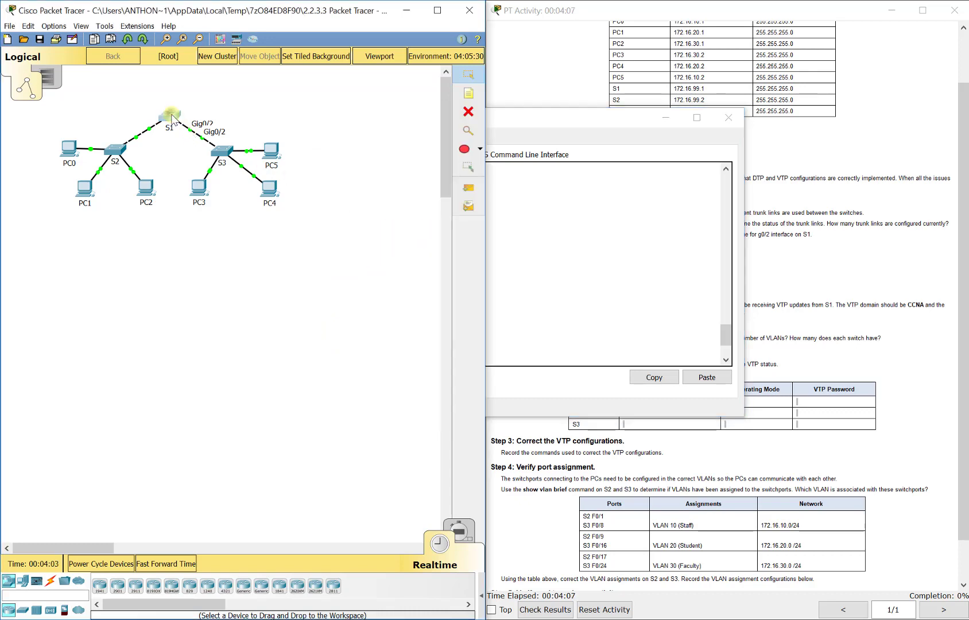
{"action": "type", "text": "show ru"}
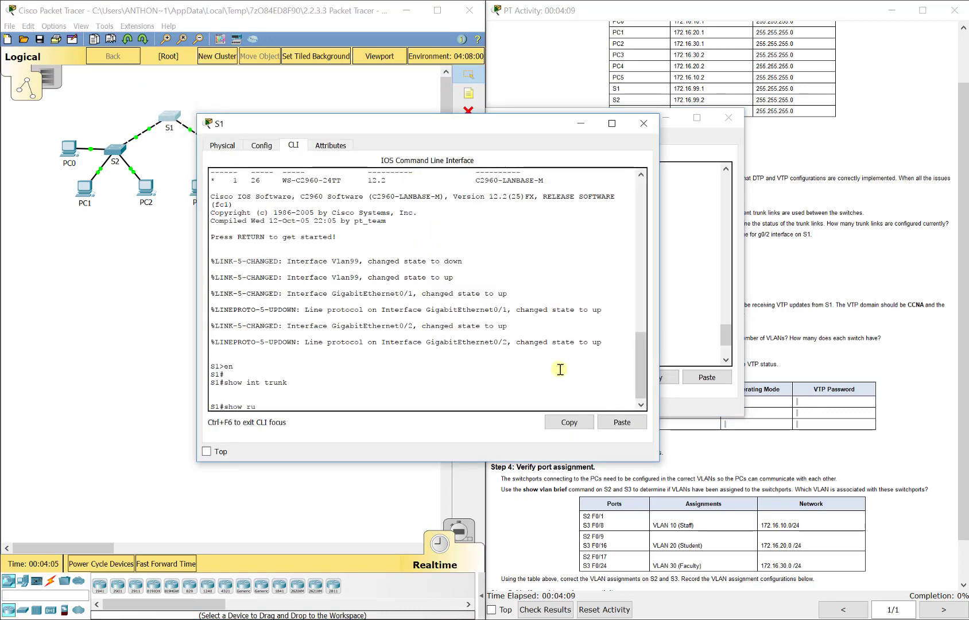
{"action": "type", "text": "n"}
{"action": "key", "text": "Return"}
{"action": "key", "text": "space"}
{"action": "key", "text": "space"}
{"action": "key", "text": "space"}
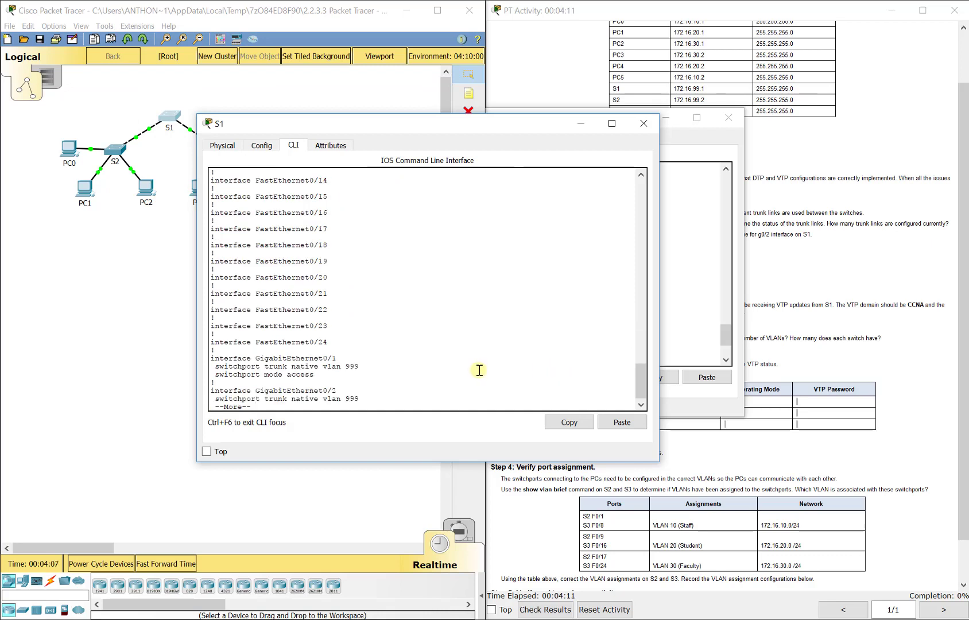
{"action": "key", "text": "space"}
{"action": "scroll", "coordinate": [478, 370], "scroll_direction": "up", "scroll_amount": 1}
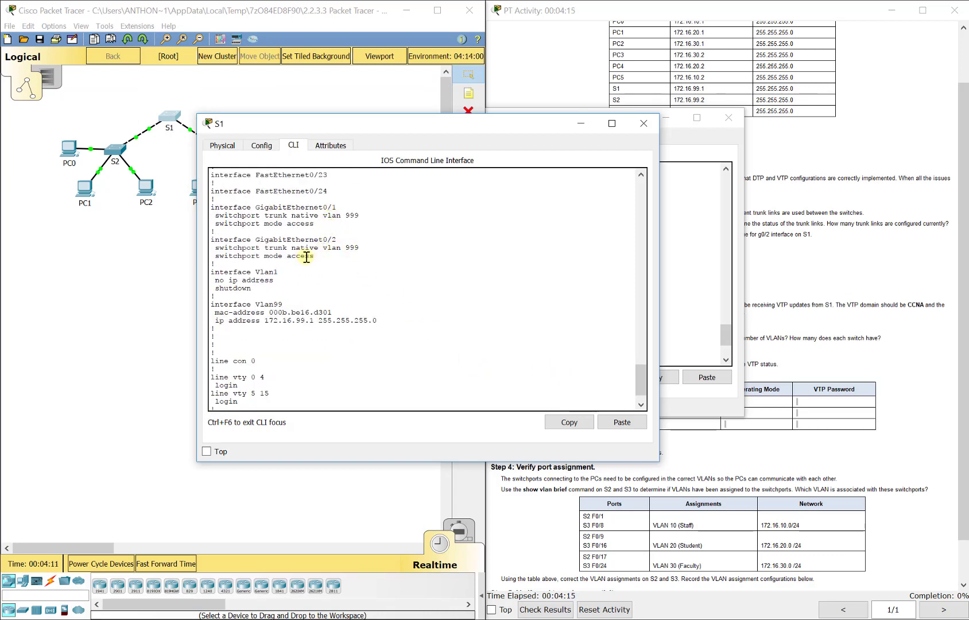
- Display S2's running configuration and page through its interface settings to the end
{"action": "left_click", "coordinate": [116, 150]}
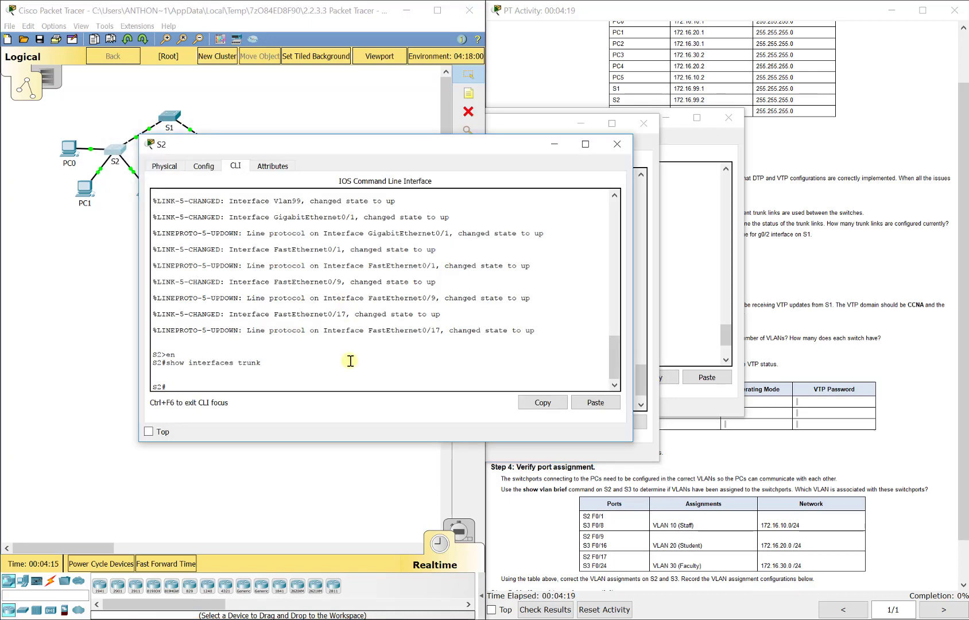
{"action": "type", "text": "show ru"}
{"action": "key", "text": "Return"}
{"action": "key", "text": "space"}
{"action": "key", "text": "space"}
{"action": "key", "text": "space"}
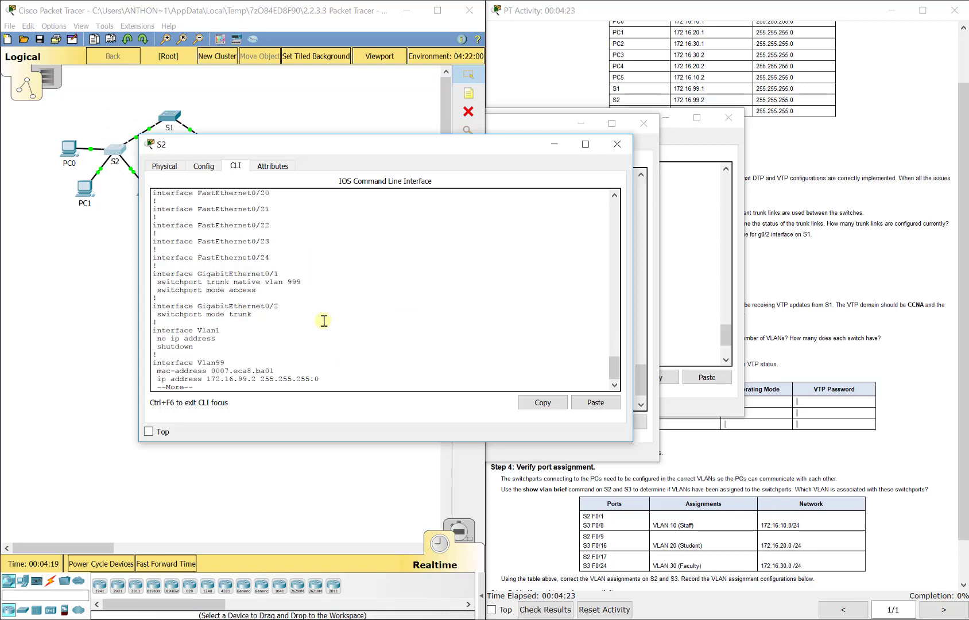
{"action": "left_click", "coordinate": [794, 284]}
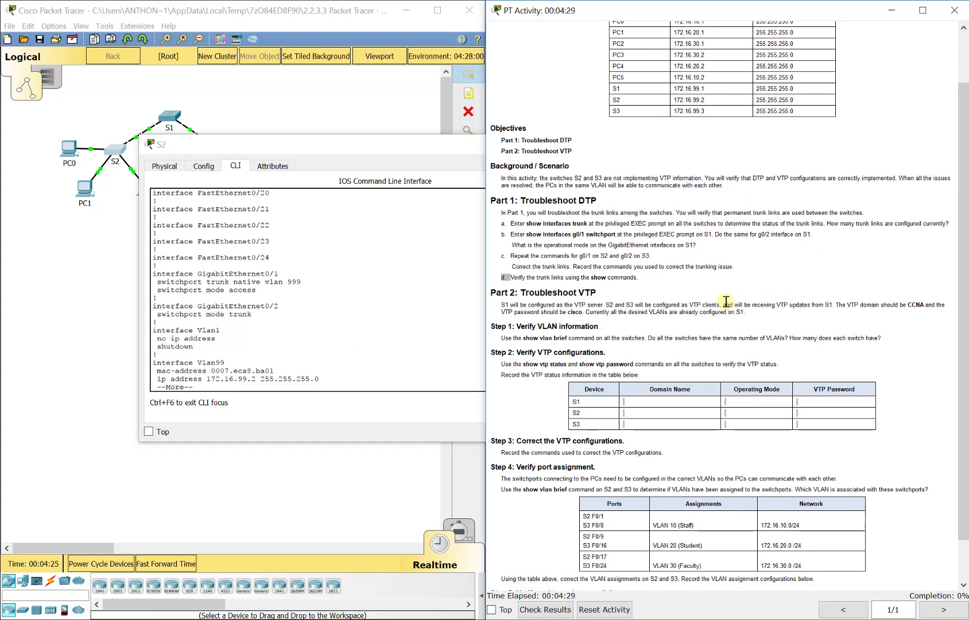
{"action": "left_click", "coordinate": [296, 383]}
{"action": "key", "text": "space"}
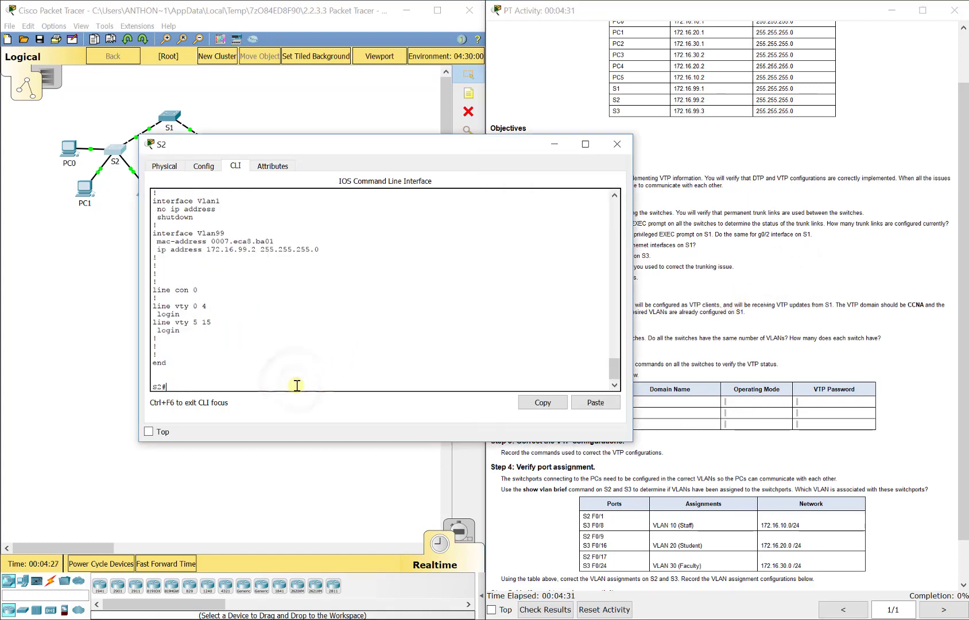
- On S2, enter global configuration and set interface GigabitEthernet0/1 to switchport mode trunk
{"action": "type", "text": "config t"}
{"action": "key", "text": "Return"}
{"action": "type", "text": "int g0/1"}
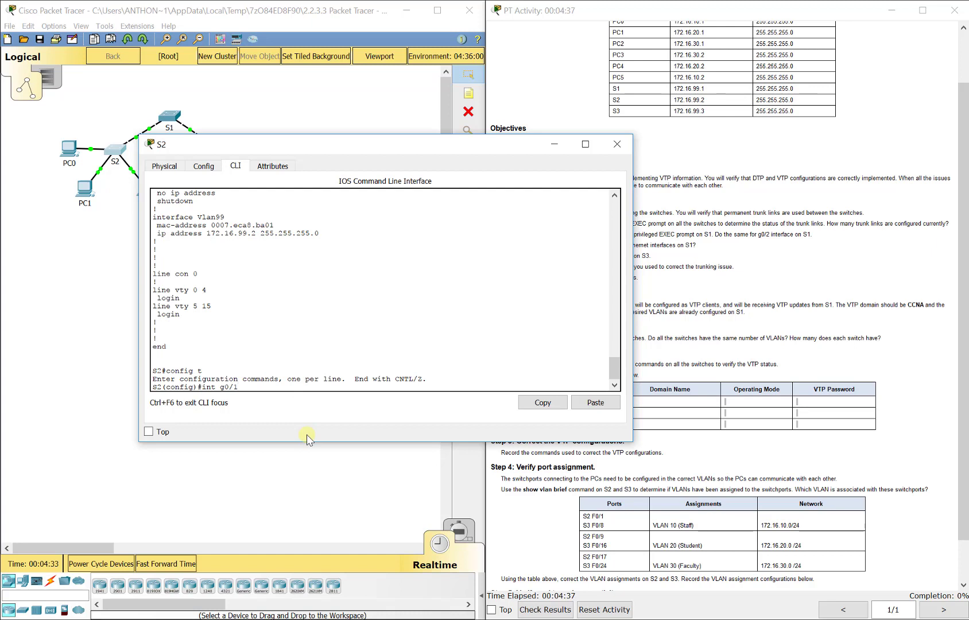
{"action": "key", "text": "Return"}
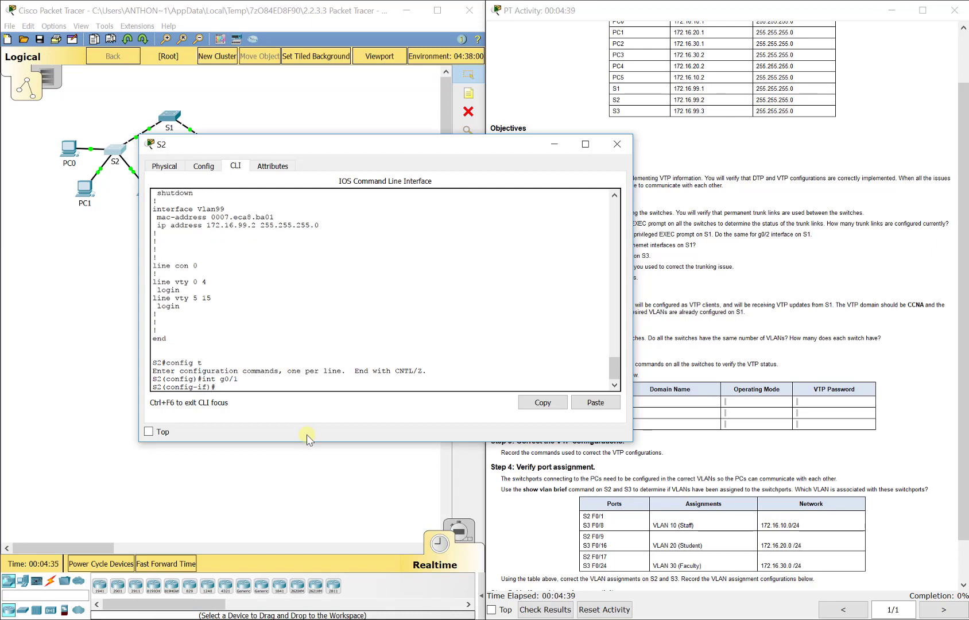
{"action": "type", "text": "switchport mode trunk"}
{"action": "key", "text": "Return"}
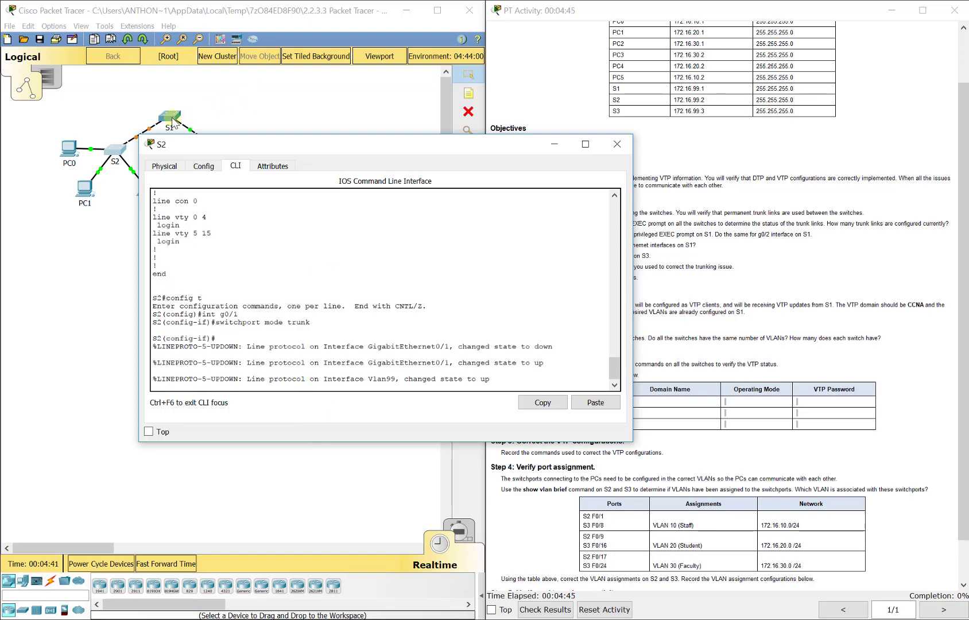
{"action": "key", "text": "Return"}
{"action": "type", "text": "exit"}
{"action": "key", "text": "Return"}
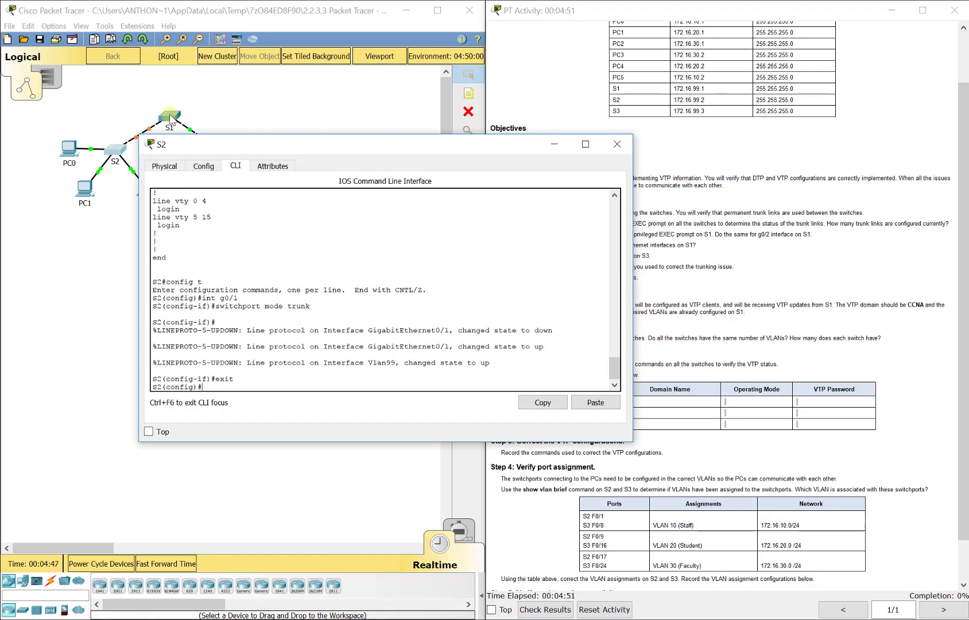
- Open S1's CLI, enter global configuration and set GigabitEthernet0/1 to switchport mode trunk
{"action": "left_click", "coordinate": [170, 119]}
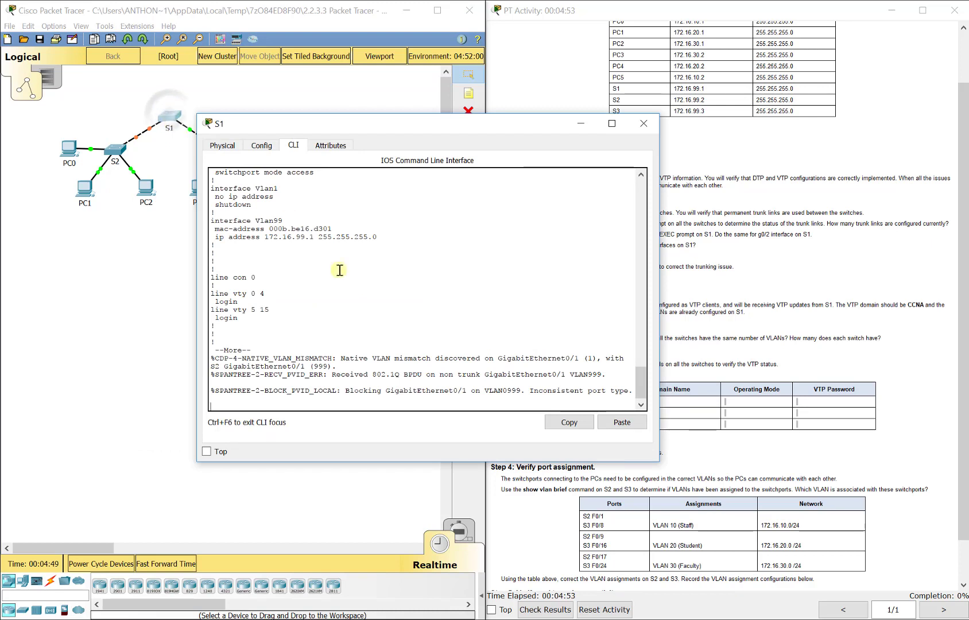
{"action": "key", "text": "space"}
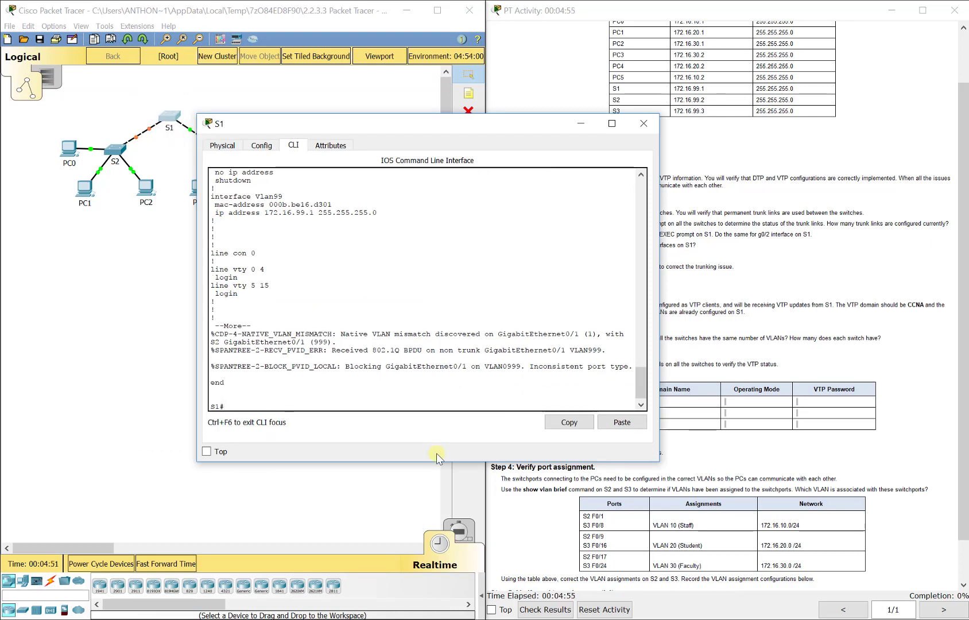
{"action": "type", "text": "config t"}
{"action": "key", "text": "Return"}
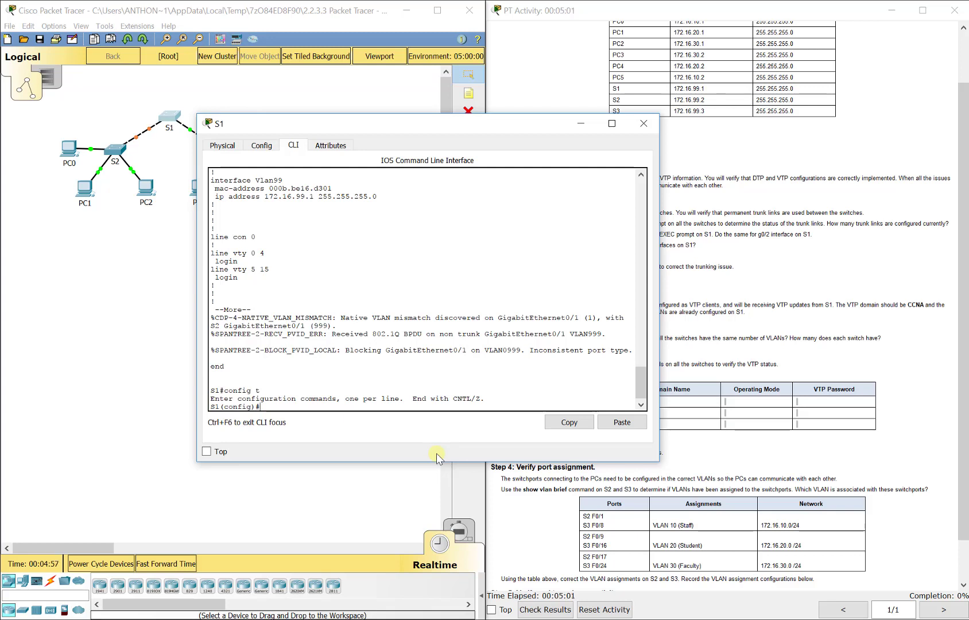
{"action": "type", "text": "int g0/1"}
{"action": "key", "text": "Return"}
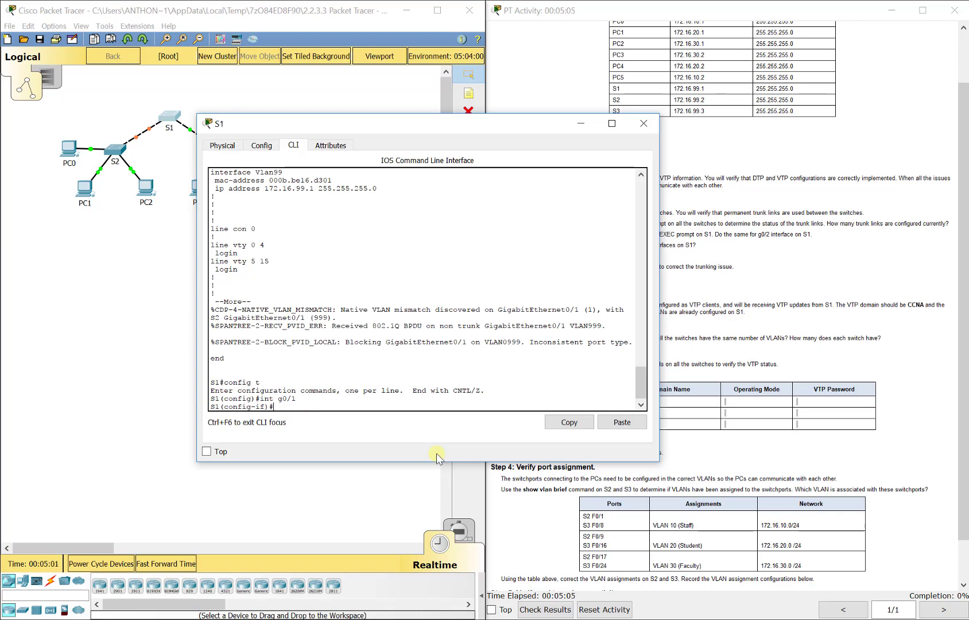
{"action": "type", "text": "switchport mode trunk"}
{"action": "key", "text": "Return"}
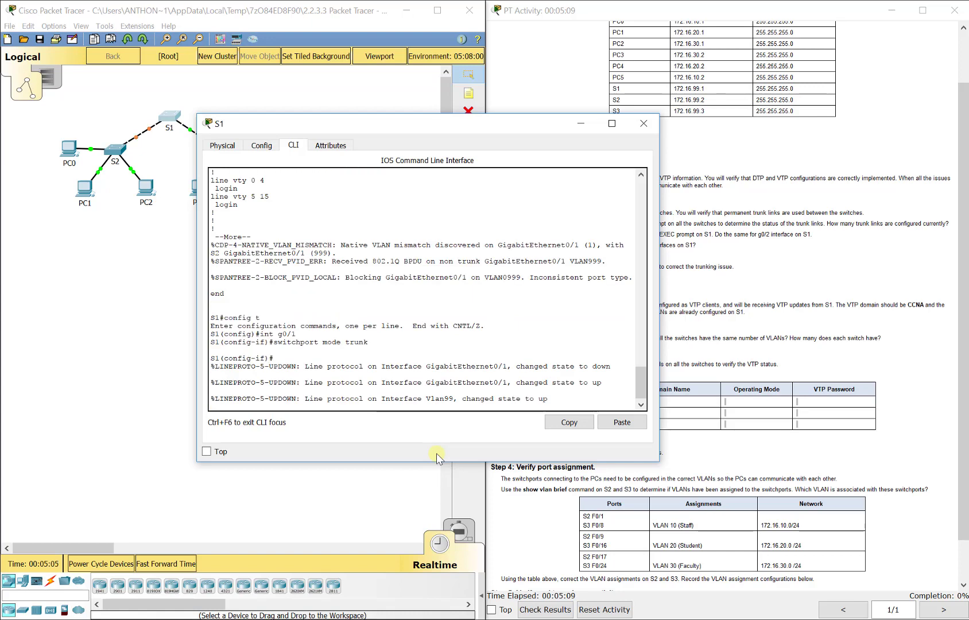
- Set S1's GigabitEthernet0/2 interface to switchport mode trunk and return to global configuration
{"action": "type", "text": "exit"}
{"action": "key", "text": "Return"}
{"action": "type", "text": "int g0/2"}
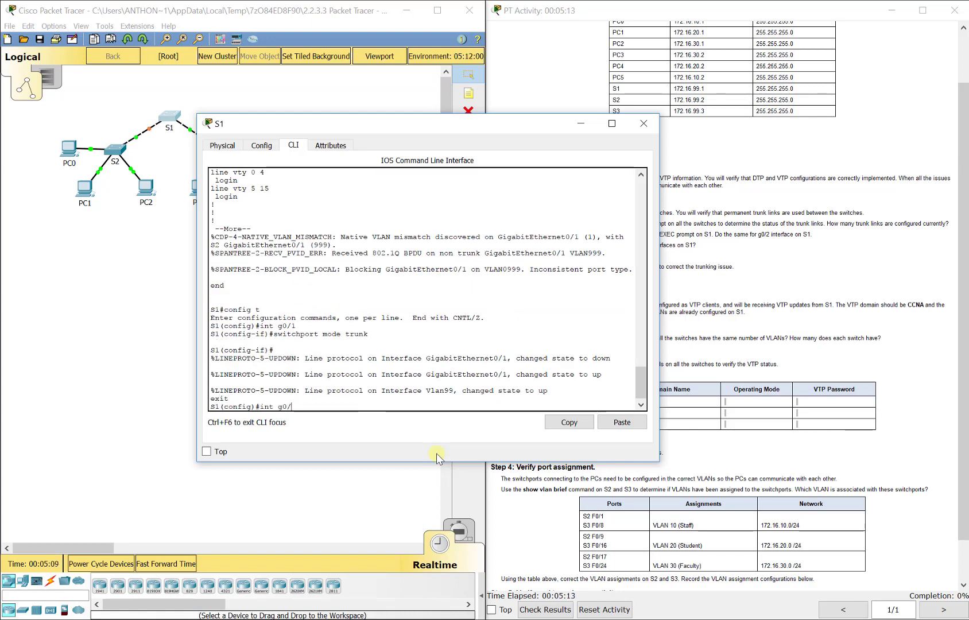
{"action": "key", "text": "Return"}
{"action": "type", "text": "switch"}
{"action": "type", "text": "port mode tr"}
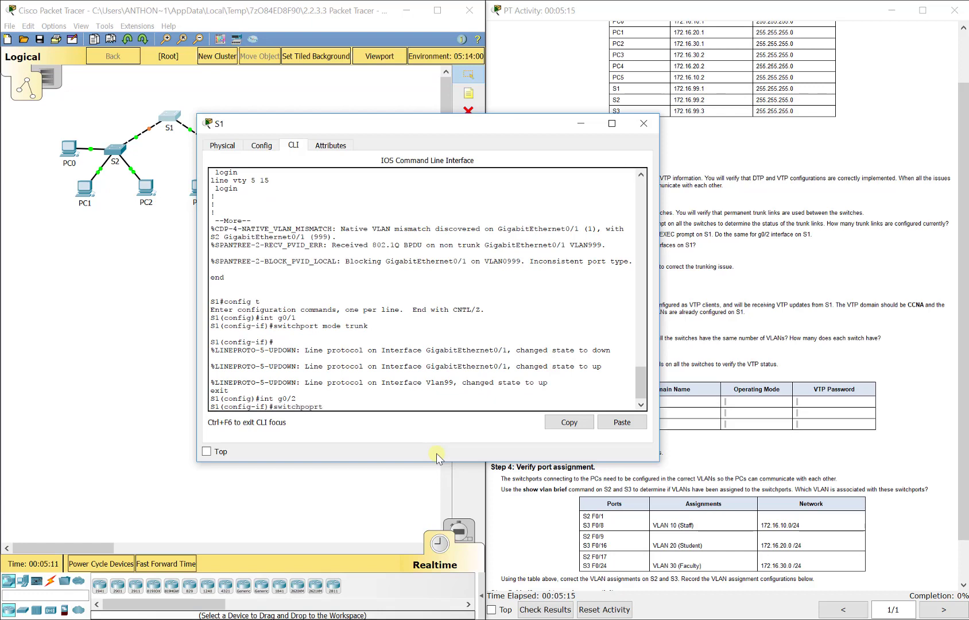
{"action": "type", "text": "unk"}
{"action": "key", "text": "Return"}
{"action": "type", "text": "exit"}
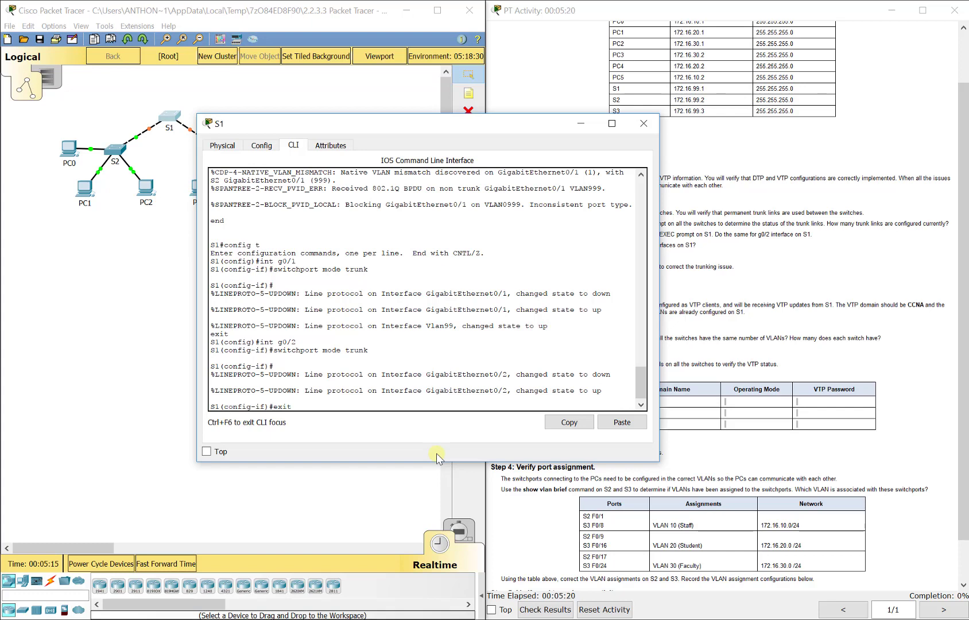
{"action": "key", "text": "Return"}
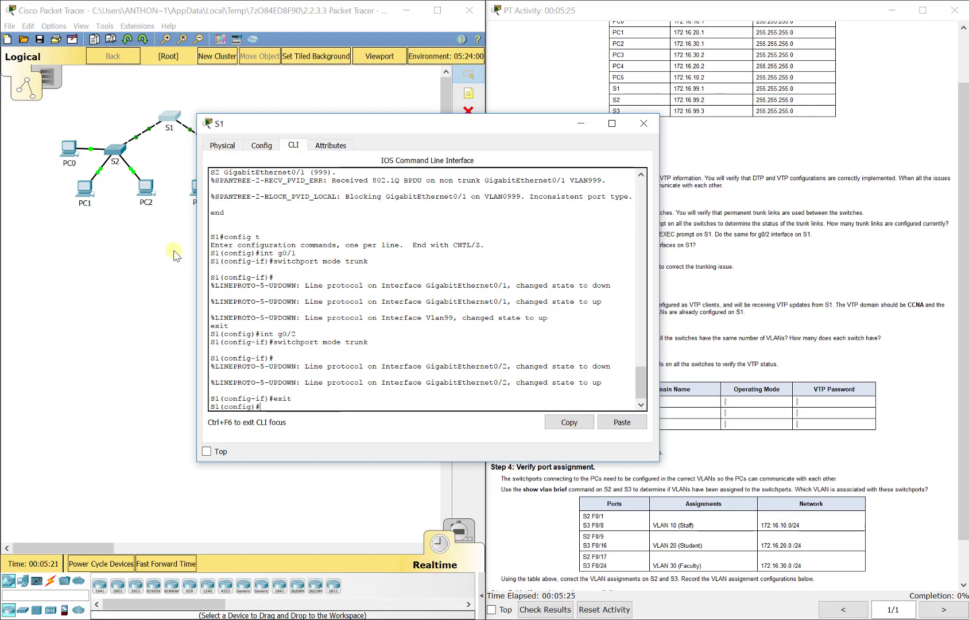
- Open S3's CLI, enter global configuration and set GigabitEthernet0/2 to switchport mode trunk
{"action": "left_click", "coordinate": [222, 152]}
{"action": "key", "text": "Return"}
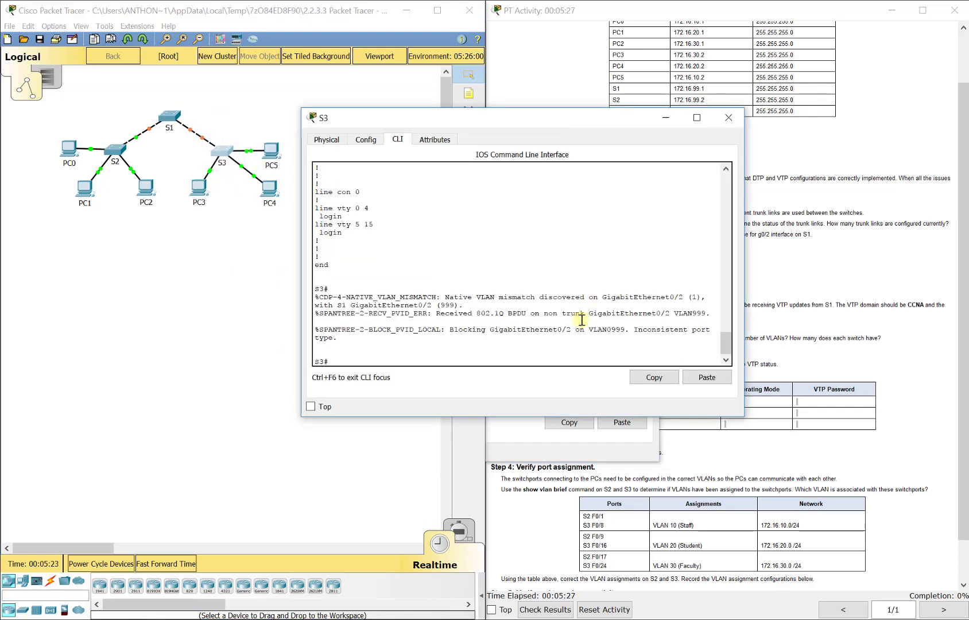
{"action": "type", "text": "config t"}
{"action": "key", "text": "Return"}
{"action": "type", "text": "int g0/2"}
{"action": "key", "text": "Return"}
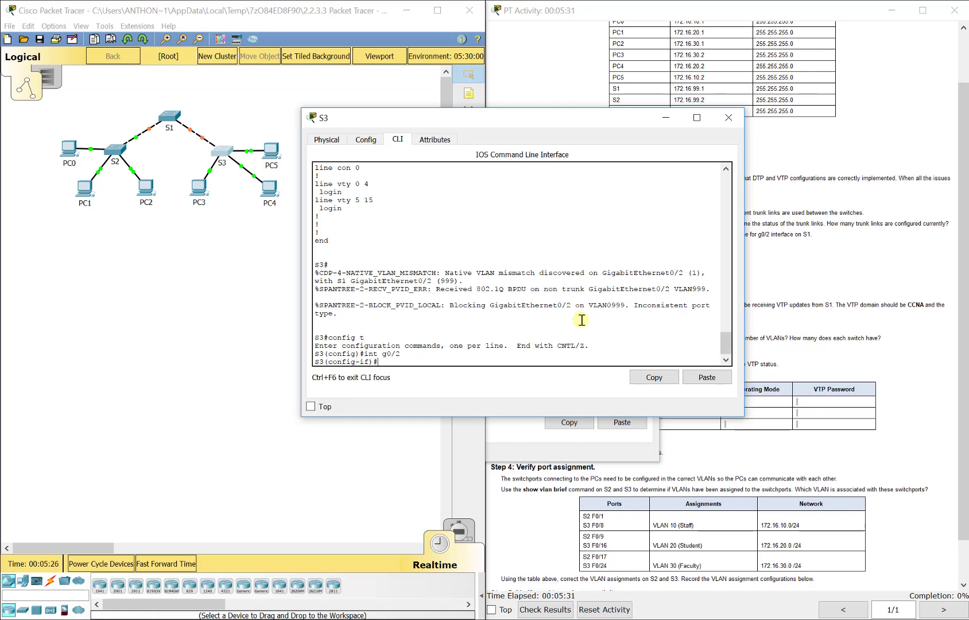
{"action": "type", "text": "switchport mode trunk"}
{"action": "key", "text": "Return"}
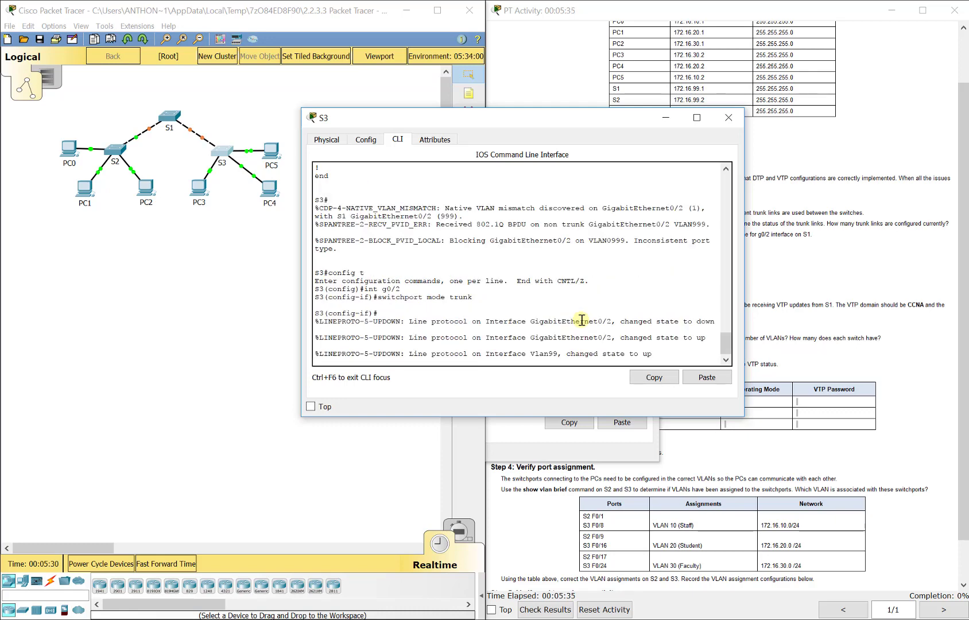
{"action": "key", "text": "Return"}
{"action": "type", "text": "exit"}
{"action": "key", "text": "Return"}
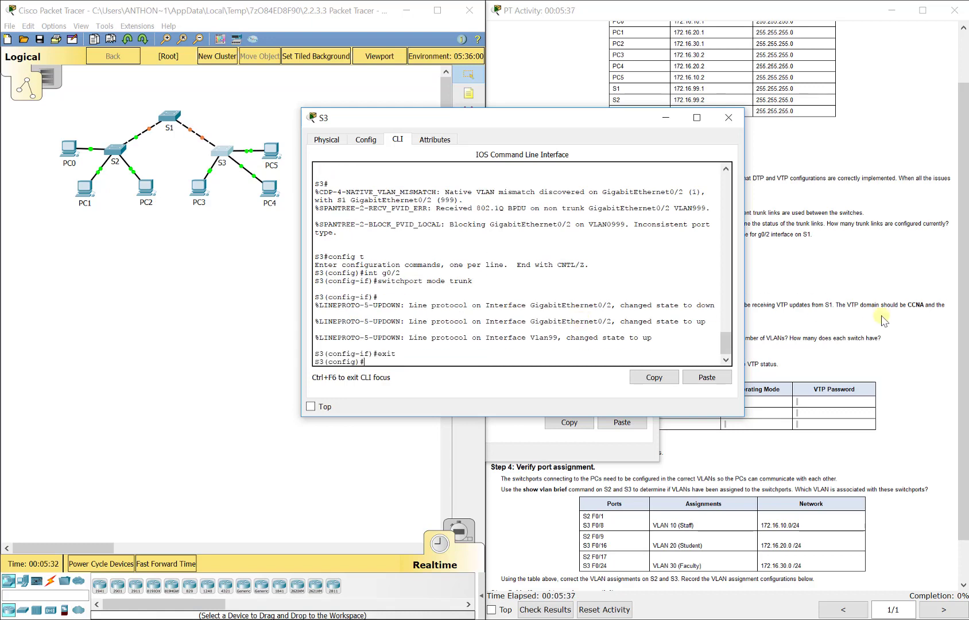
- Review the Part 2 VTP instructions, then open S1's CLI and run show vtp status from global configuration
{"action": "left_click", "coordinate": [865, 291]}
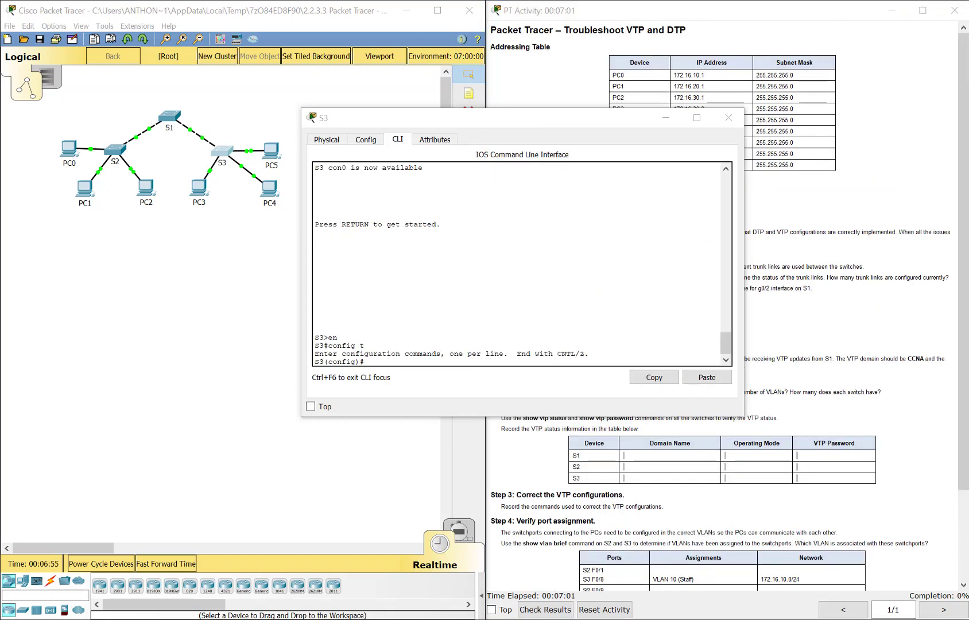
{"action": "left_click", "coordinate": [665, 119]}
{"action": "scroll", "coordinate": [634, 326], "scroll_direction": "down", "scroll_amount": 2}
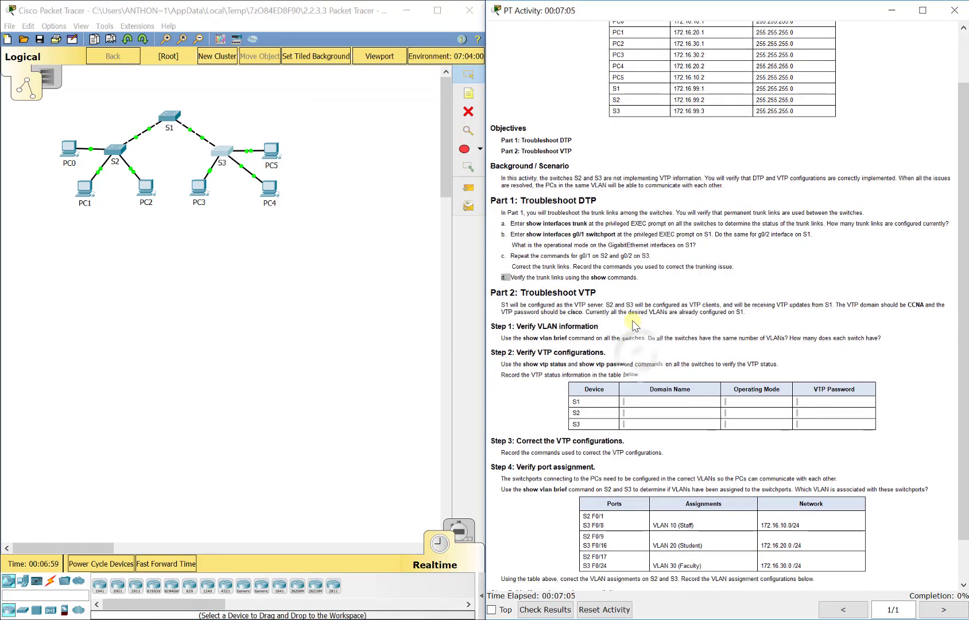
{"action": "scroll", "coordinate": [634, 326], "scroll_direction": "down", "scroll_amount": 2}
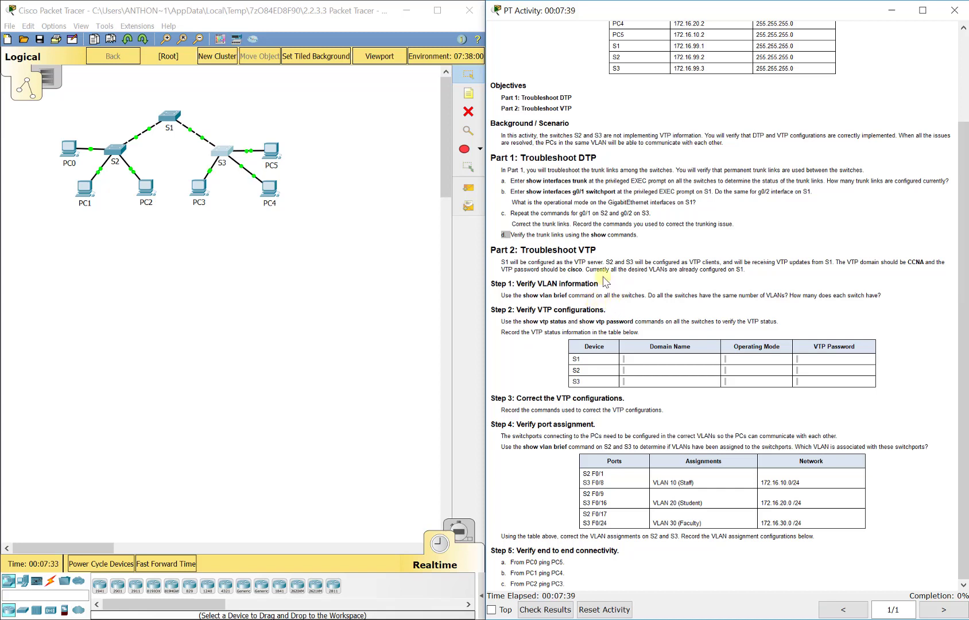
{"action": "left_click", "coordinate": [173, 117]}
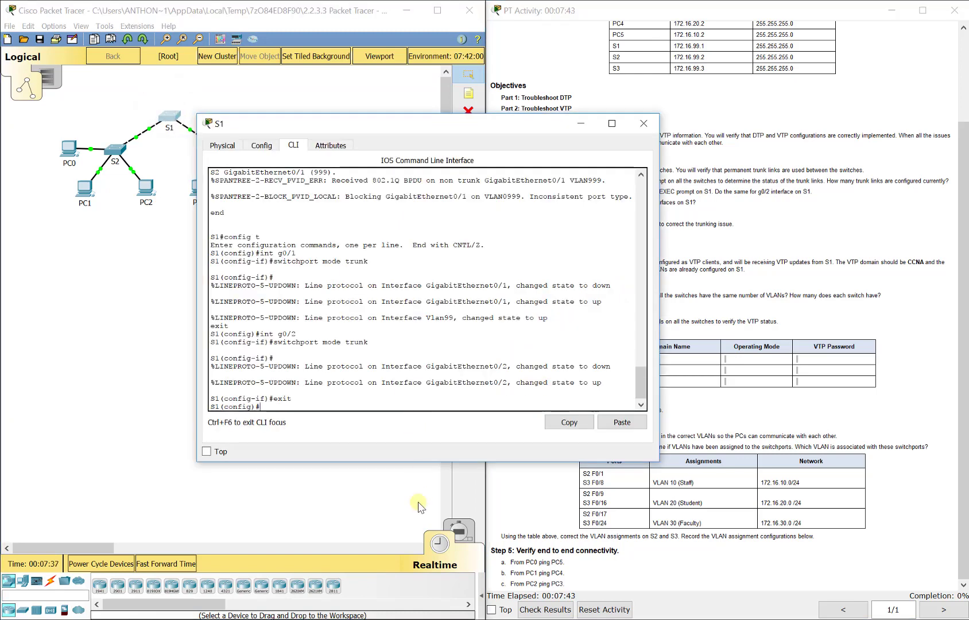
{"action": "type", "text": "show vtp stat"}
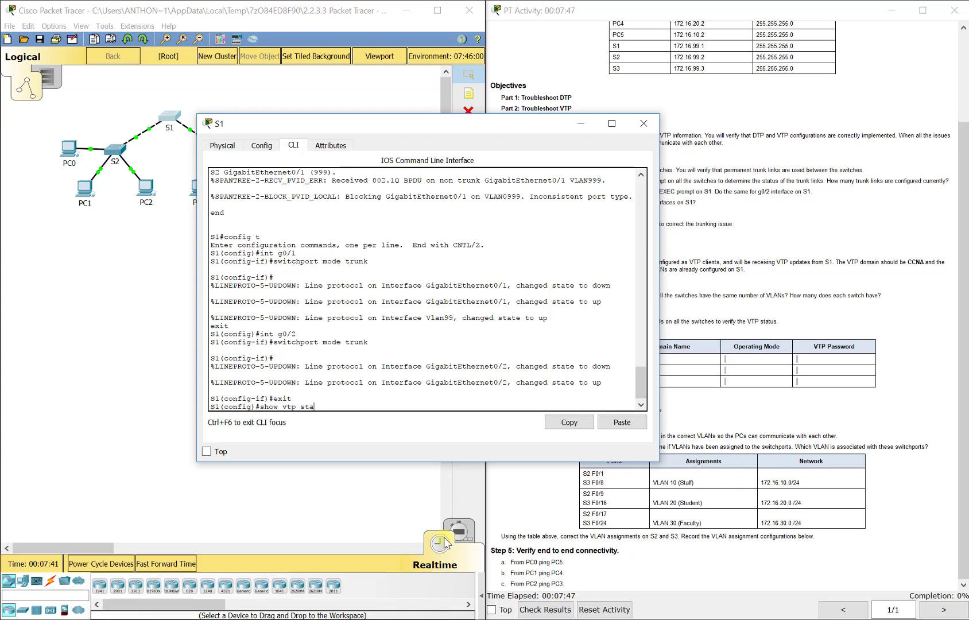
{"action": "key", "text": "BackSpace"}
{"action": "key", "text": "BackSpace"}
{"action": "key", "text": "BackSpace"}
{"action": "key", "text": "BackSpace"}
{"action": "key", "text": "BackSpace"}
{"action": "key", "text": "BackSpace"}
{"action": "key", "text": "BackSpace"}
{"action": "key", "text": "BackSpace"}
{"action": "key", "text": "BackSpace"}
{"action": "key", "text": "BackSpace"}
{"action": "key", "text": "BackSpace"}
{"action": "type", "text": "do sh"}
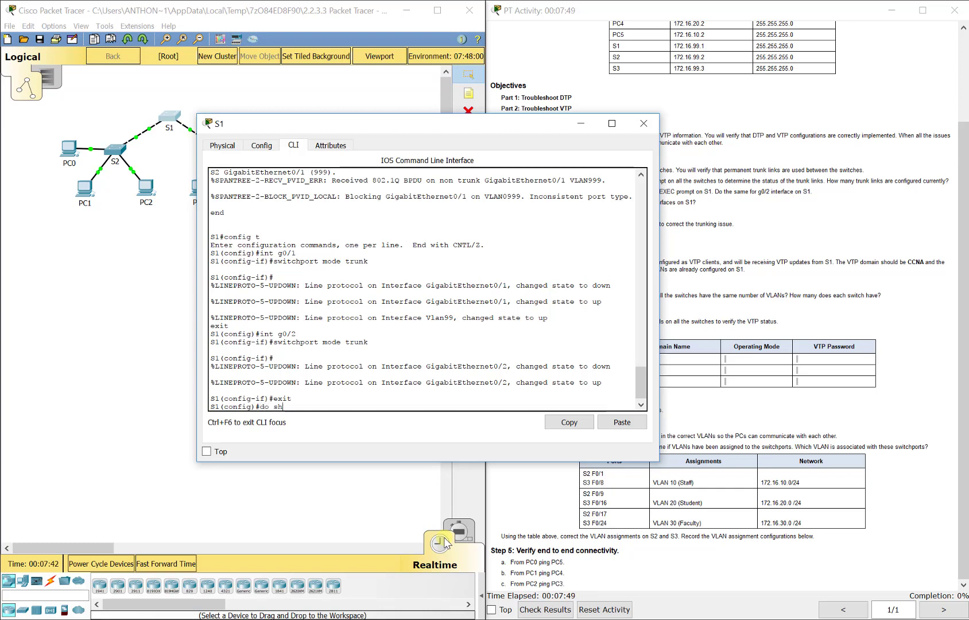
{"action": "type", "text": "ow vtp status"}
{"action": "key", "text": "Return"}
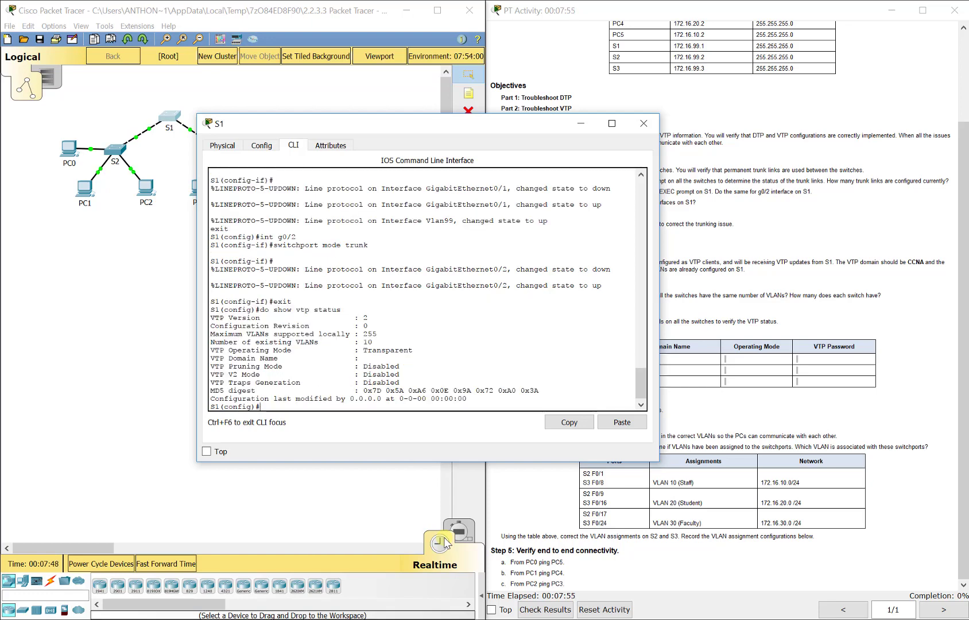
- Configure S1 as VTP server with domain name CCNA
{"action": "type", "text": "vtp mode server"}
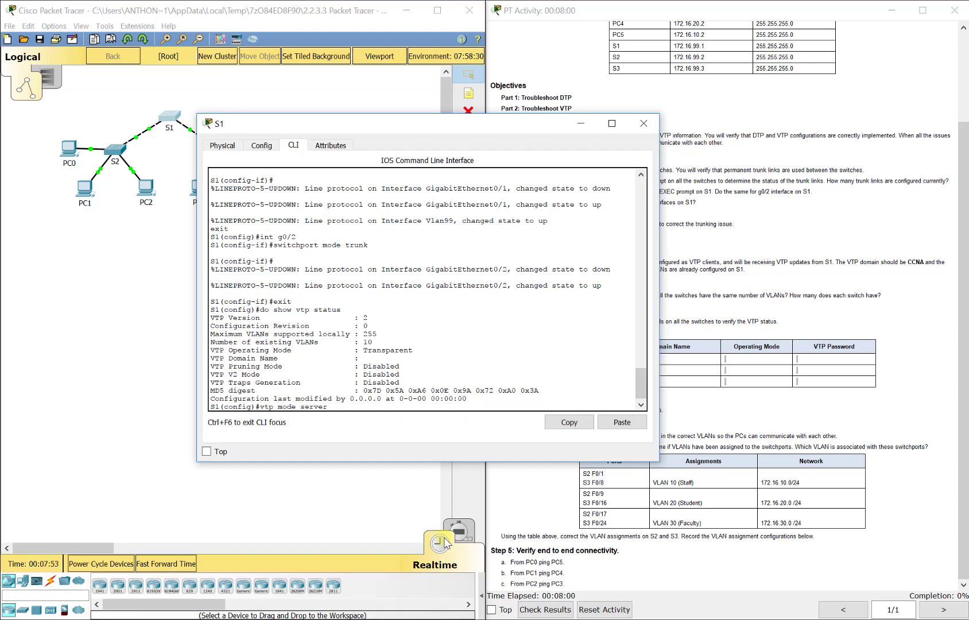
{"action": "key", "text": "Return"}
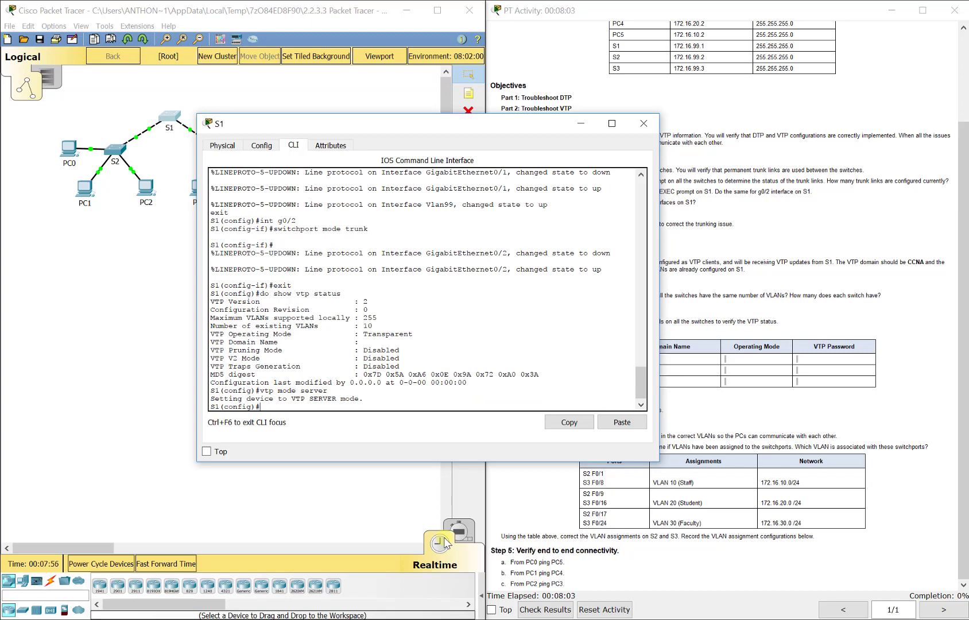
{"action": "type", "text": "vtp domain"}
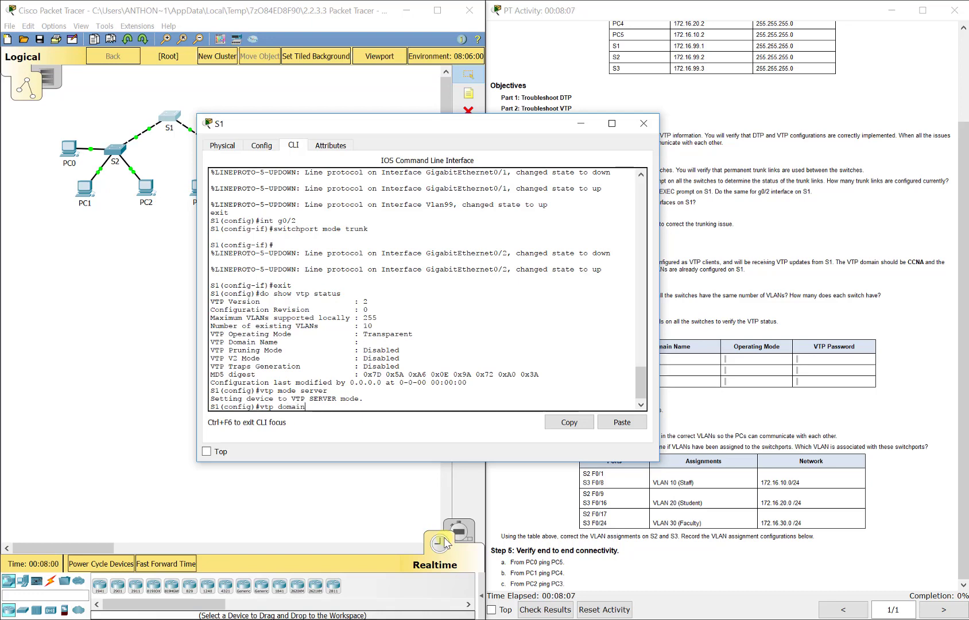
{"action": "type", "text": " CCNA"}
{"action": "key", "text": "Return"}
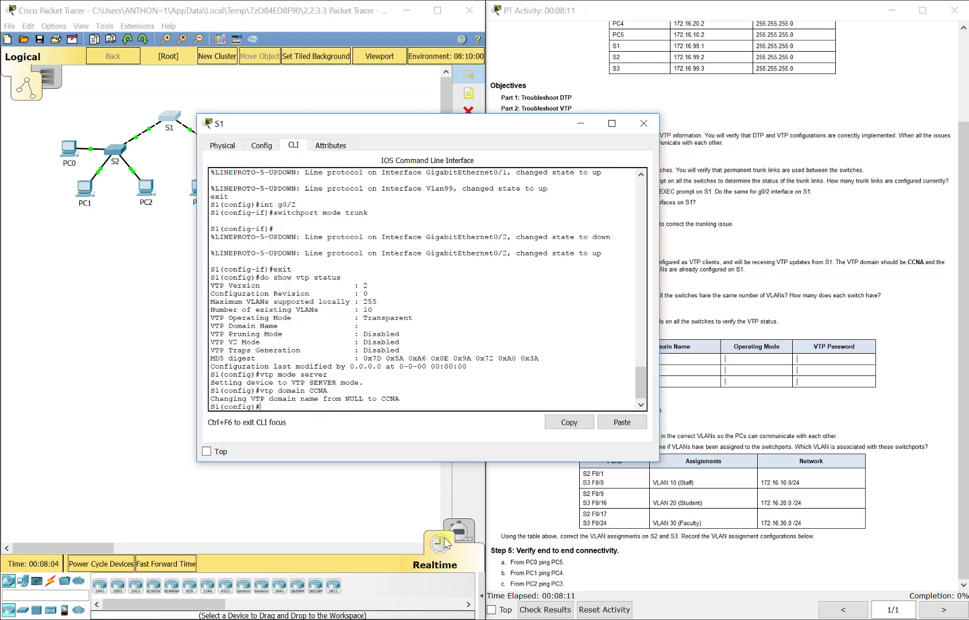
- Check S1's configured VTP password with show vtp password
{"action": "type", "text": "show"}
{"action": "left_click_drag", "start_coordinate": [450, 132], "coordinate": [338, 92]}
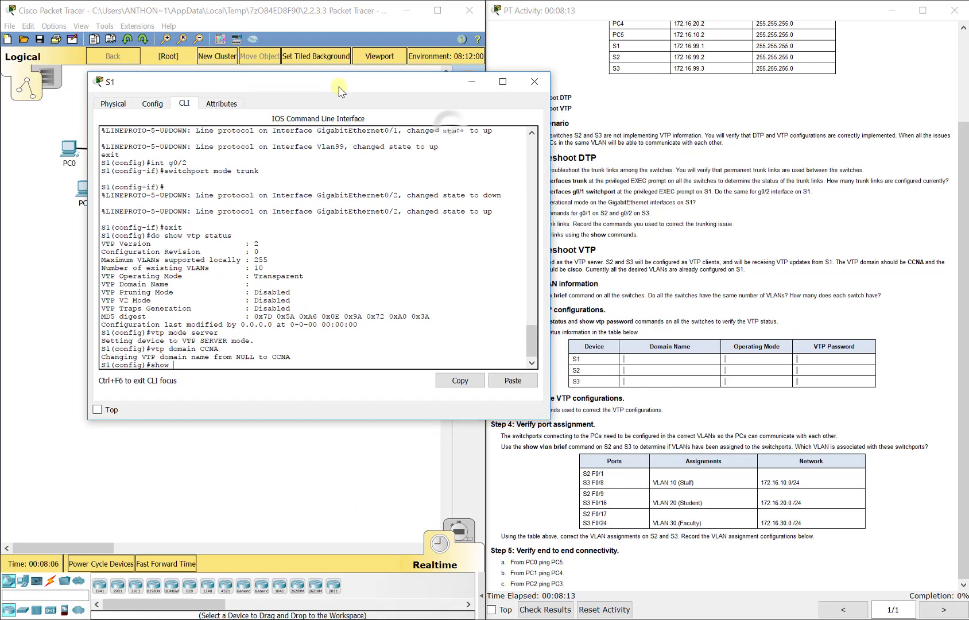
{"action": "key", "text": "BackSpace"}
{"action": "key", "text": "BackSpace"}
{"action": "key", "text": "BackSpace"}
{"action": "type", "text": "do vtp"}
{"action": "key", "text": "BackSpace"}
{"action": "key", "text": "BackSpace"}
{"action": "type", "text": "show vtp password"}
{"action": "key", "text": "Return"}
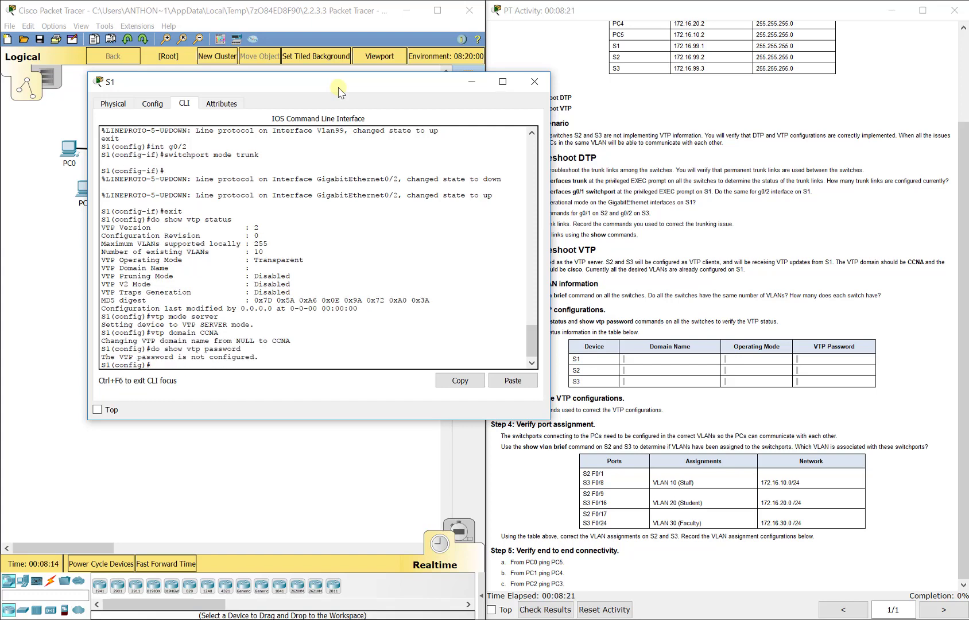
- Set S1's VTP password
{"action": "type", "text": "vtp password cisco"}
{"action": "key", "text": "Return"}
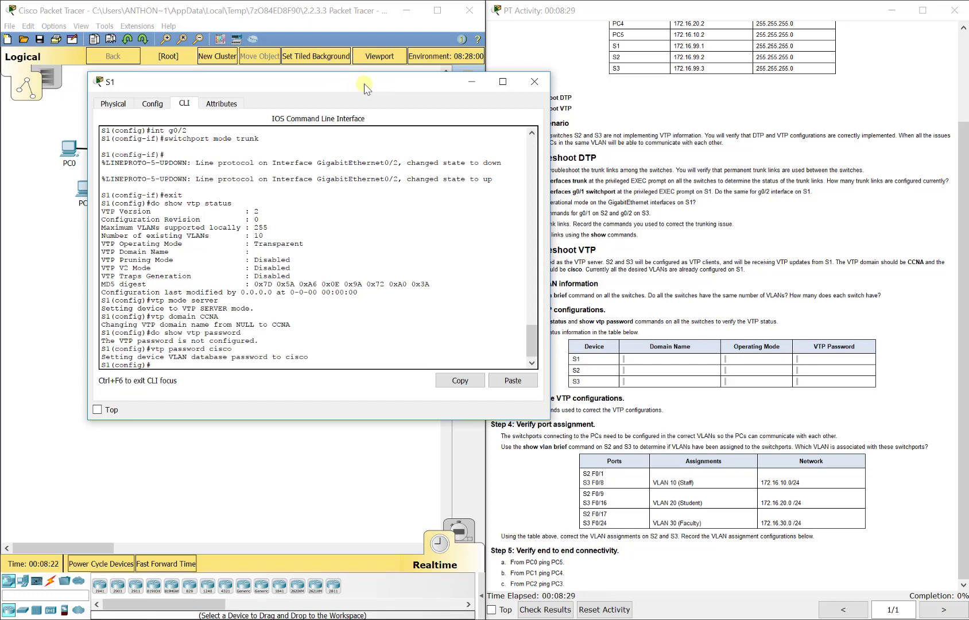
- Close S1's window, open S2's CLI and display its VTP status
{"action": "left_click", "coordinate": [533, 82]}
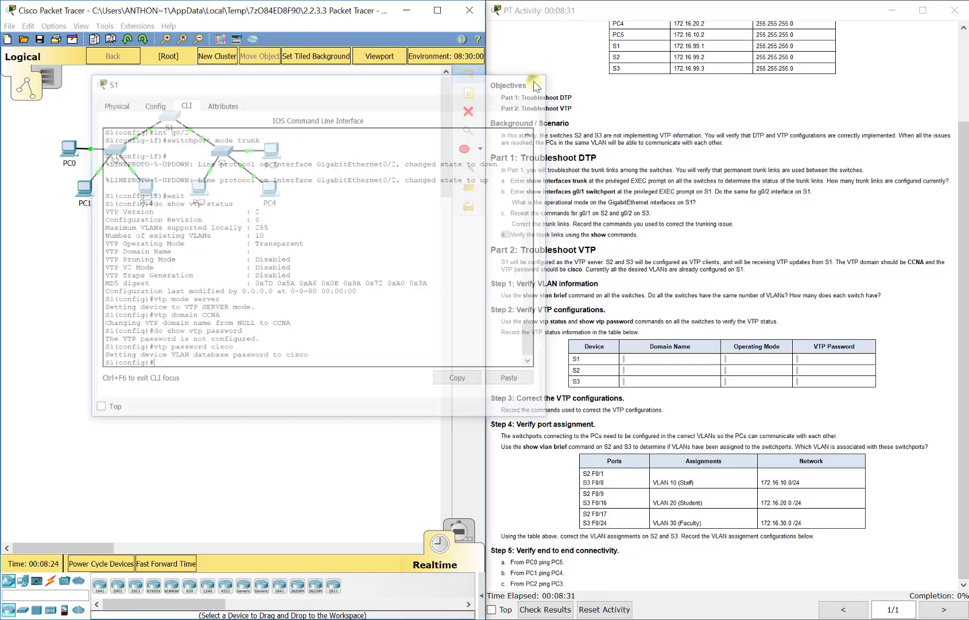
{"action": "left_click", "coordinate": [117, 149]}
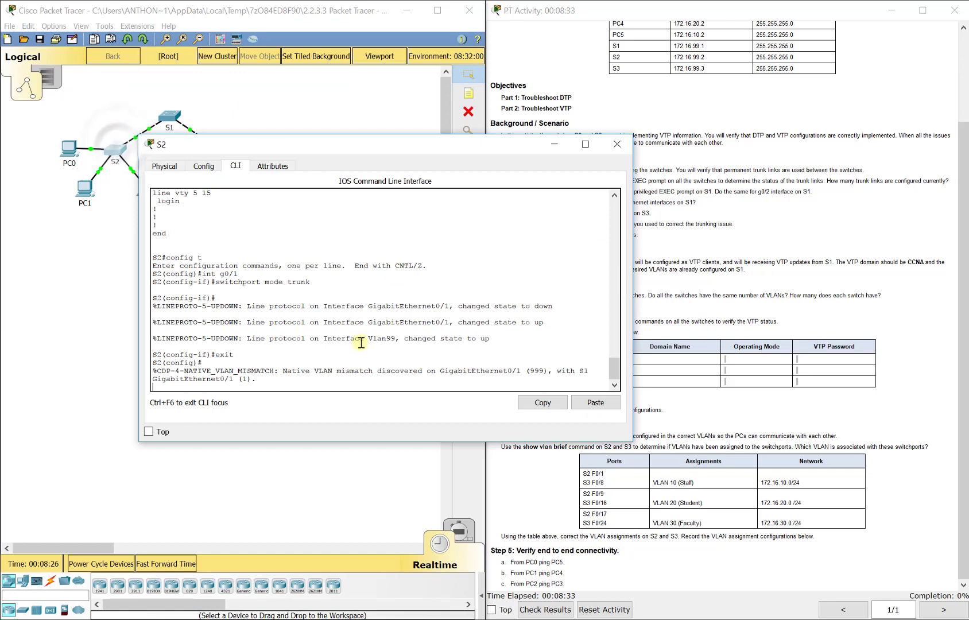
{"action": "key", "text": "Return"}
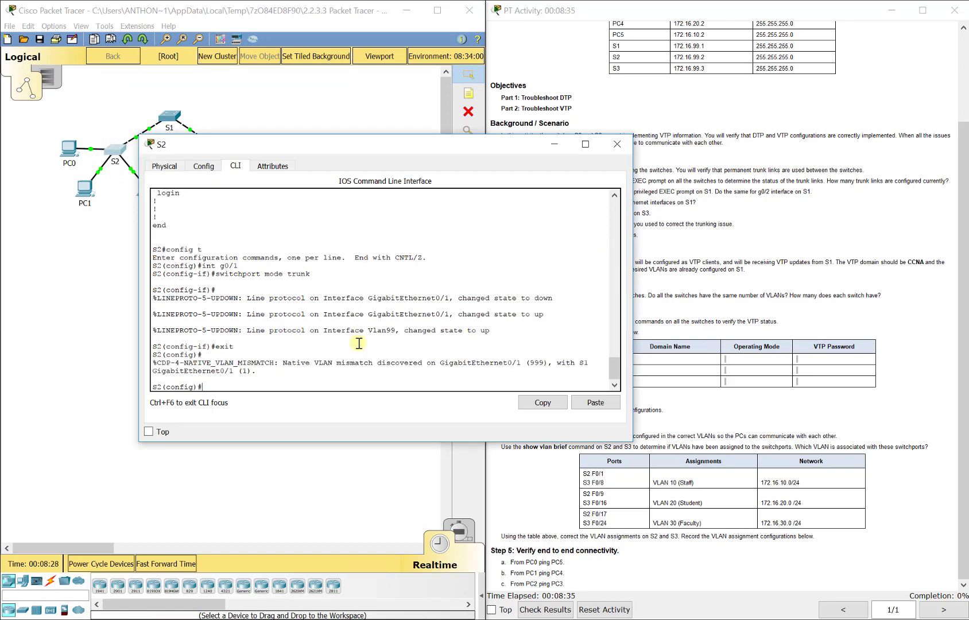
{"action": "type", "text": "dp"}
{"action": "type", "text": " show vtp status"}
{"action": "key", "text": "Return"}
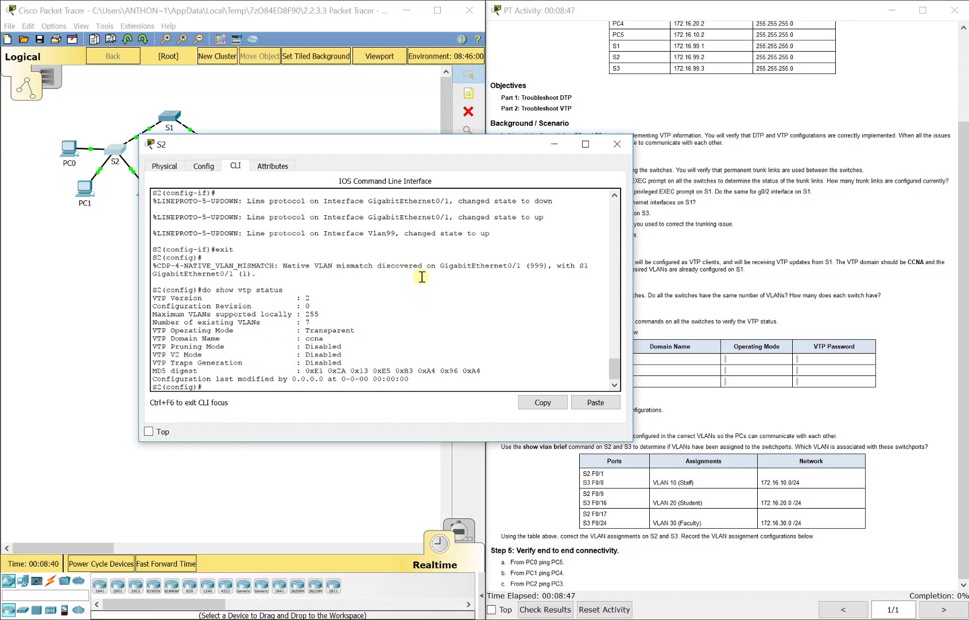
- Check S2's configured VTP password with show vtp password
{"action": "type", "text": "show vtp password"}
{"action": "key", "text": "Return"}
{"action": "key", "text": "Up"}
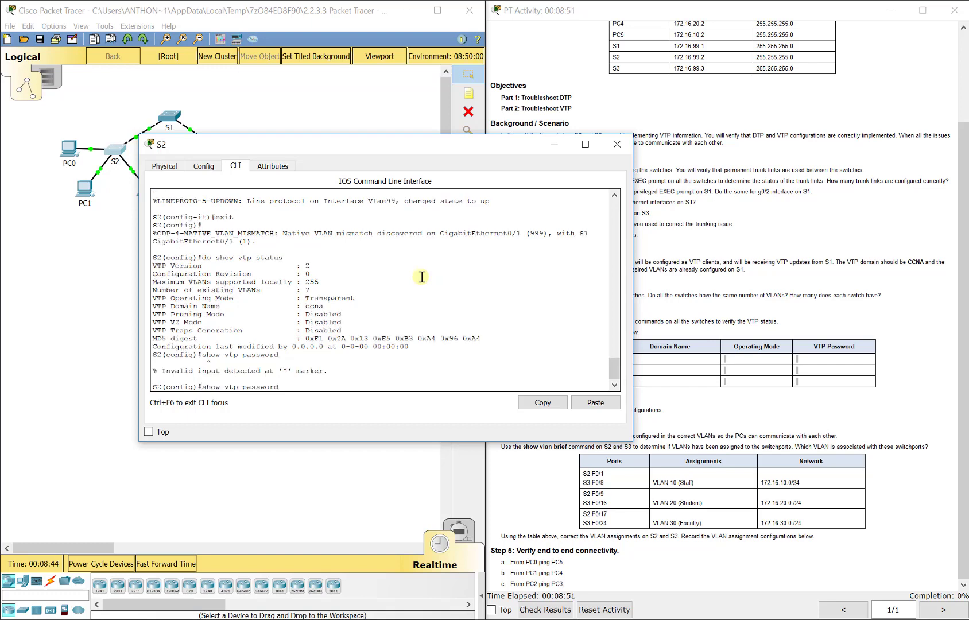
{"action": "type", "text": "do"}
{"action": "key", "text": "Return"}
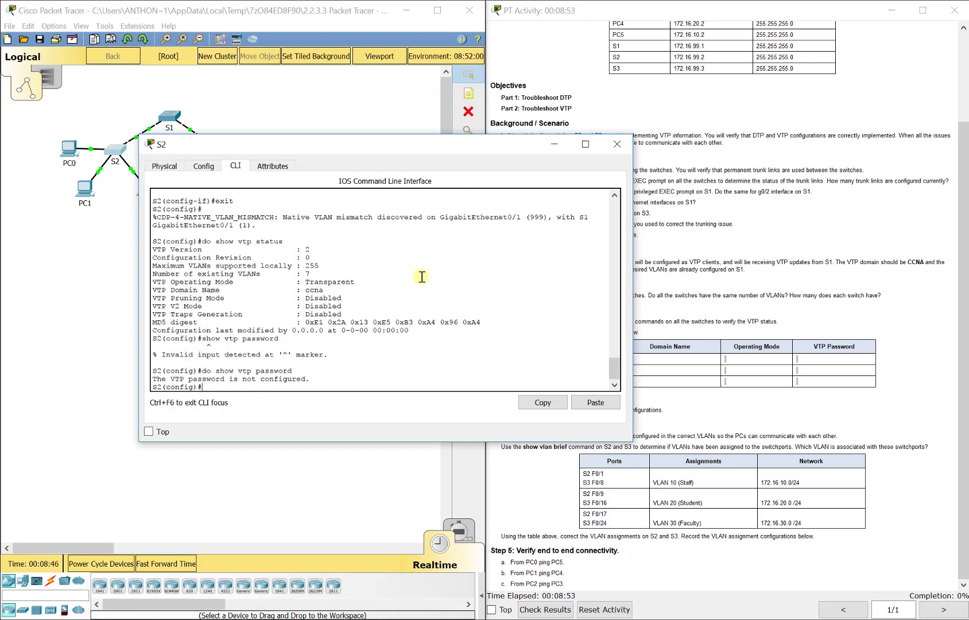
- Configure S2 as a VTP client with domain name CCNA and set its VTP password
{"action": "type", "text": "vtp mode client"}
{"action": "key", "text": "Return"}
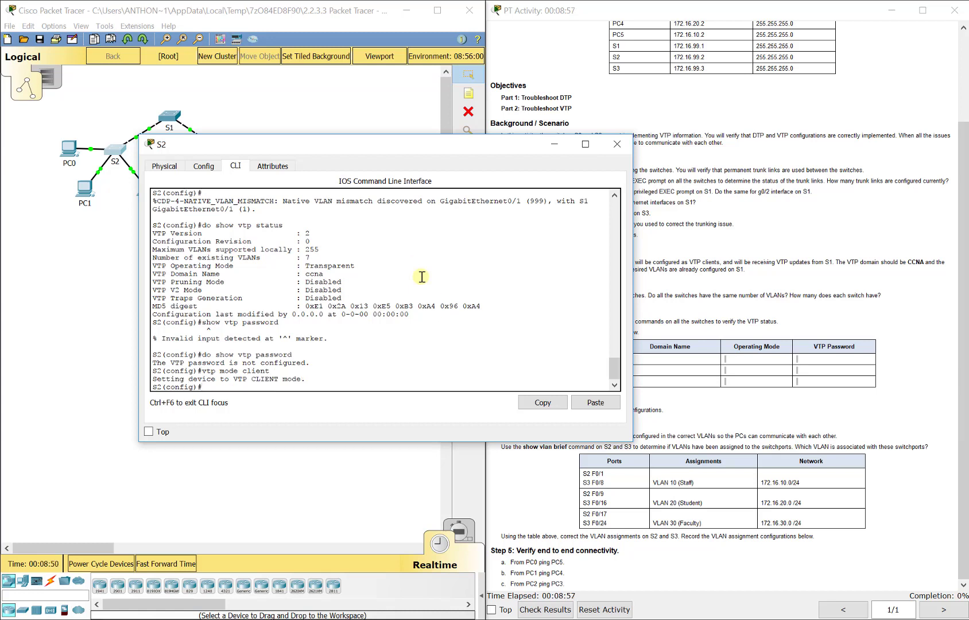
{"action": "type", "text": "vtp domain CCNA"}
{"action": "key", "text": "Return"}
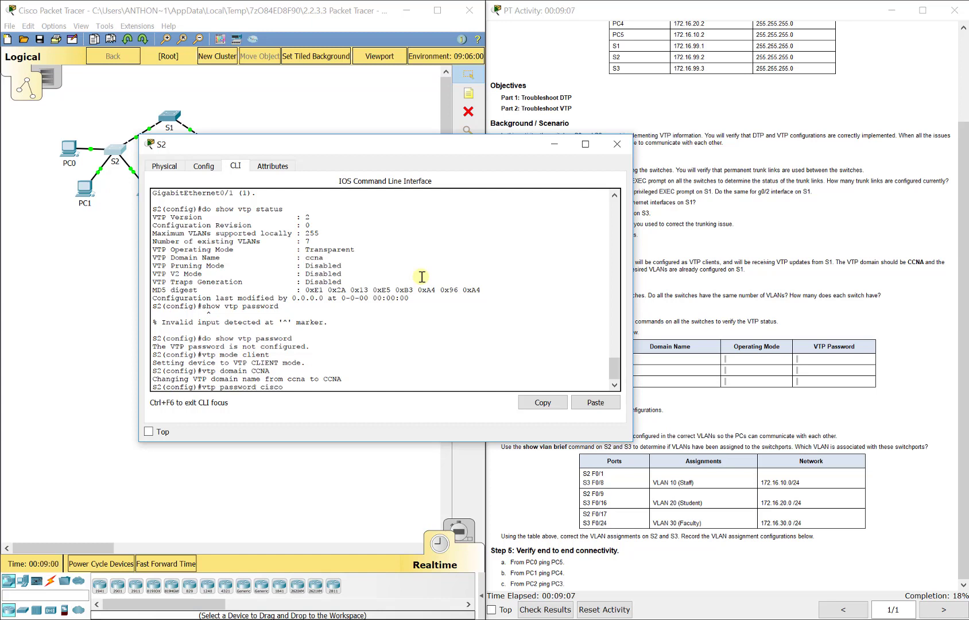
{"action": "key", "text": "Return"}
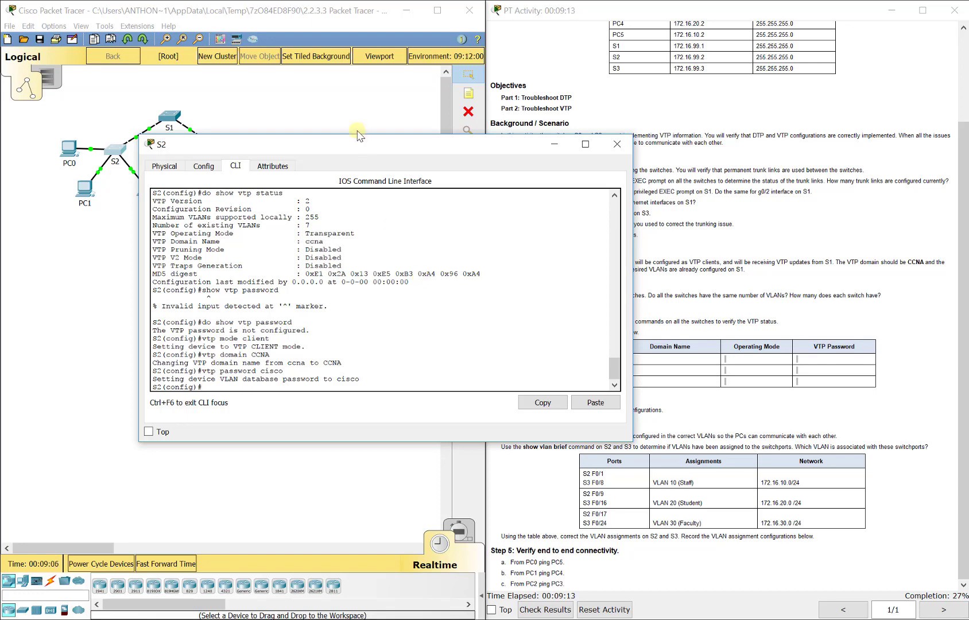
- Close S2's window, open S3's CLI and display its VTP status
{"action": "left_click", "coordinate": [343, 102]}
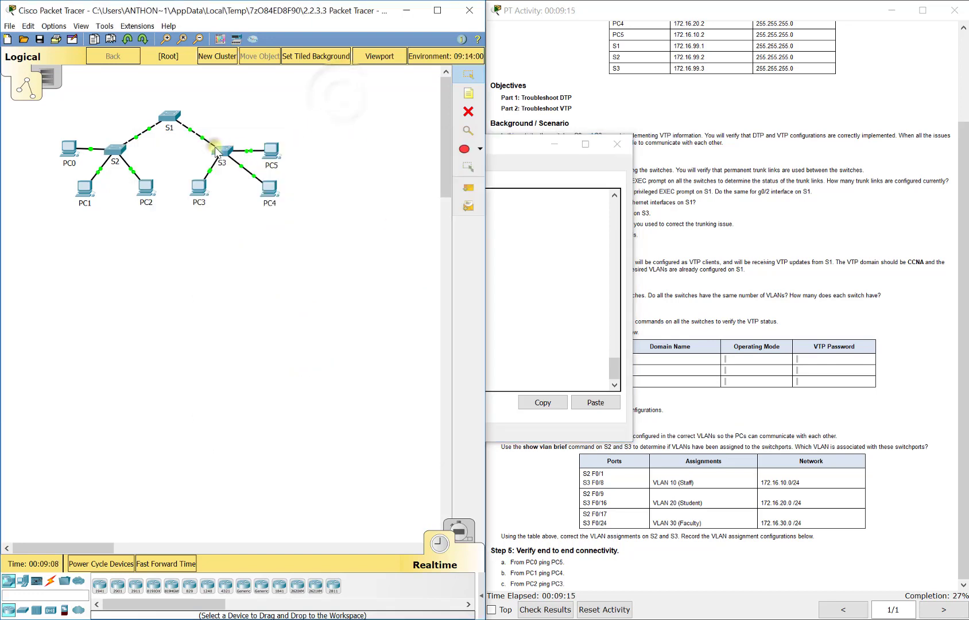
{"action": "left_click", "coordinate": [221, 151]}
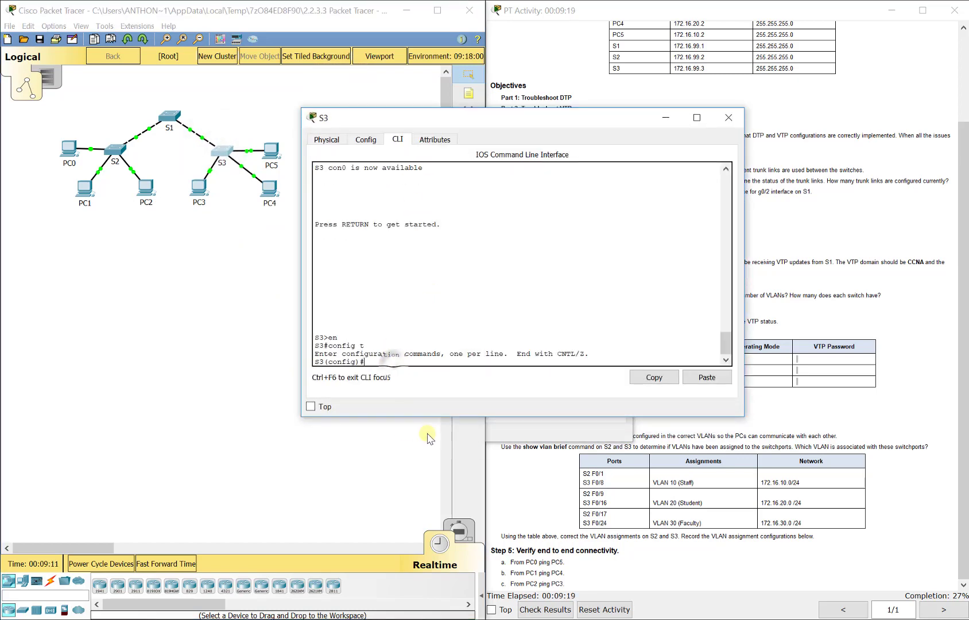
{"action": "type", "text": "do show vtp"}
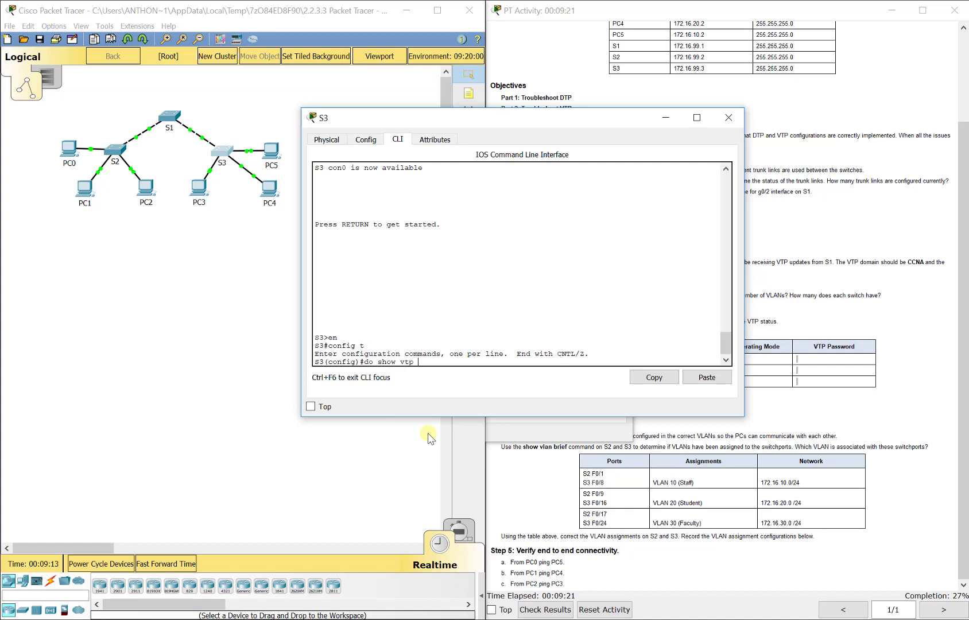
{"action": "type", "text": " stat"}
{"action": "key", "text": "BackSpace"}
{"action": "type", "text": "atus"}
{"action": "key", "text": "Return"}
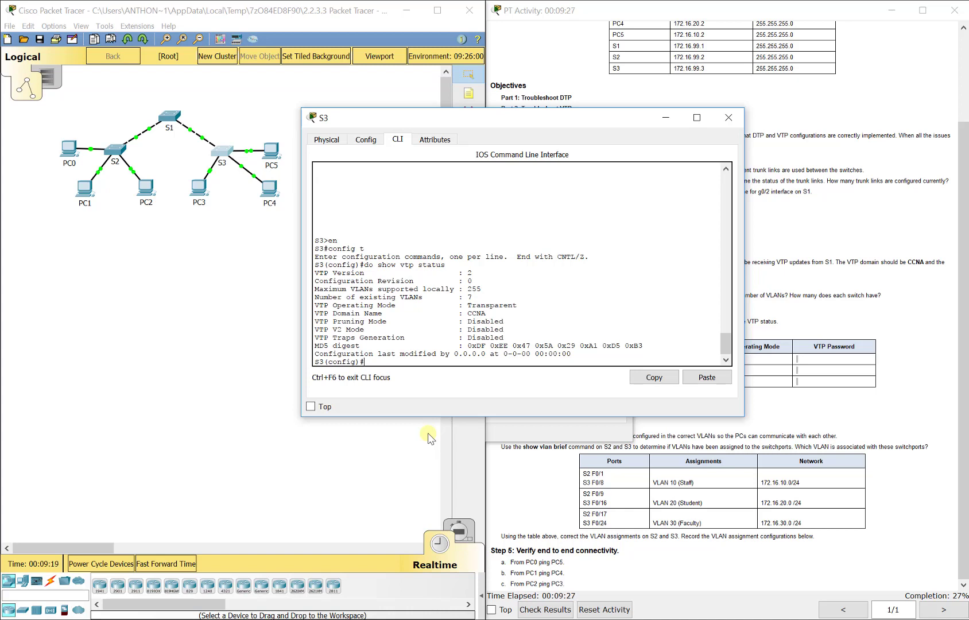
- Check S3's configured VTP password with show vtp password
{"action": "type", "text": "show vtp password"}
{"action": "key", "text": "Return"}
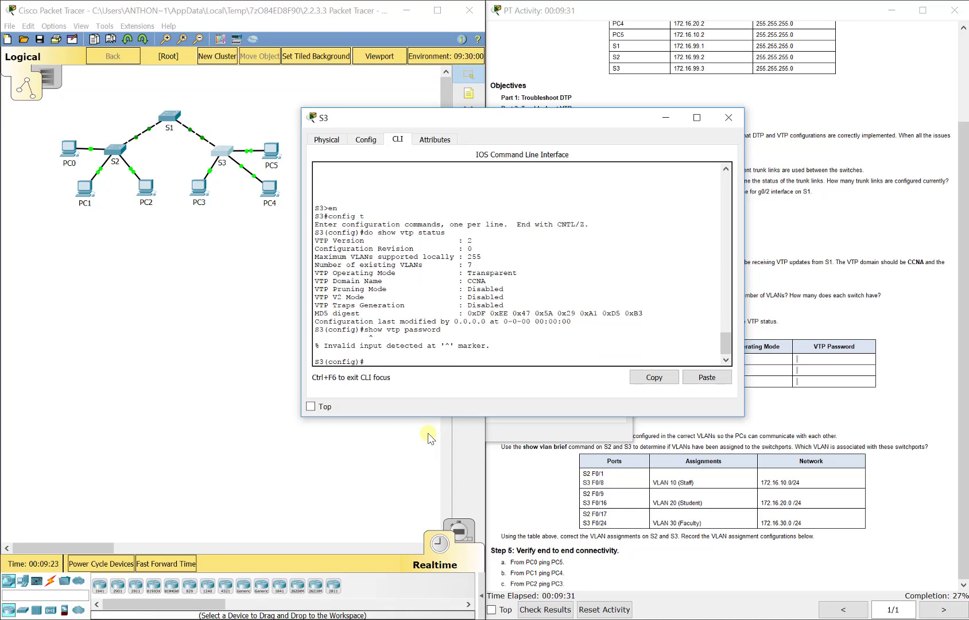
{"action": "key", "text": "Up"}
{"action": "type", "text": "do"}
{"action": "key", "text": "Return"}
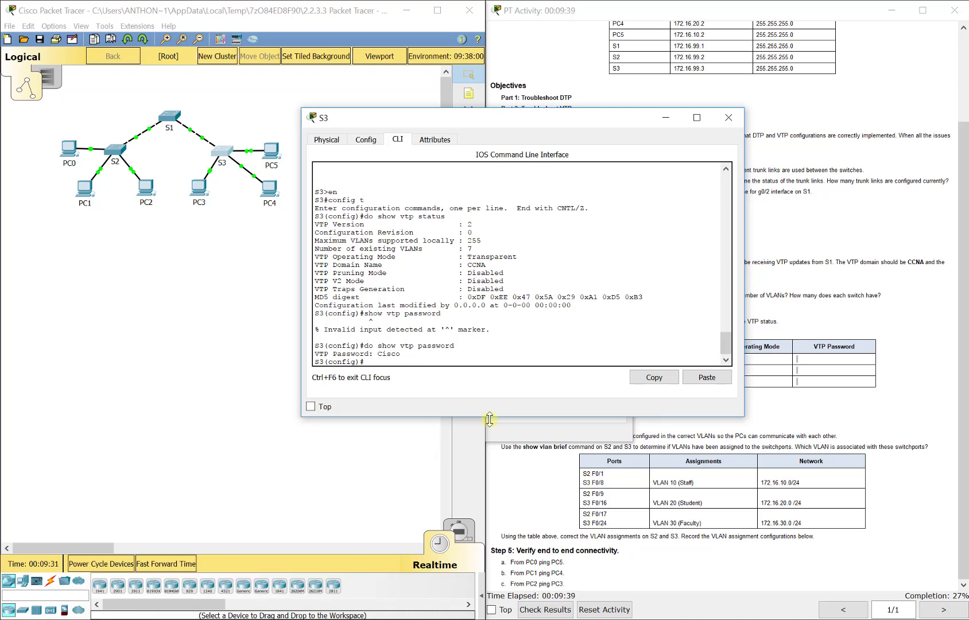
- Set S3 to VTP client mode and set its VTP password
{"action": "type", "text": "vtp mode client"}
{"action": "key", "text": "Return"}
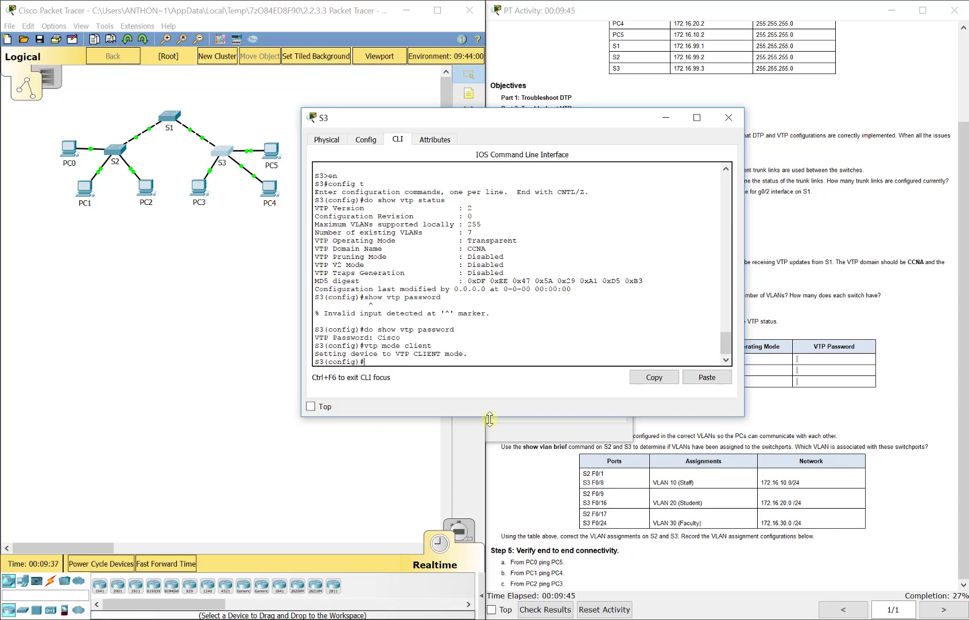
{"action": "type", "text": "vtp password cisco"}
{"action": "key", "text": "Return"}
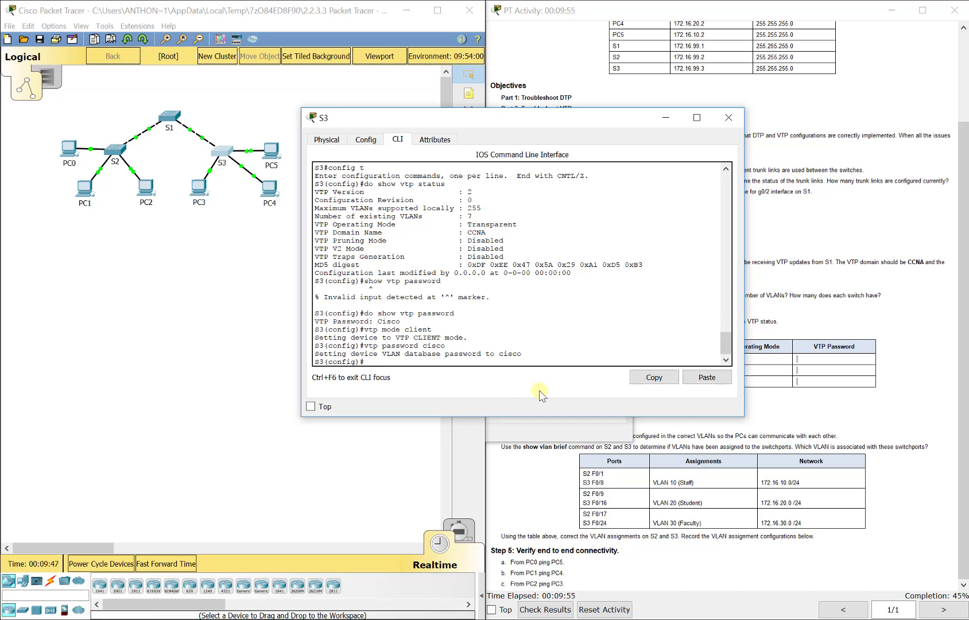
- Close S3's window, open S1's CLI and list its VLANs with show vlan brief
{"action": "left_click", "coordinate": [730, 119]}
{"action": "left_click", "coordinate": [619, 143]}
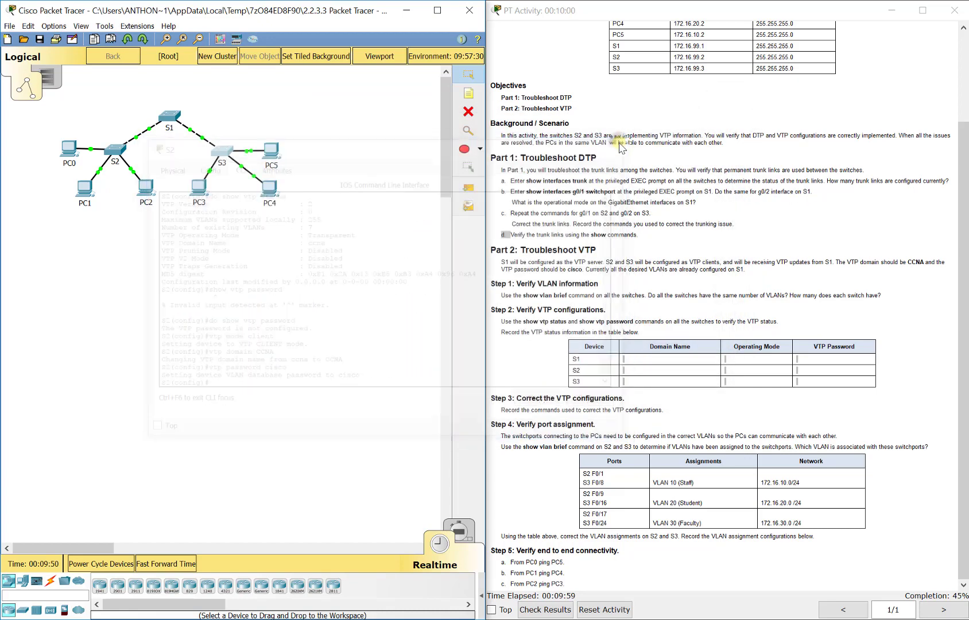
{"action": "left_click", "coordinate": [610, 244]}
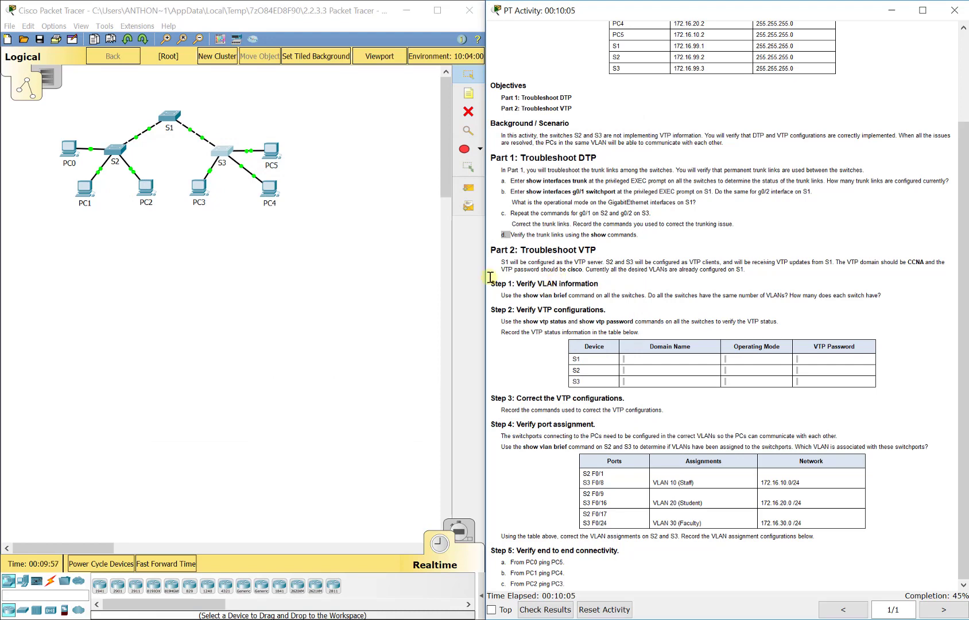
{"action": "left_click", "coordinate": [166, 130]}
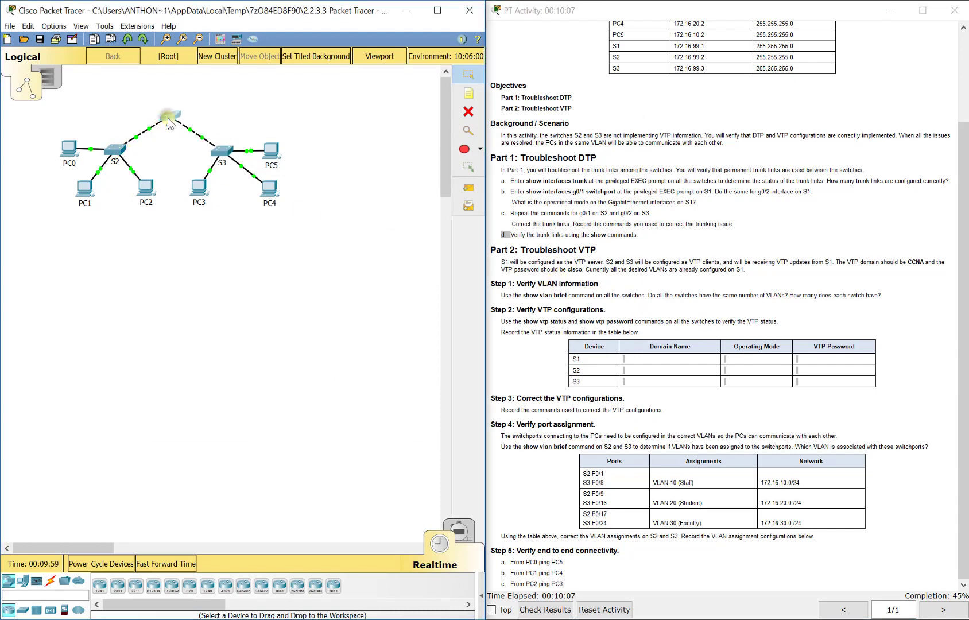
{"action": "left_click_drag", "start_coordinate": [338, 160], "coordinate": [147, 116]}
{"action": "type", "text": "do show vl"}
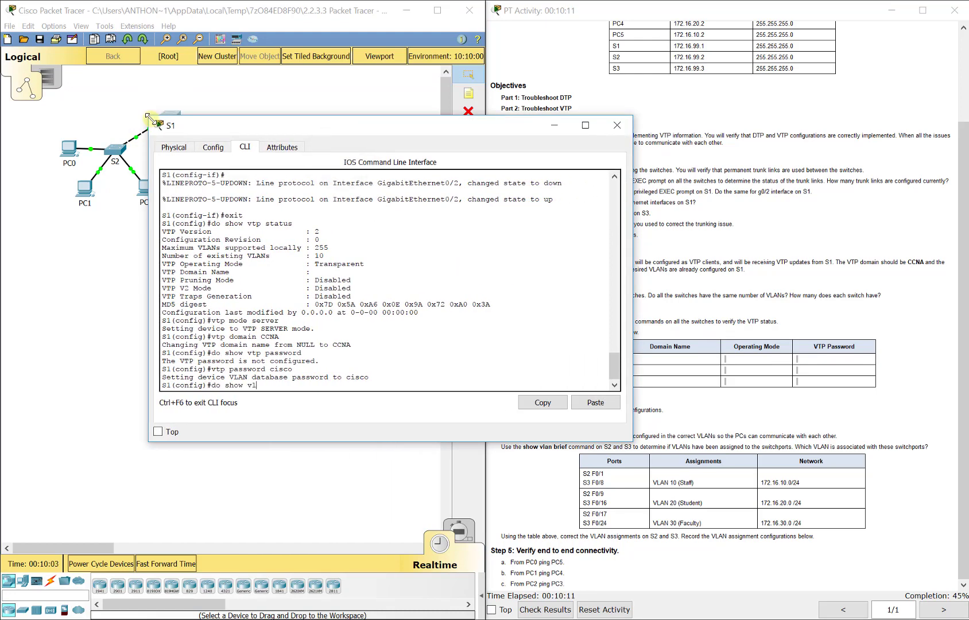
{"action": "type", "text": "an brief"}
{"action": "key", "text": "Return"}
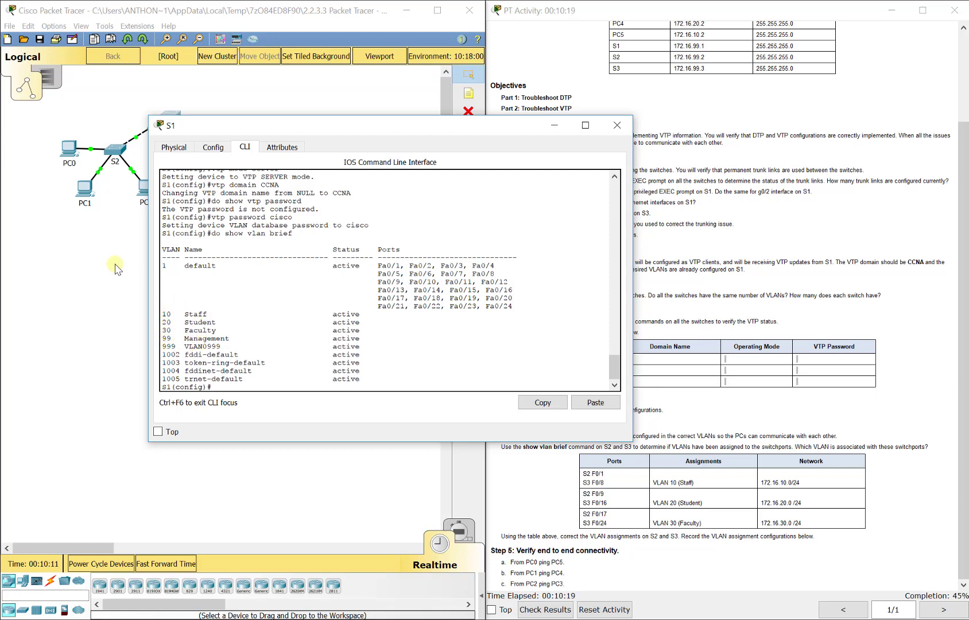
- Open S2's CLI and list its VLANs with show vlan brief
{"action": "left_click", "coordinate": [115, 244]}
{"action": "left_click", "coordinate": [117, 149]}
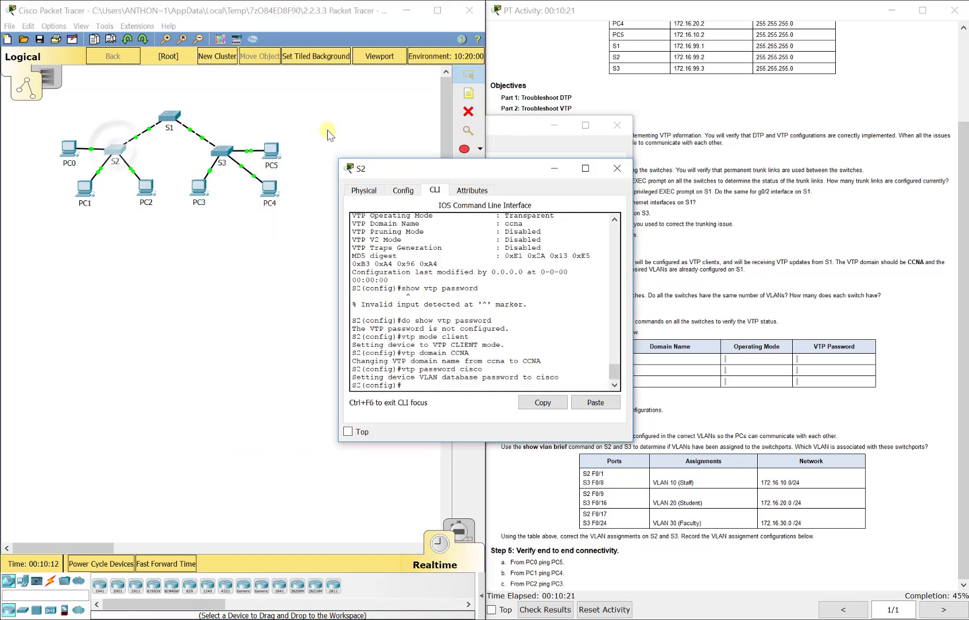
{"action": "left_click_drag", "start_coordinate": [167, 139], "coordinate": [165, 138]}
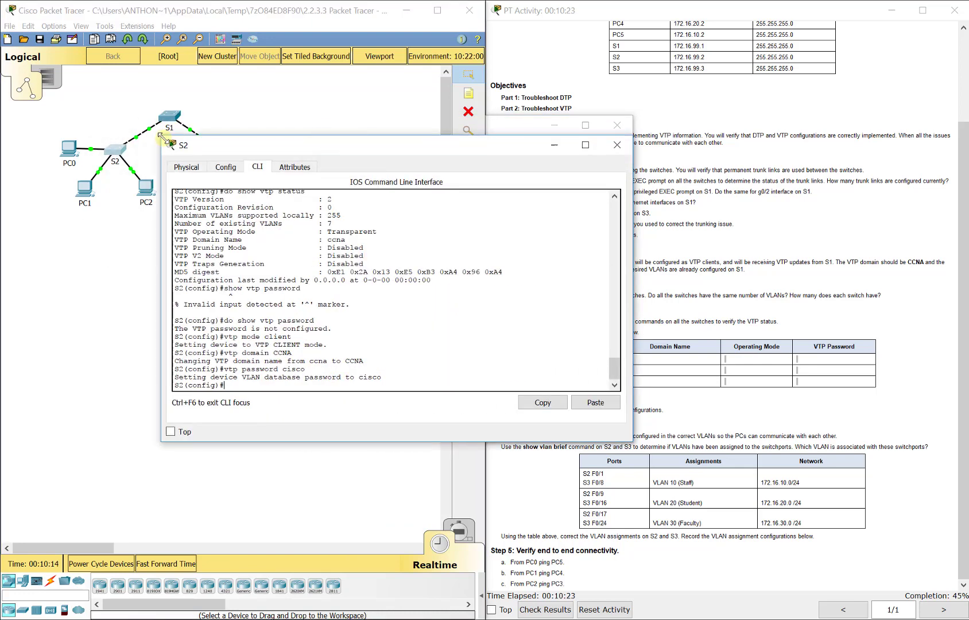
{"action": "type", "text": "do show vlan f"}
{"action": "key", "text": "Return"}
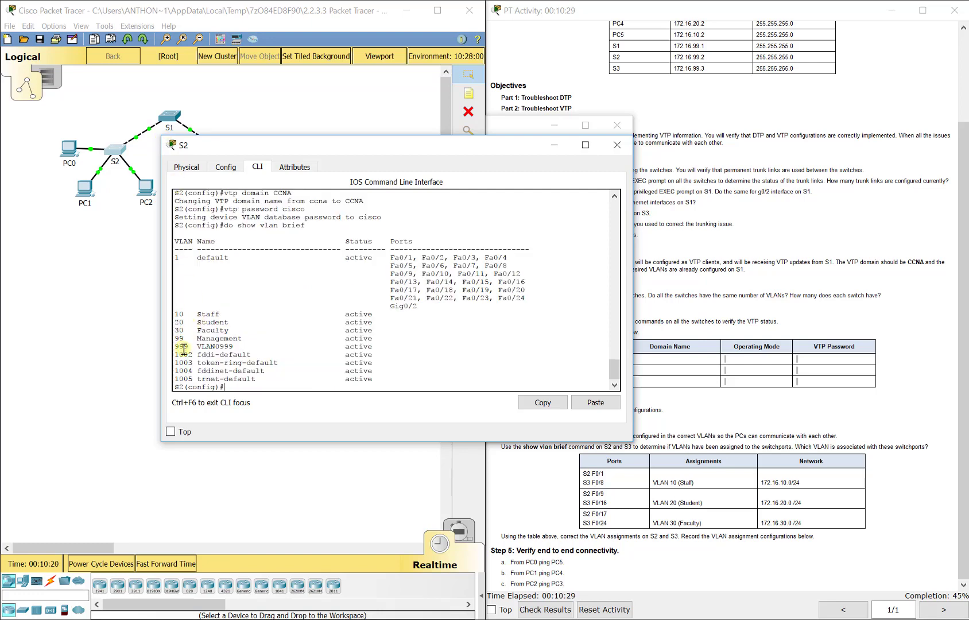
- List S3's VLANs with show vlan brief and close the open switch windows
{"action": "left_click", "coordinate": [80, 290]}
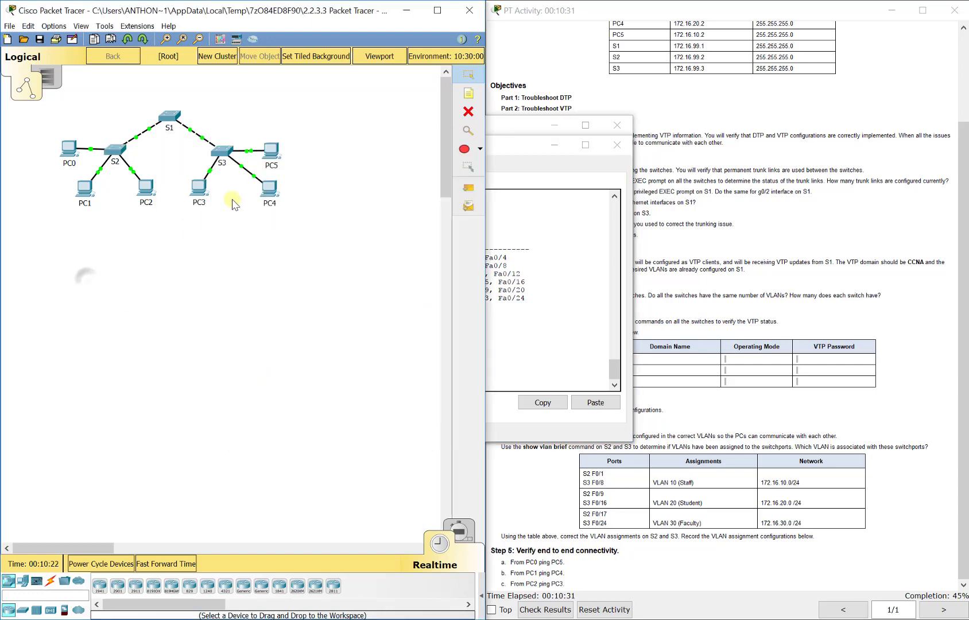
{"action": "left_click", "coordinate": [222, 159]}
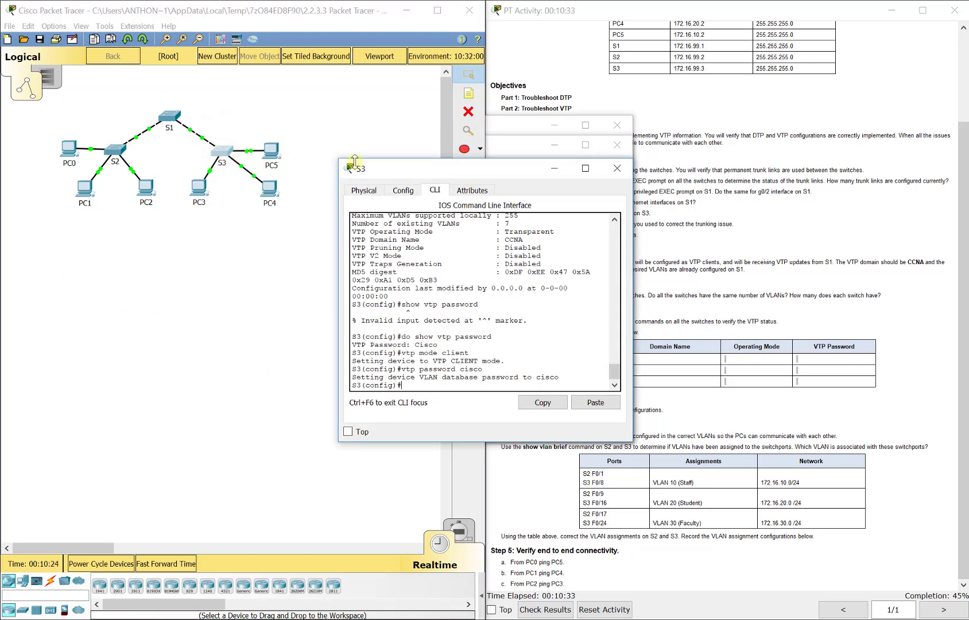
{"action": "left_click_drag", "start_coordinate": [342, 160], "coordinate": [209, 131]}
{"action": "type", "text": "do show"}
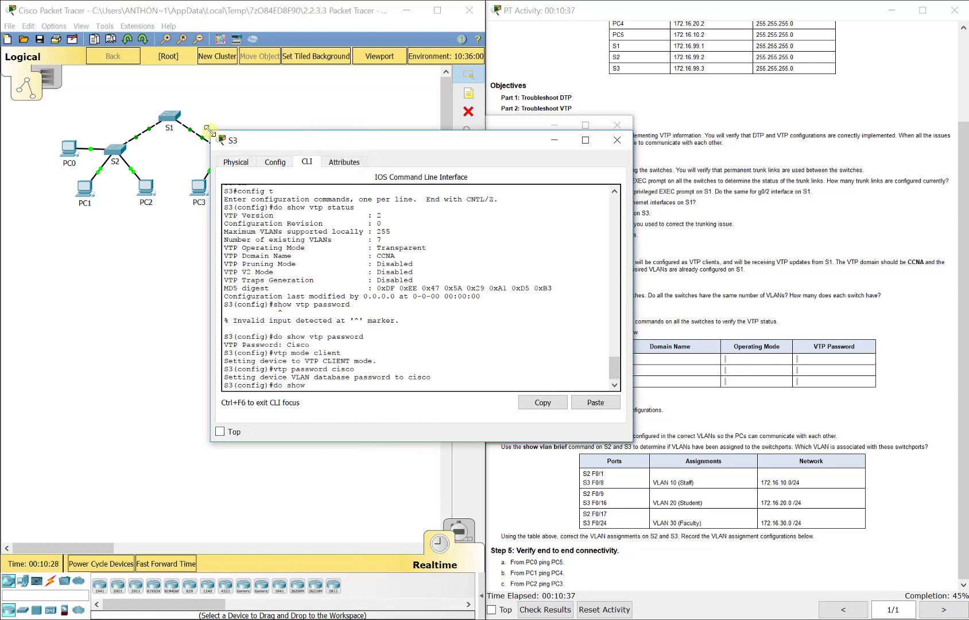
{"action": "type", "text": " vlan brief"}
{"action": "key", "text": "Return"}
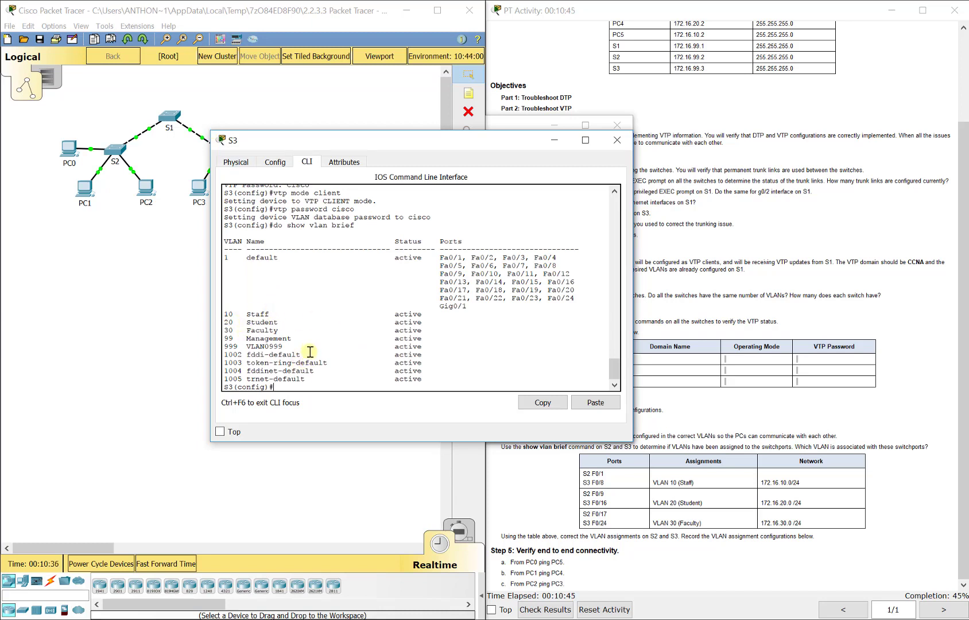
{"action": "left_click_drag", "start_coordinate": [394, 314], "coordinate": [501, 338]}
{"action": "left_click", "coordinate": [469, 338]}
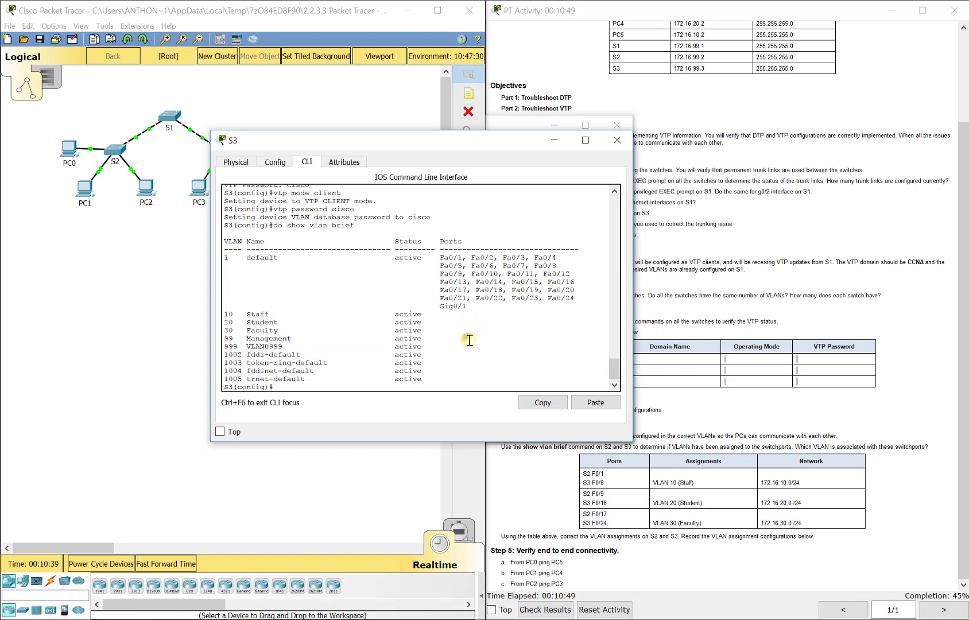
{"action": "left_click", "coordinate": [617, 140]}
{"action": "left_click", "coordinate": [617, 127]}
{"action": "left_click", "coordinate": [616, 145]}
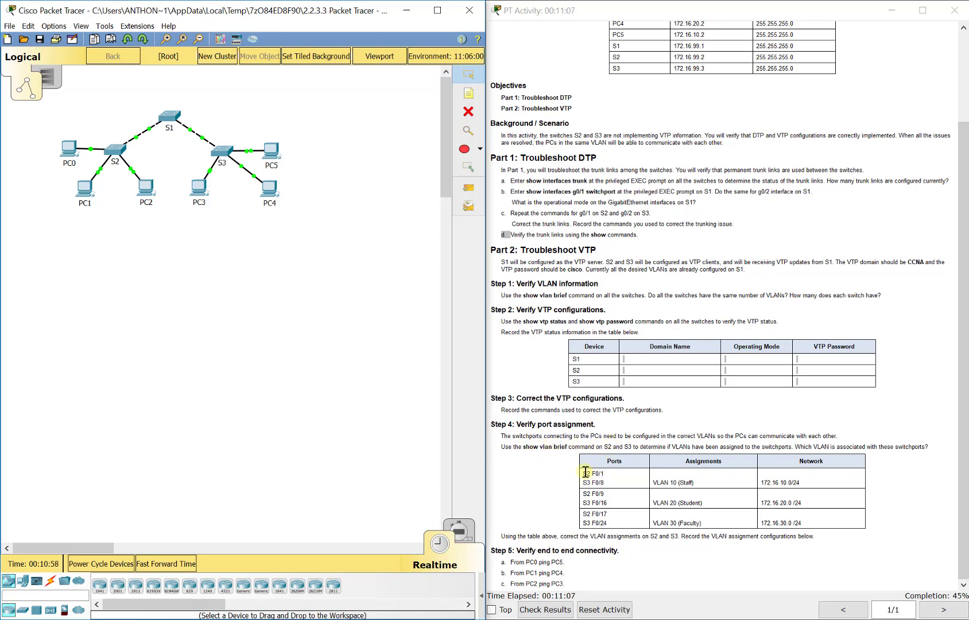
- Open S2's CLI and review its running configuration with show run
{"action": "left_click_drag", "start_coordinate": [581, 473], "coordinate": [606, 482]}
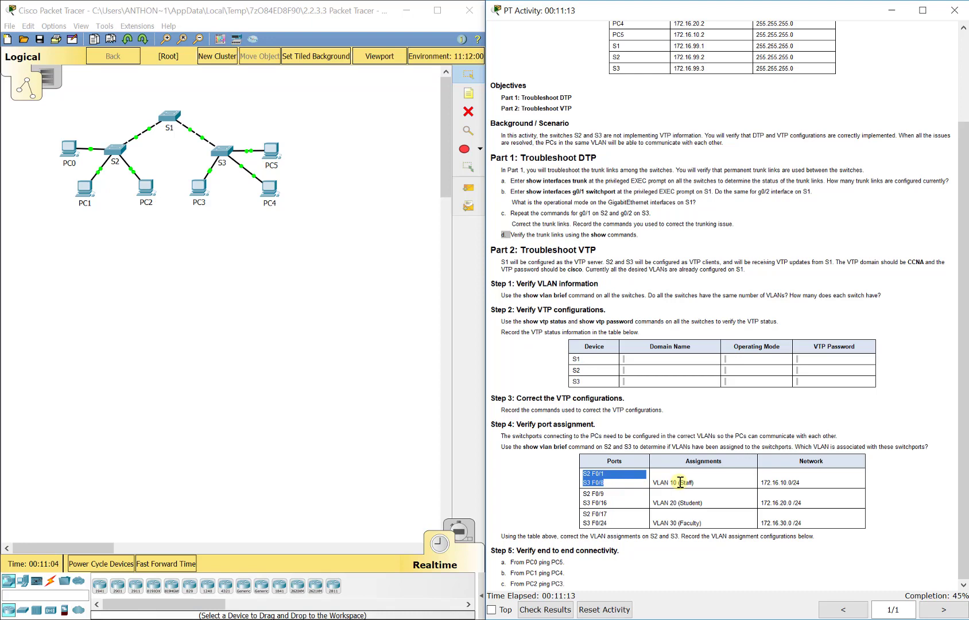
{"action": "left_click", "coordinate": [117, 151]}
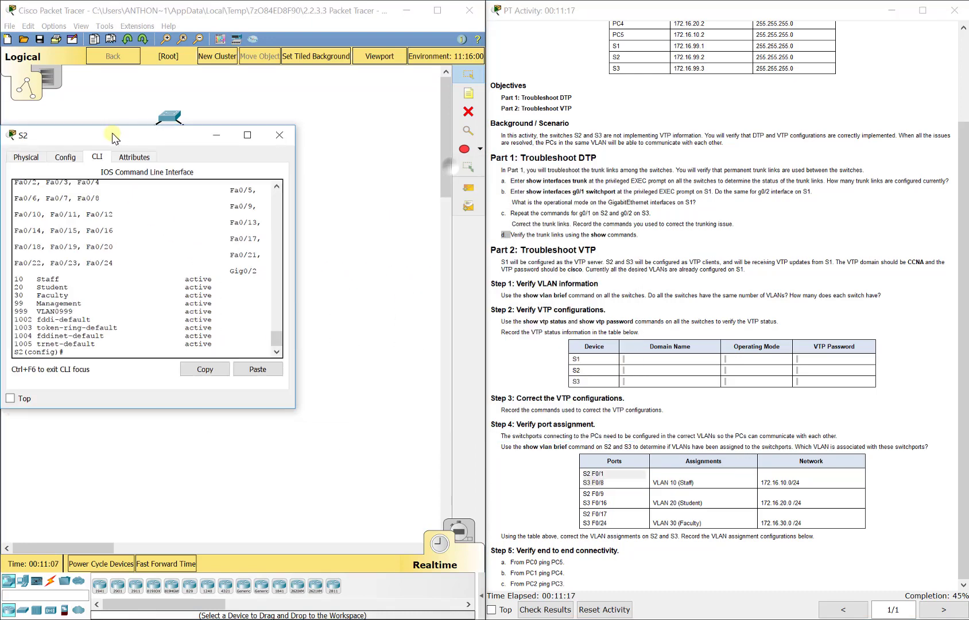
{"action": "left_click_drag", "start_coordinate": [294, 126], "coordinate": [412, 112]}
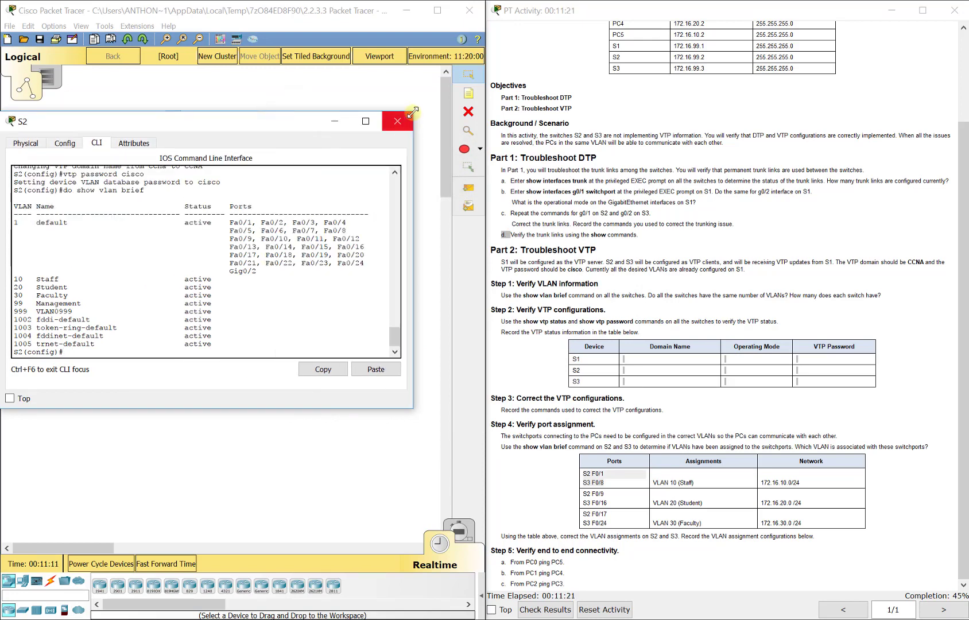
{"action": "type", "text": "do show run"}
{"action": "key", "text": "Return"}
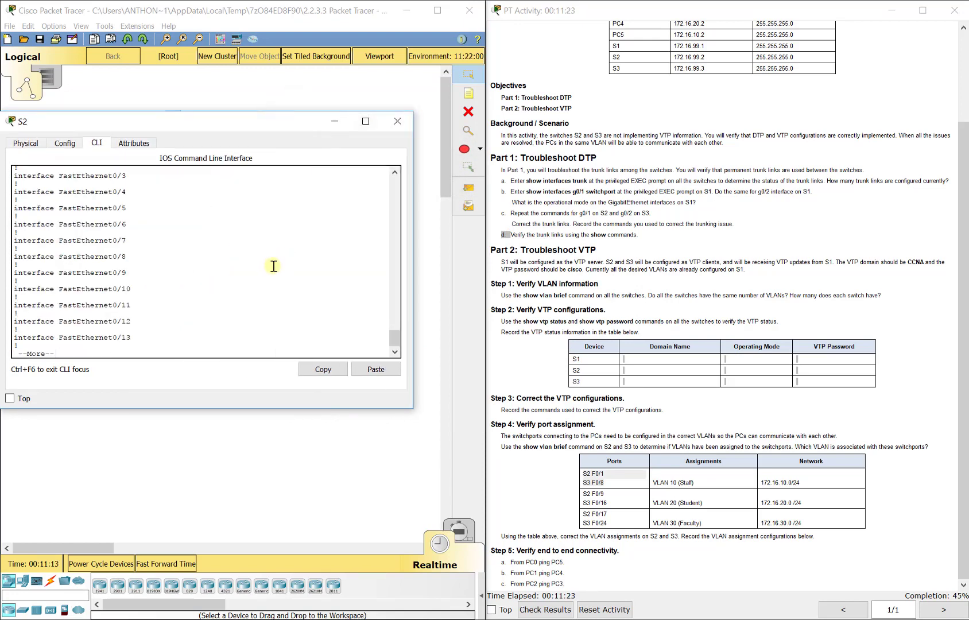
{"action": "scroll", "coordinate": [253, 282], "scroll_direction": "up", "scroll_amount": 2}
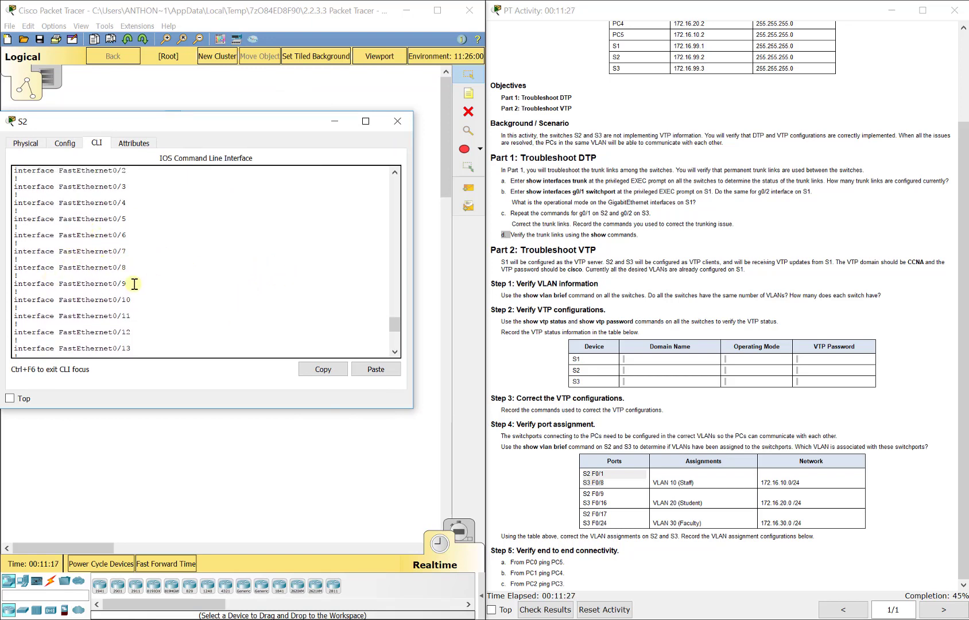
{"action": "scroll", "coordinate": [135, 285], "scroll_direction": "down", "scroll_amount": 3}
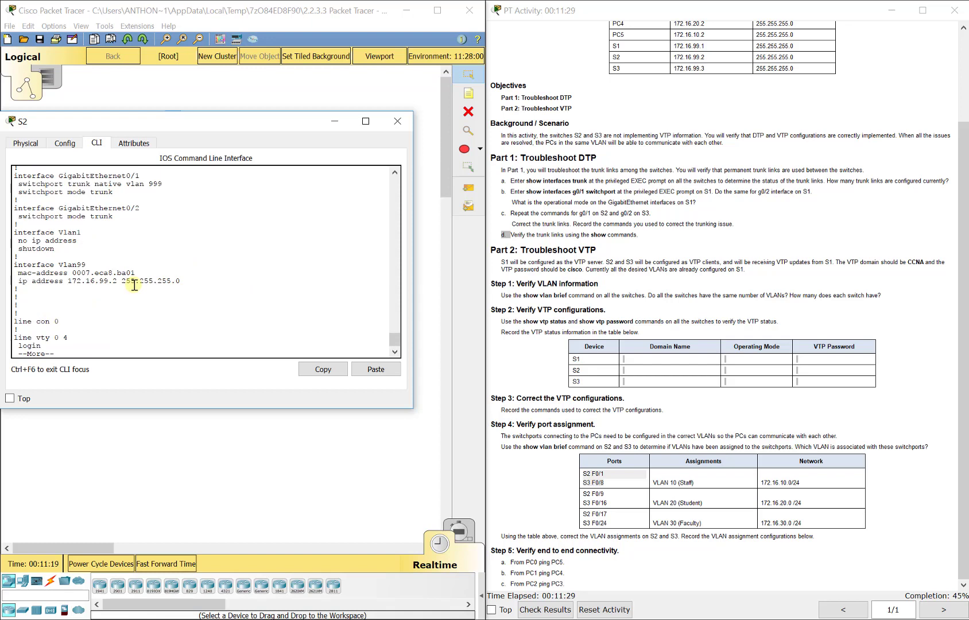
{"action": "left_click_drag", "start_coordinate": [176, 132], "coordinate": [281, 122]}
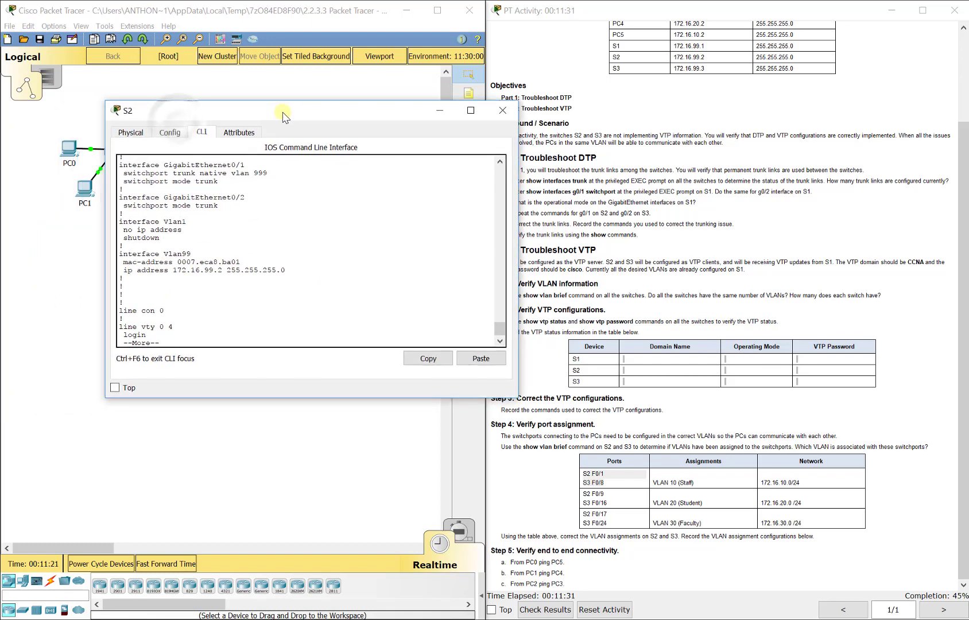
{"action": "key", "text": "space"}
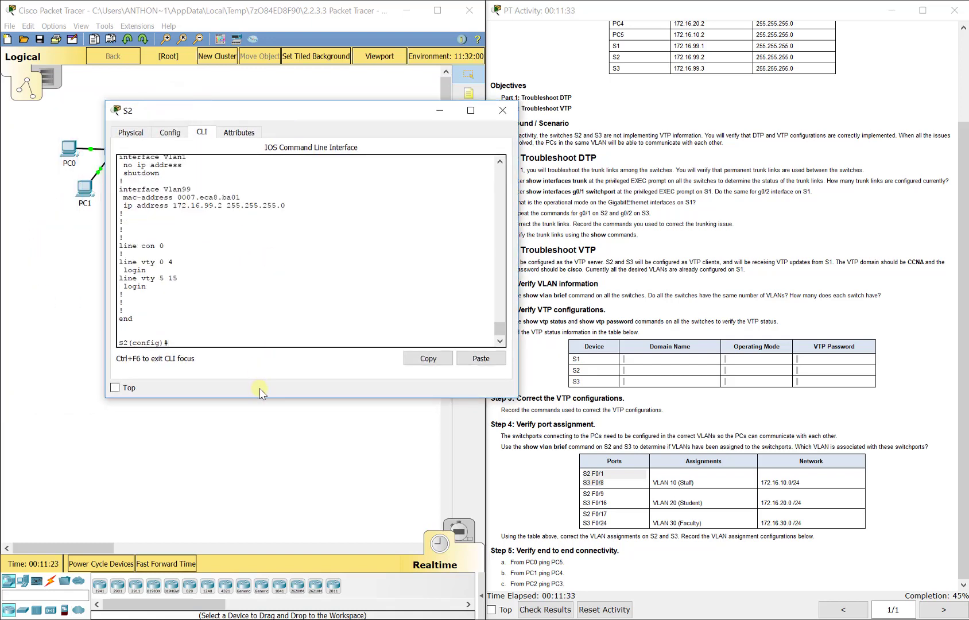
- On S2, configure interface Fa0/1 as an access port assigned to VLAN 10
{"action": "type", "text": "int"}
{"action": "left_click_drag", "start_coordinate": [194, 118], "coordinate": [272, 82]}
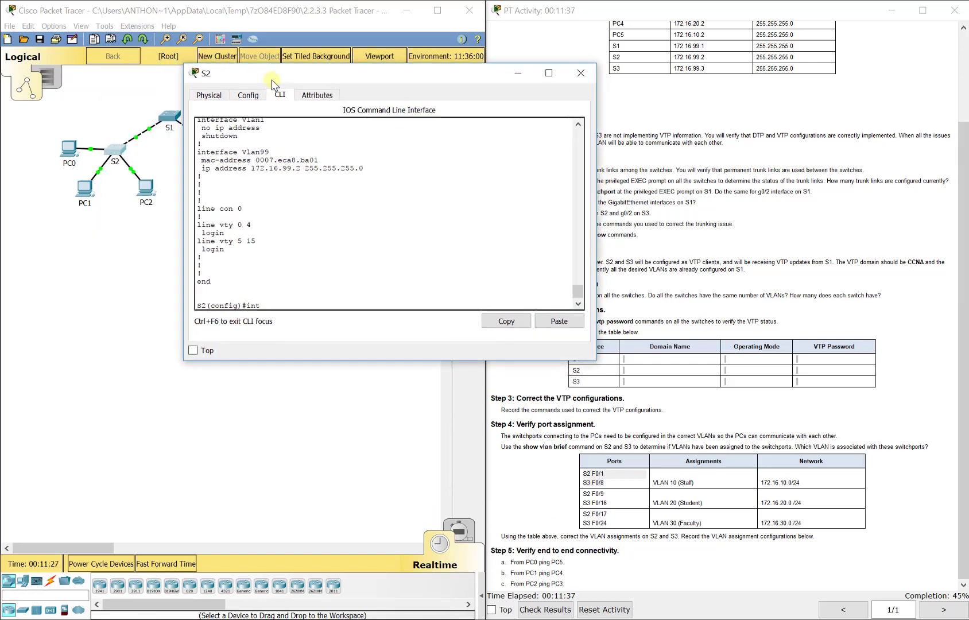
{"action": "type", "text": "fa0/1"}
{"action": "key", "text": "Return"}
{"action": "type", "text": "switchport m"}
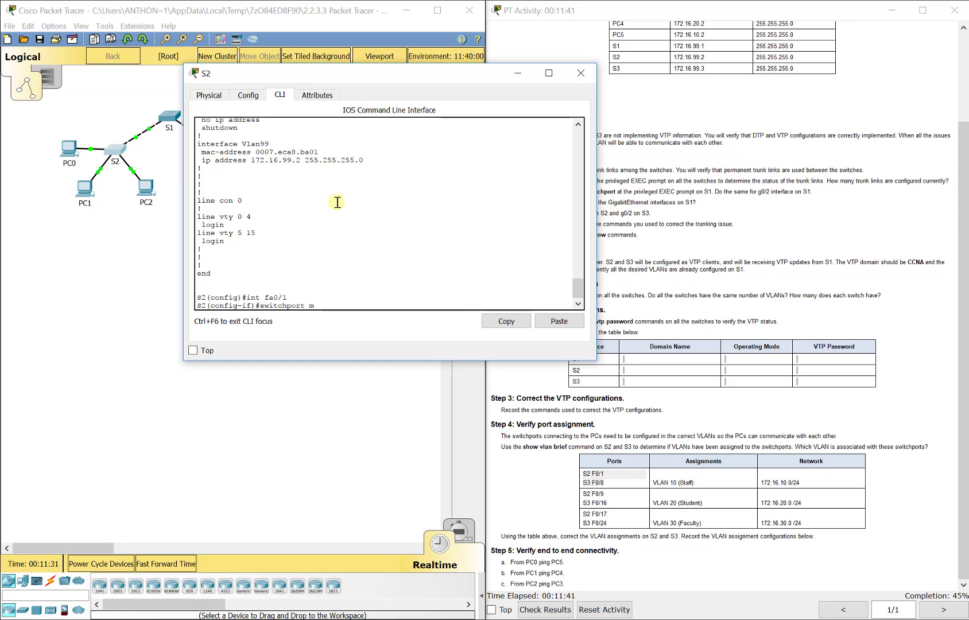
{"action": "type", "text": "ode access"}
{"action": "key", "text": "Return"}
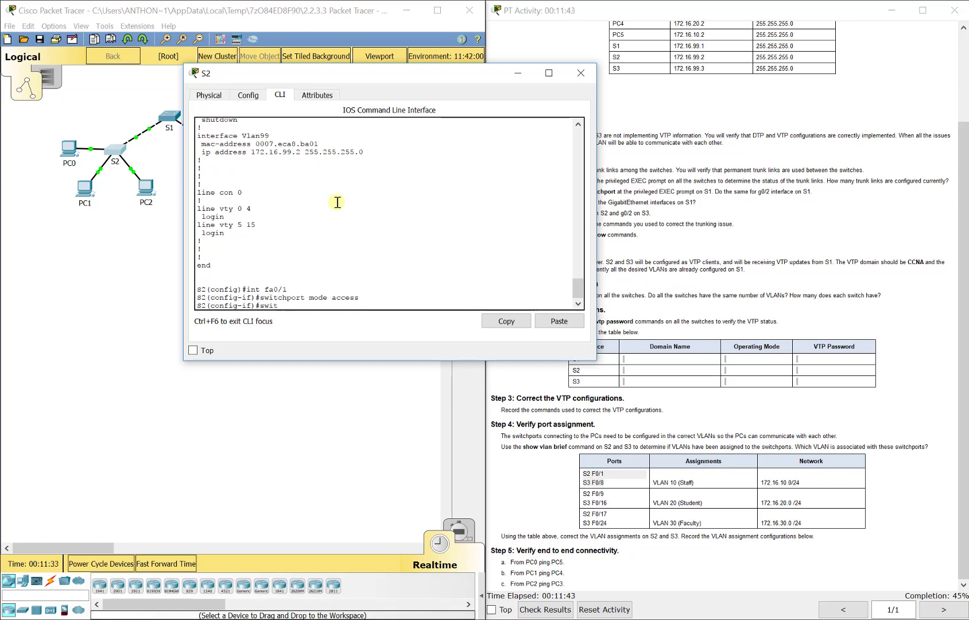
{"action": "type", "text": "switchport access vlan 10"}
{"action": "key", "text": "Return"}
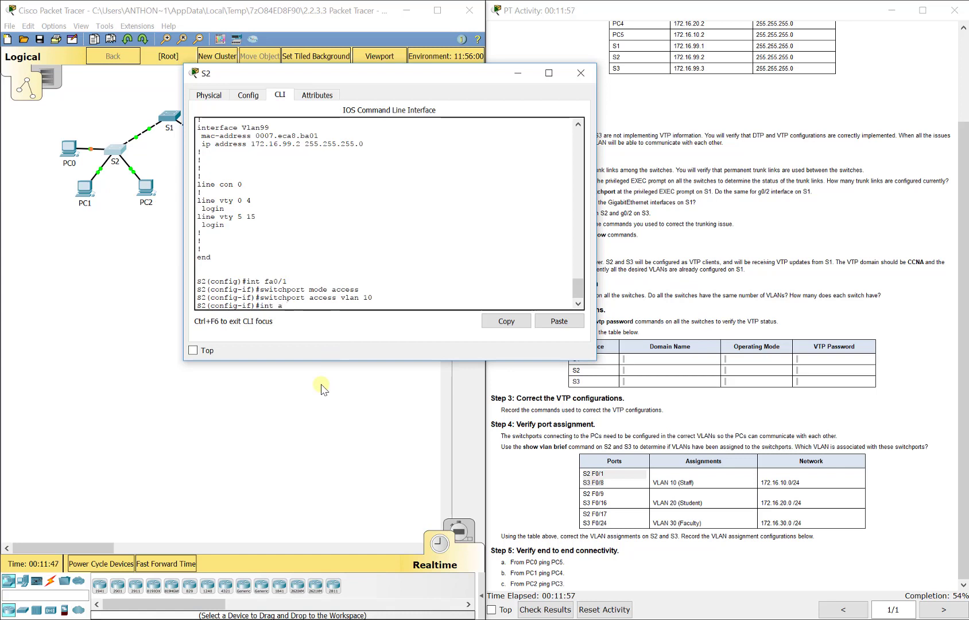
- On S2, configure interface Fa0/9 as an access port assigned to VLAN 20
{"action": "key", "text": "BackSpace"}
{"action": "type", "text": "fa0/9"}
{"action": "key", "text": "Return"}
{"action": "type", "text": "switchport mod"}
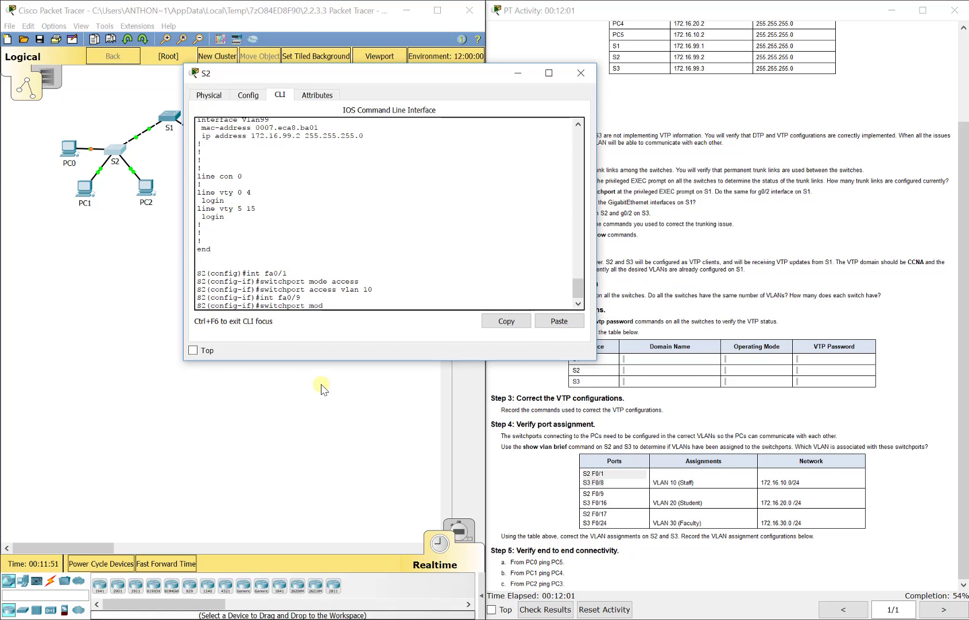
{"action": "type", "text": "e access"}
{"action": "key", "text": "Return"}
{"action": "type", "text": "switch"}
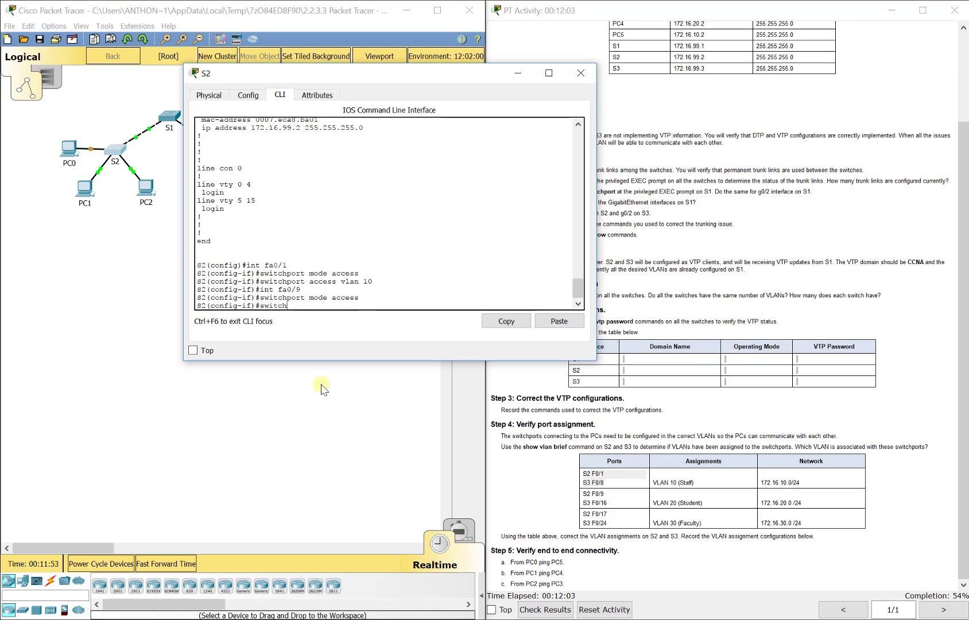
{"action": "type", "text": "port access vlan 20"}
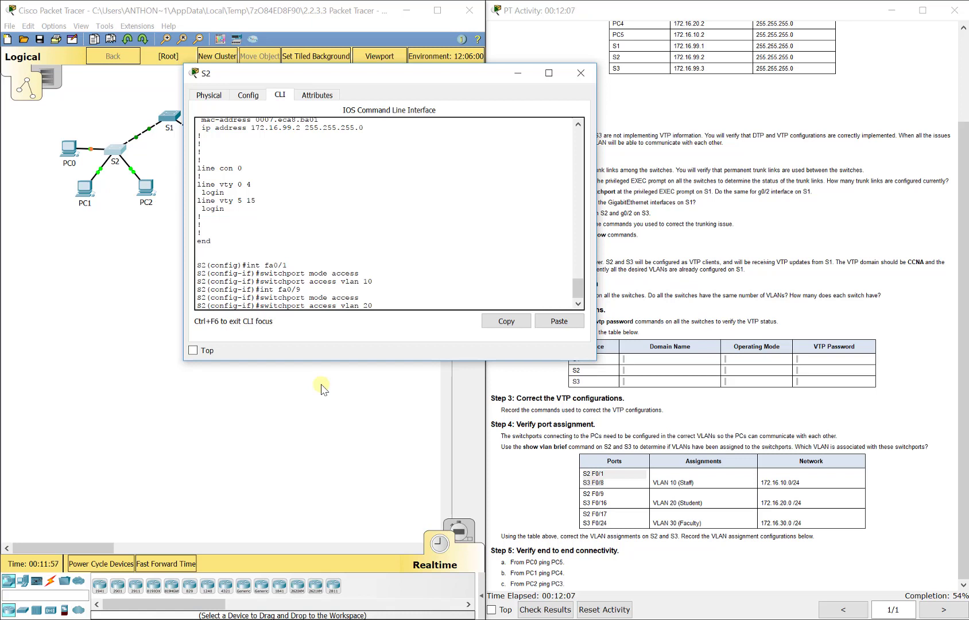
{"action": "key", "text": "Return"}
- On S2, configure interface Fa0/17 as an access port assigned to VLAN 30 and leave interface configuration
{"action": "type", "text": "exit"}
{"action": "key", "text": "Return"}
{"action": "type", "text": "int "}
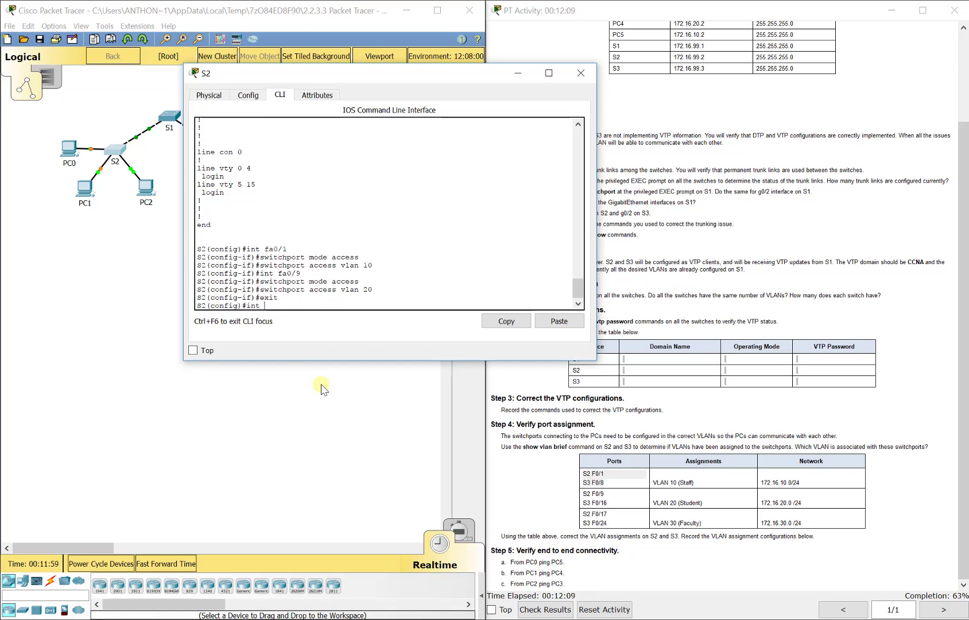
{"action": "type", "text": "fa0.17"}
{"action": "key", "text": "Return"}
{"action": "type", "text": "swi"}
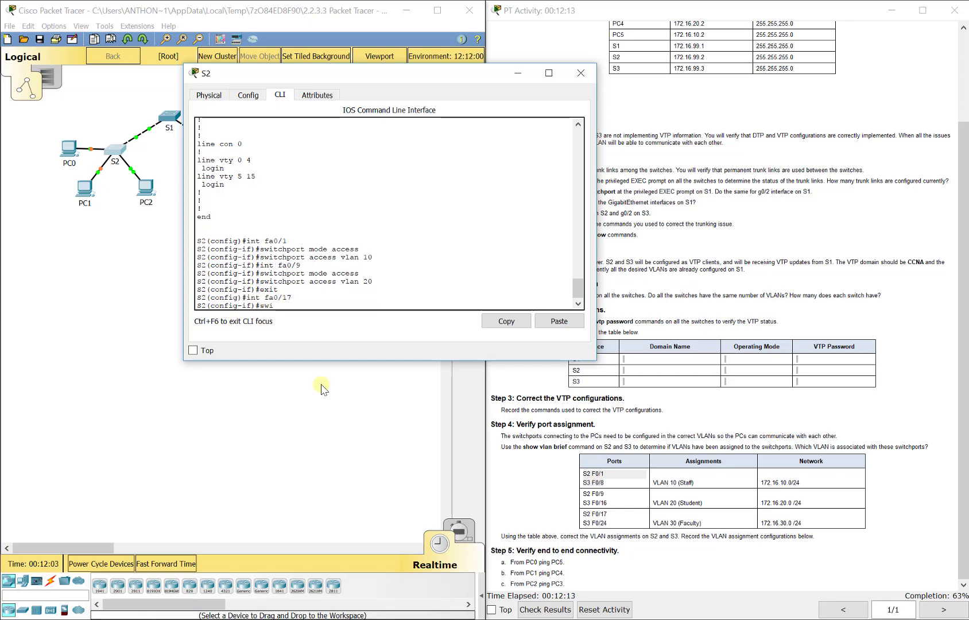
{"action": "type", "text": "tchport mode acces"}
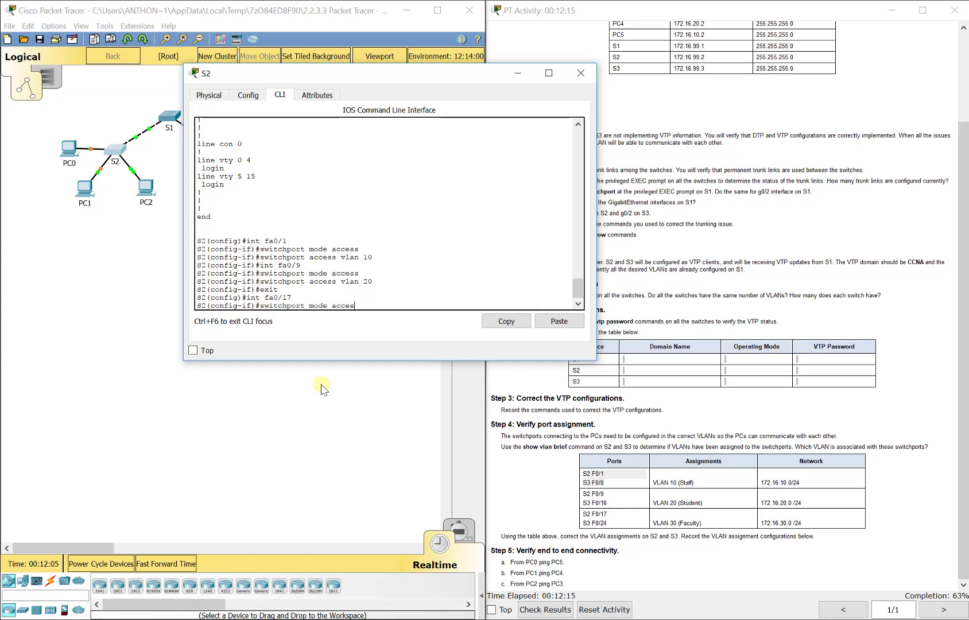
{"action": "type", "text": "s"}
{"action": "key", "text": "Return"}
{"action": "type", "text": "switchport access vlan"}
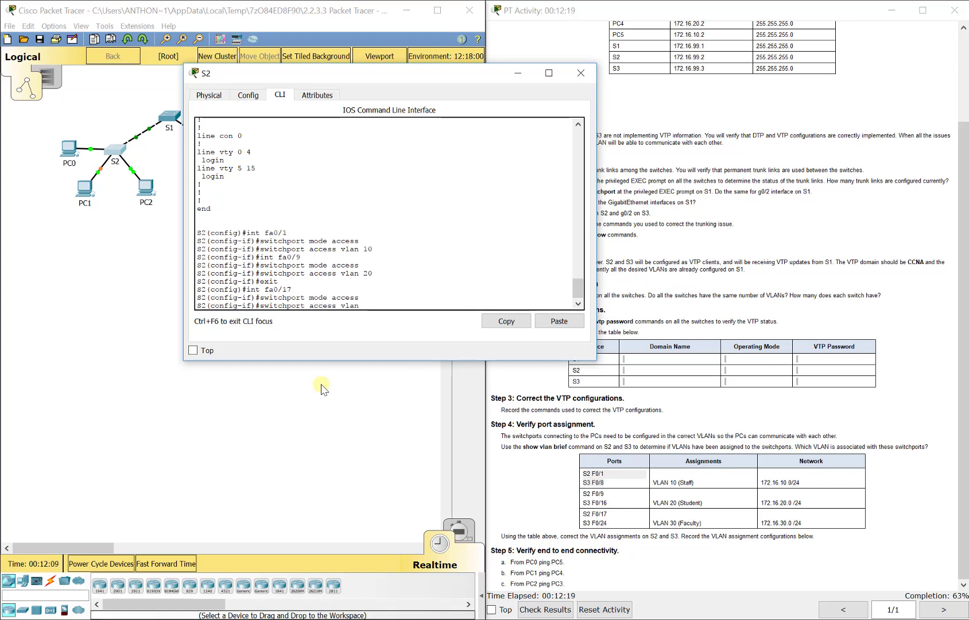
{"action": "type", "text": " 30"}
{"action": "key", "text": "Return"}
{"action": "type", "text": "exit"}
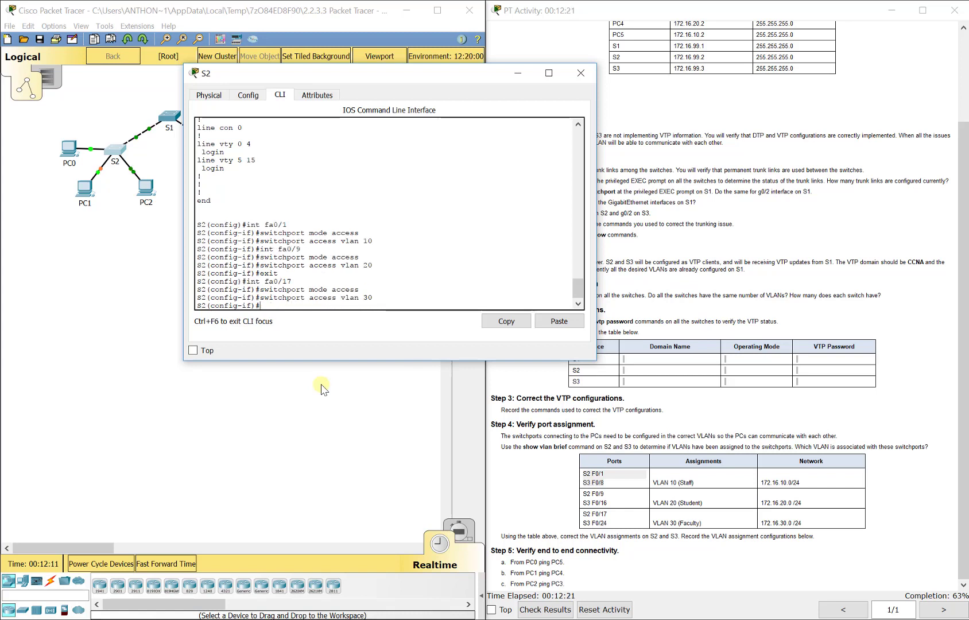
{"action": "key", "text": "Return"}
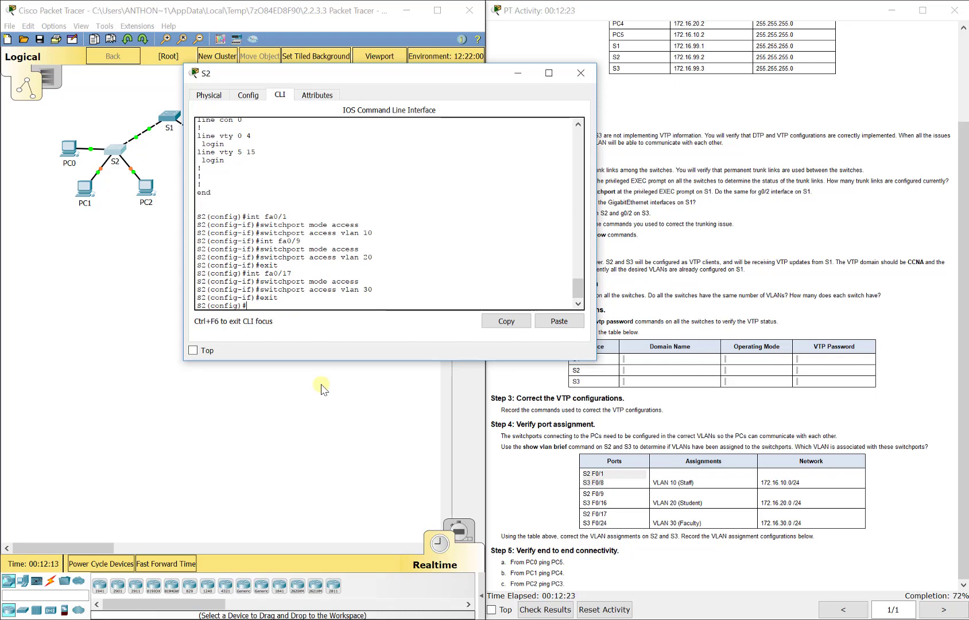
- Verify S2's VLAN port assignments with show vlan brief and close S2's window
{"action": "type", "text": "do show vla"}
{"action": "type", "text": "n brief"}
{"action": "key", "text": "Return"}
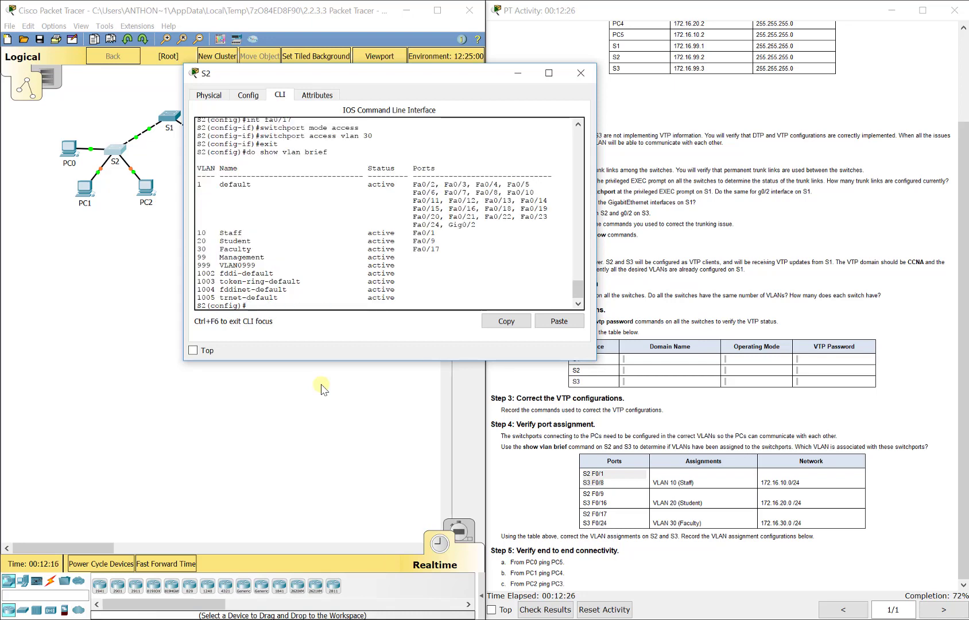
{"action": "left_click_drag", "start_coordinate": [440, 241], "coordinate": [251, 233]}
{"action": "left_click", "coordinate": [463, 257]}
{"action": "left_click_drag", "start_coordinate": [440, 249], "coordinate": [197, 232]}
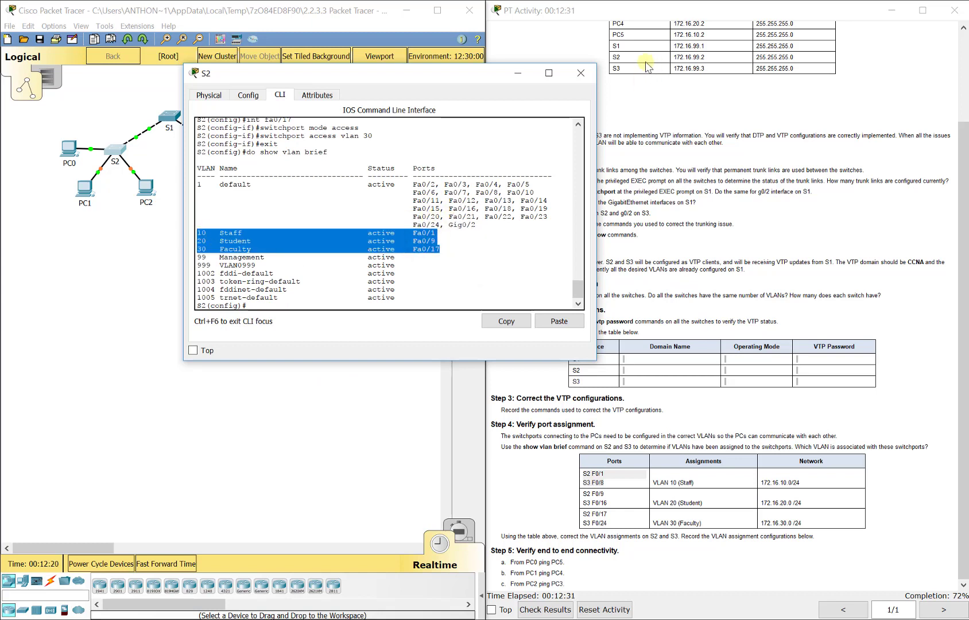
{"action": "left_click", "coordinate": [581, 73]}
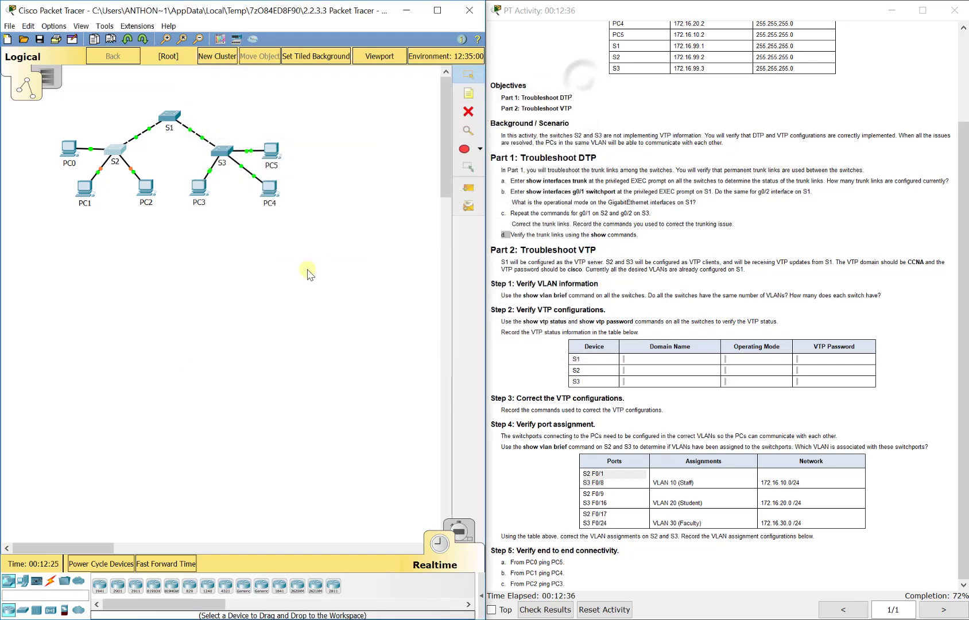
- Open S3's CLI and review its running configuration with show run
{"action": "left_click", "coordinate": [223, 151]}
{"action": "left_click_drag", "start_coordinate": [339, 157], "coordinate": [102, 110]}
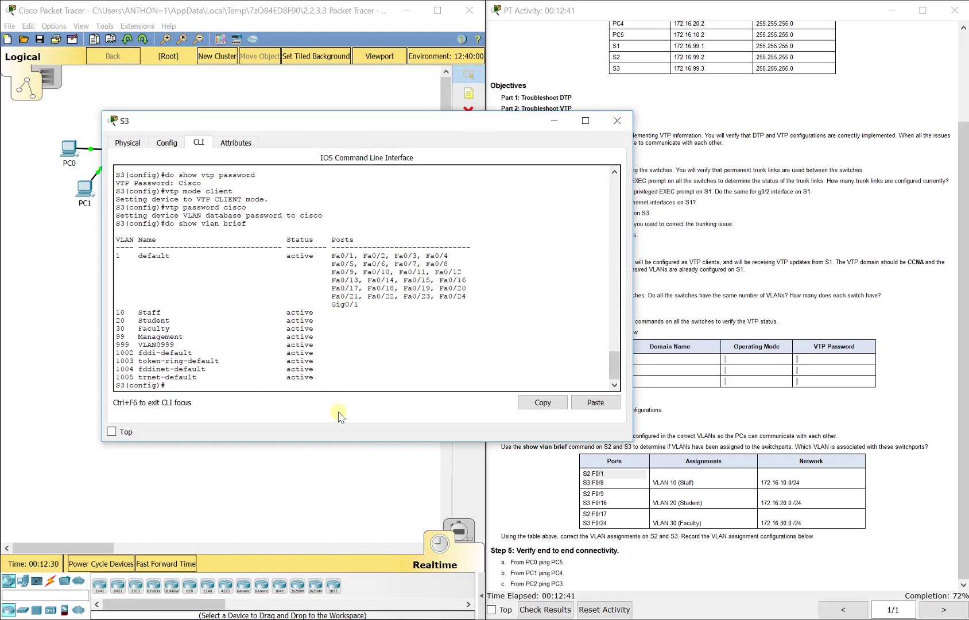
{"action": "type", "text": "sh run"}
{"action": "key", "text": "Return"}
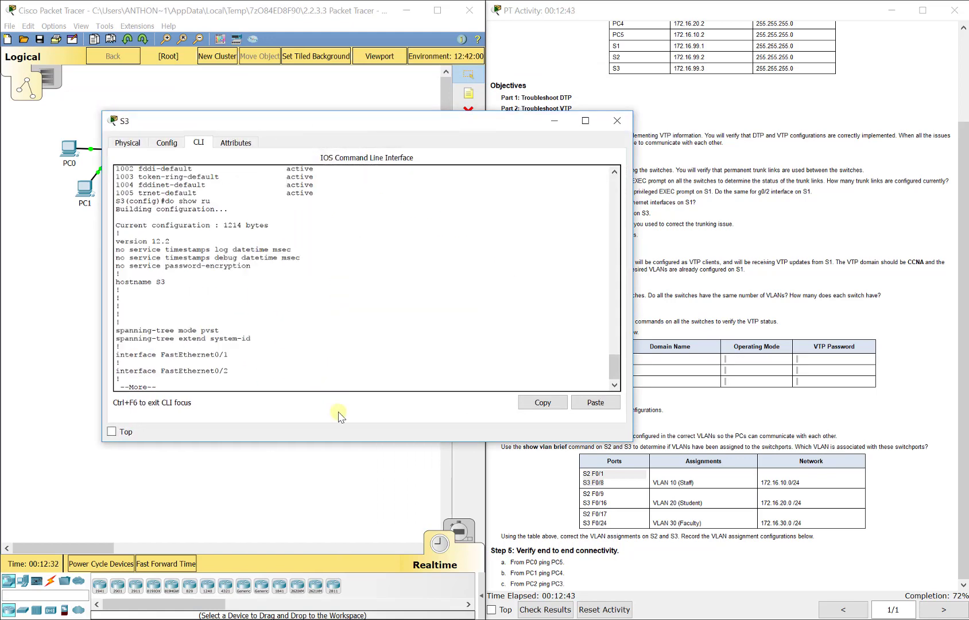
{"action": "key", "text": "space"}
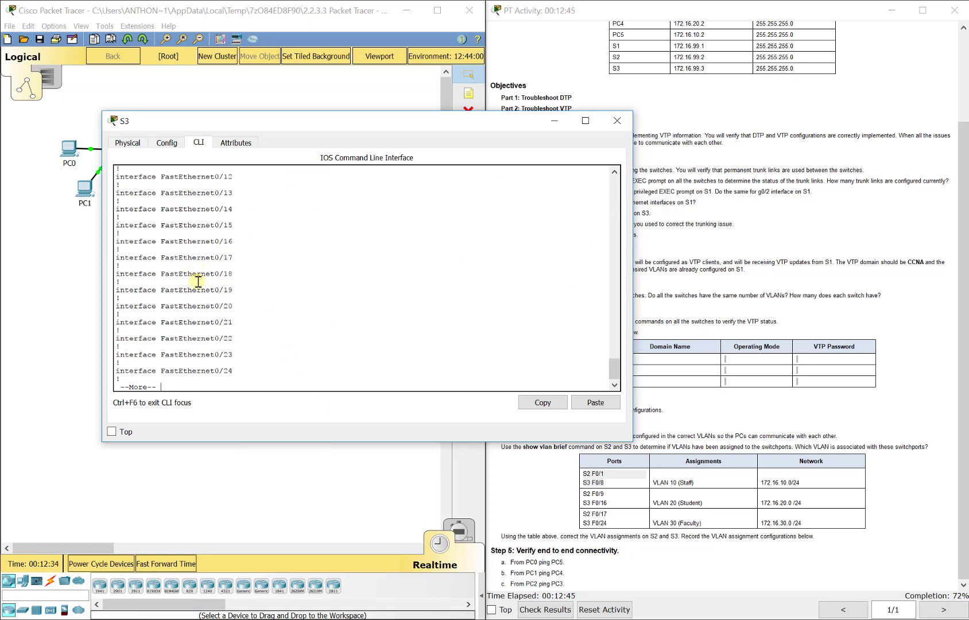
{"action": "key", "text": "space"}
{"action": "key", "text": "space"}
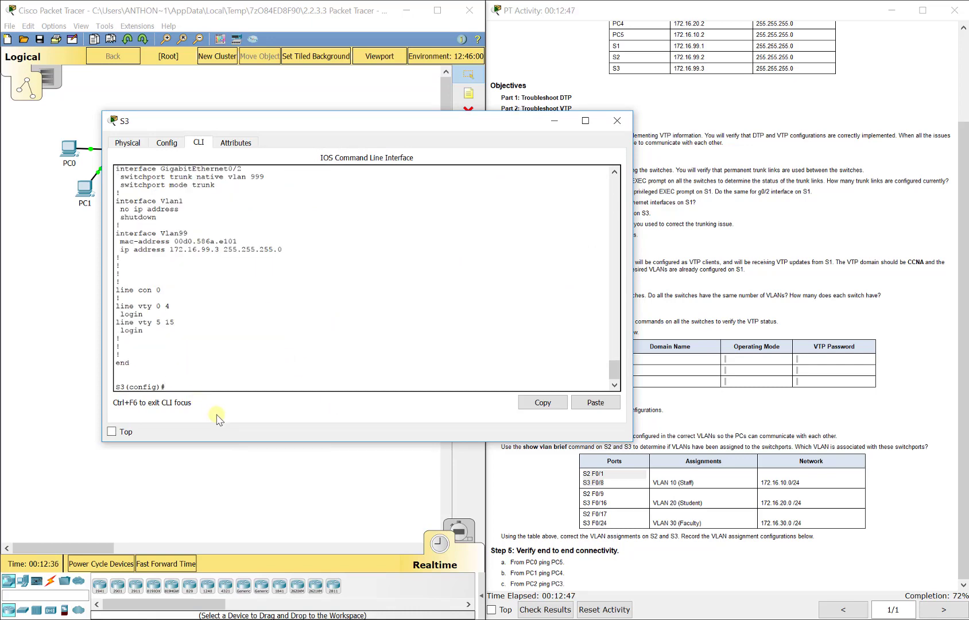
- On S3, configure interface Fa0/8 as an access port assigned to VLAN 10
{"action": "type", "text": "int fa0/8"}
{"action": "key", "text": "Return"}
{"action": "type", "text": "switch"}
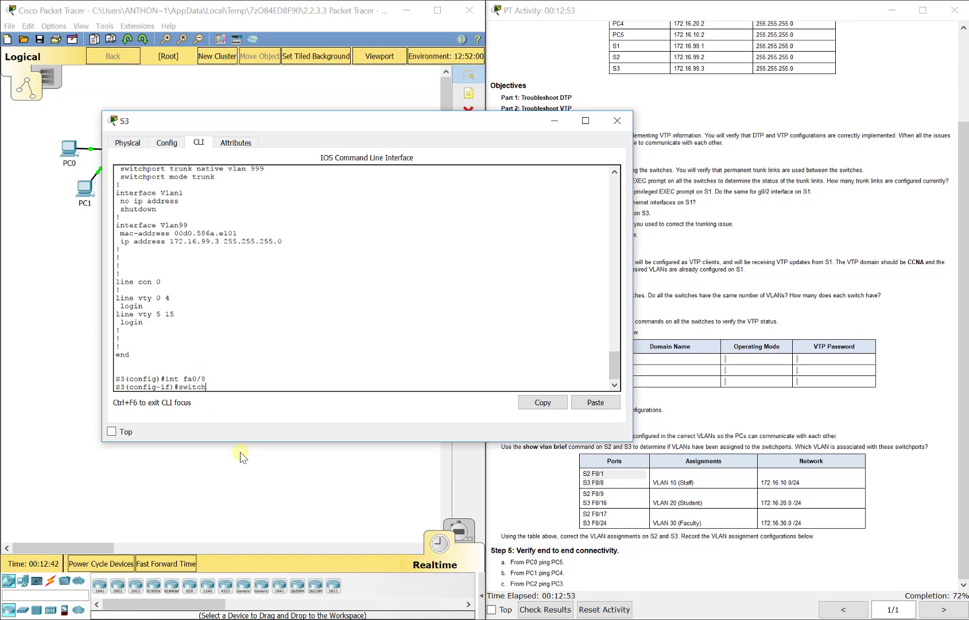
{"action": "type", "text": "port mode access"}
{"action": "key", "text": "Return"}
{"action": "type", "text": "swi"}
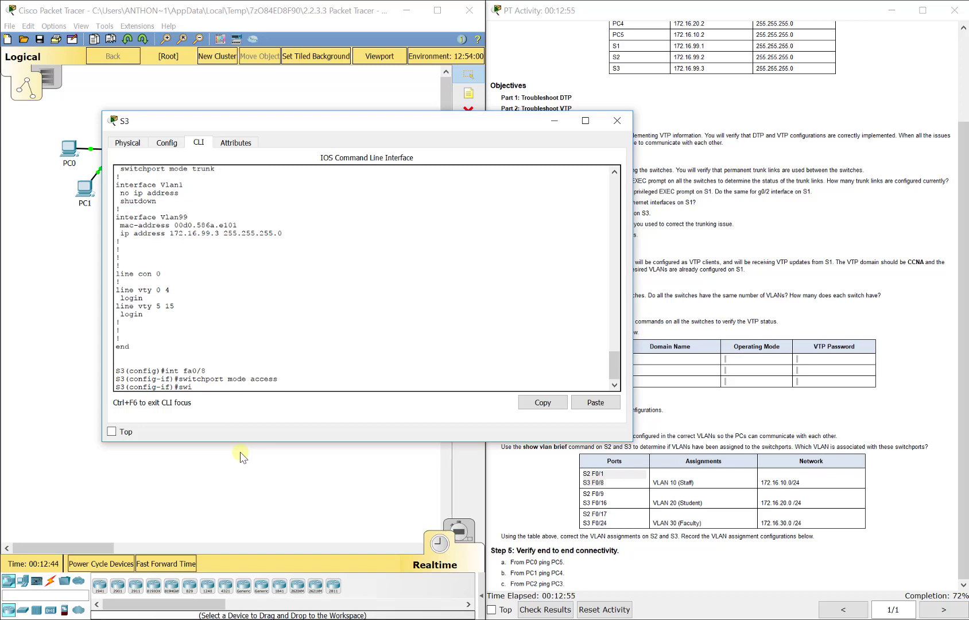
{"action": "type", "text": "tchport access vlan 10"}
{"action": "key", "text": "Return"}
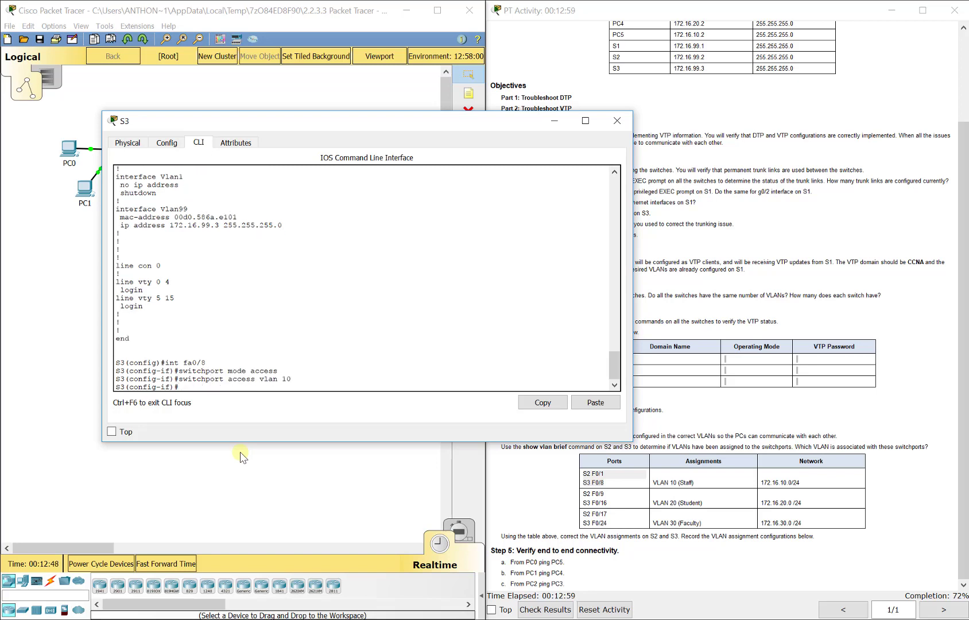
- On S3, configure interface Fa0/16 as an access port assigned to VLAN 20
{"action": "type", "text": "int fa0/16"}
{"action": "key", "text": "Return"}
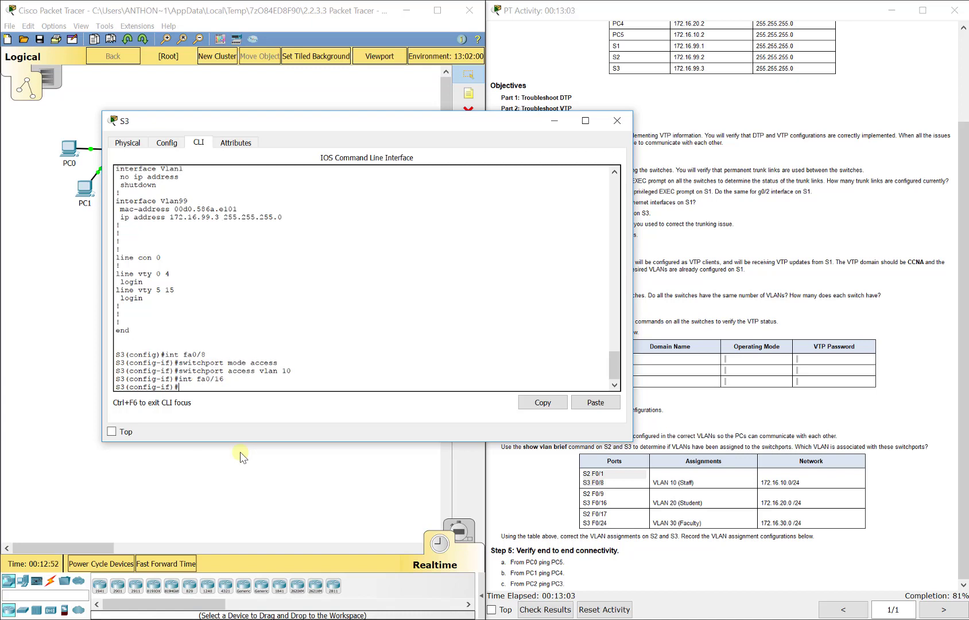
{"action": "type", "text": "switchport mode access"}
{"action": "key", "text": "Return"}
{"action": "type", "text": "sw"}
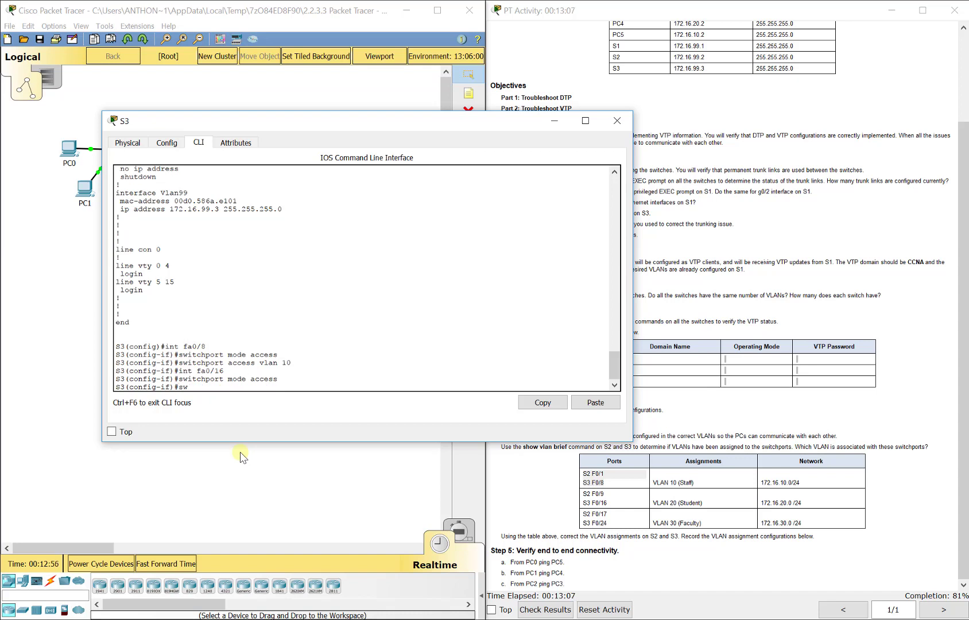
{"action": "type", "text": "itchport access vlan 20"}
{"action": "key", "text": "Return"}
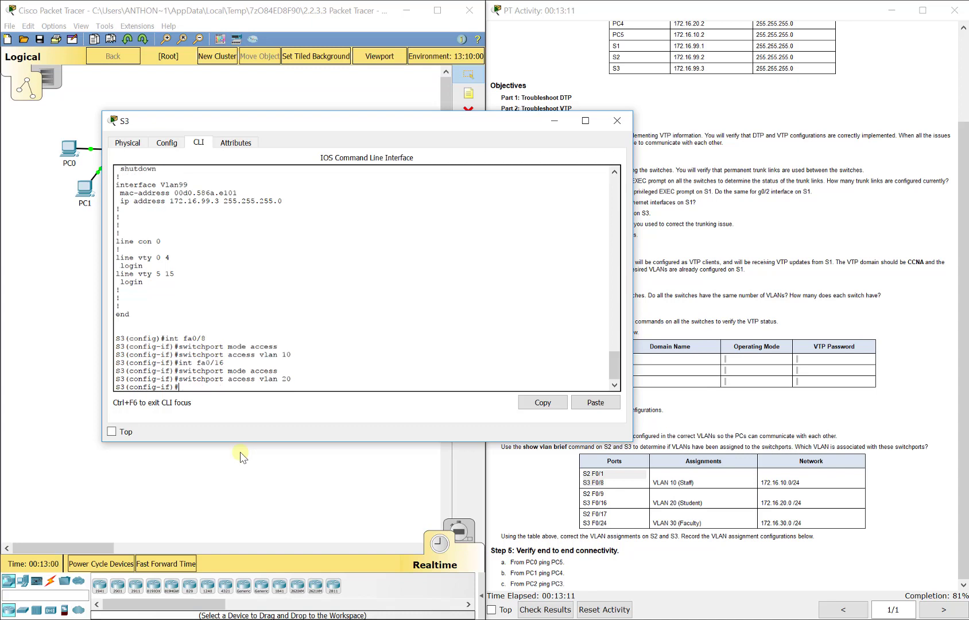
- On S3, configure interface Fa0/24 as an access port assigned to VLAN 30 and leave interface configuration
{"action": "type", "text": "int fa0/24"}
{"action": "key", "text": "Return"}
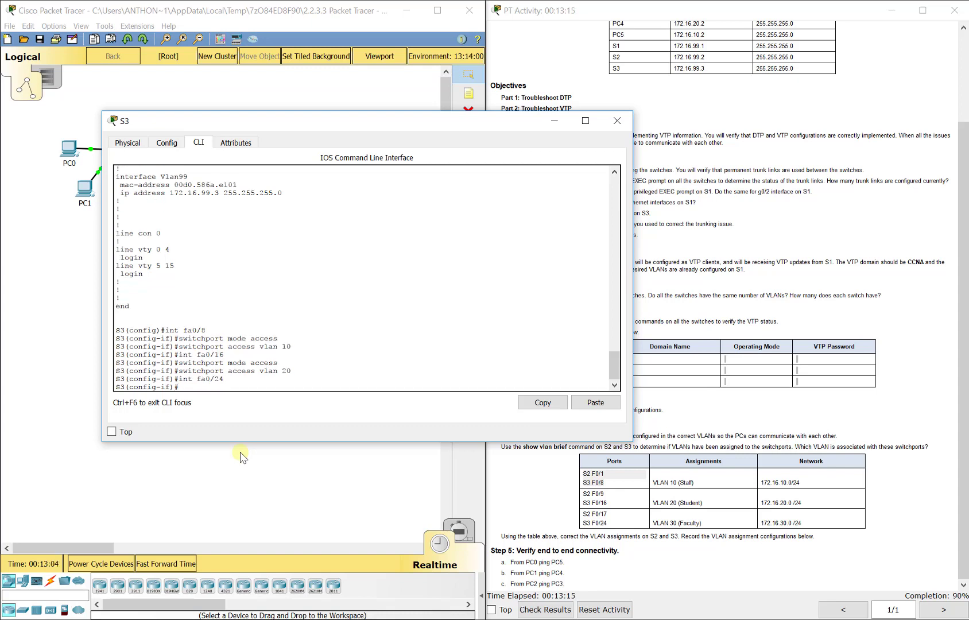
{"action": "type", "text": "switchport mode"}
{"action": "type", "text": " acce"}
{"action": "key", "text": "BackSpace"}
{"action": "type", "text": "cesw"}
{"action": "type", "text": "s"}
{"action": "key", "text": "Return"}
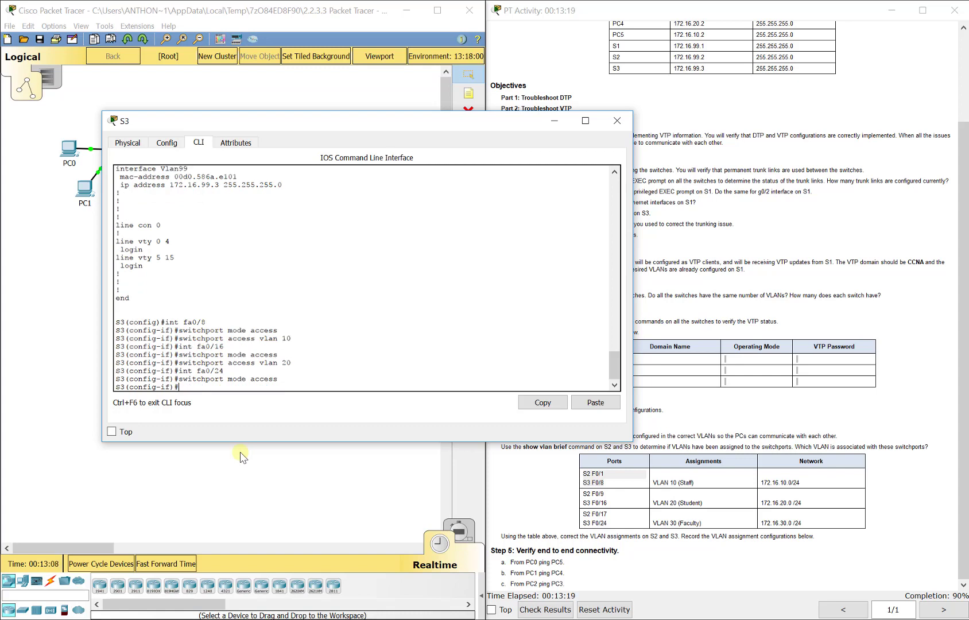
{"action": "type", "text": "switchport access vlan 30"}
{"action": "key", "text": "Return"}
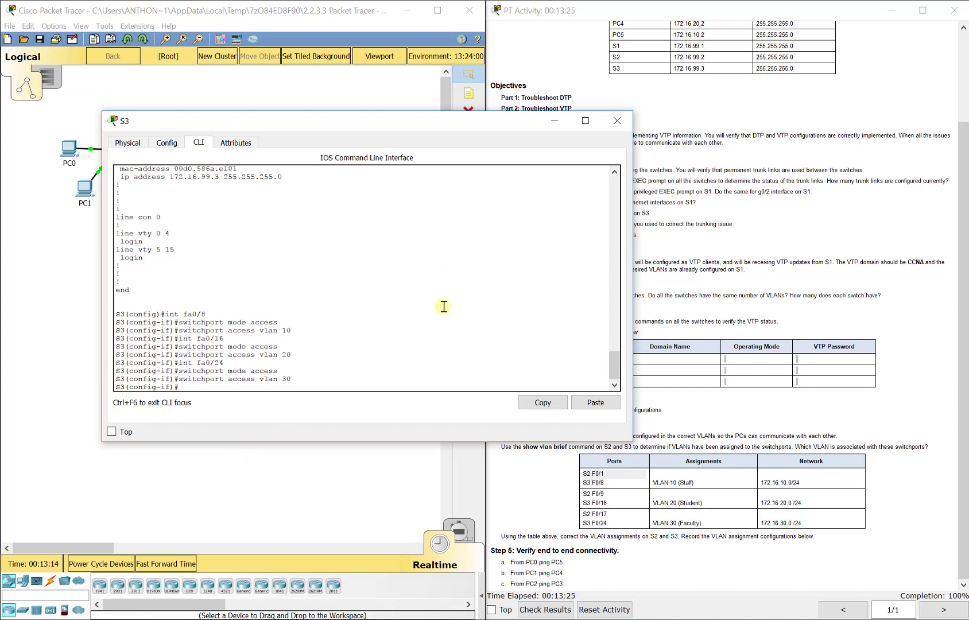
{"action": "type", "text": "exit"}
{"action": "key", "text": "Return"}
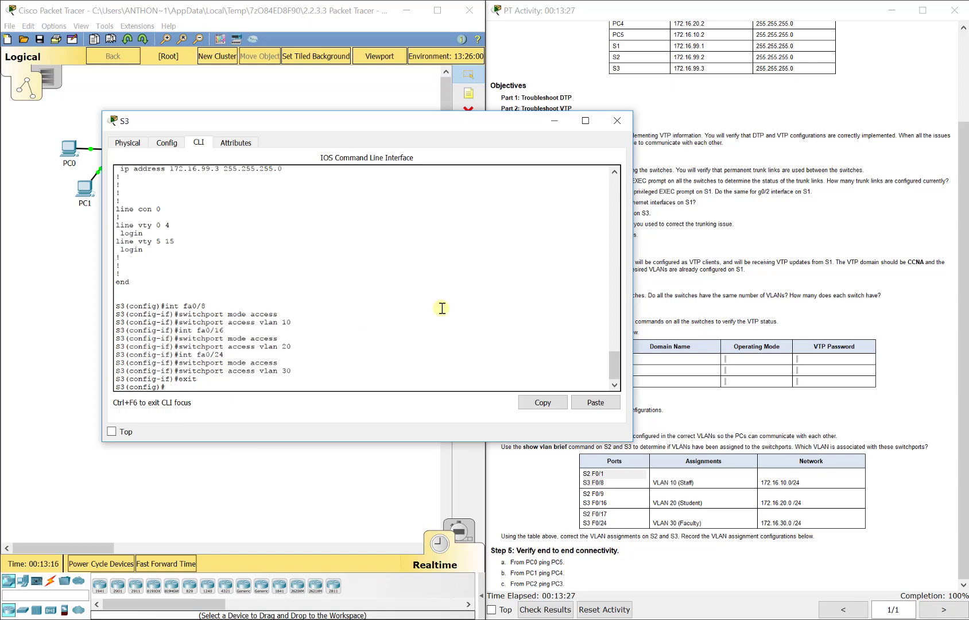
- Verify S3's VLAN port assignments with show vlan brief
{"action": "type", "text": "do show vlan brief"}
{"action": "key", "text": "Return"}
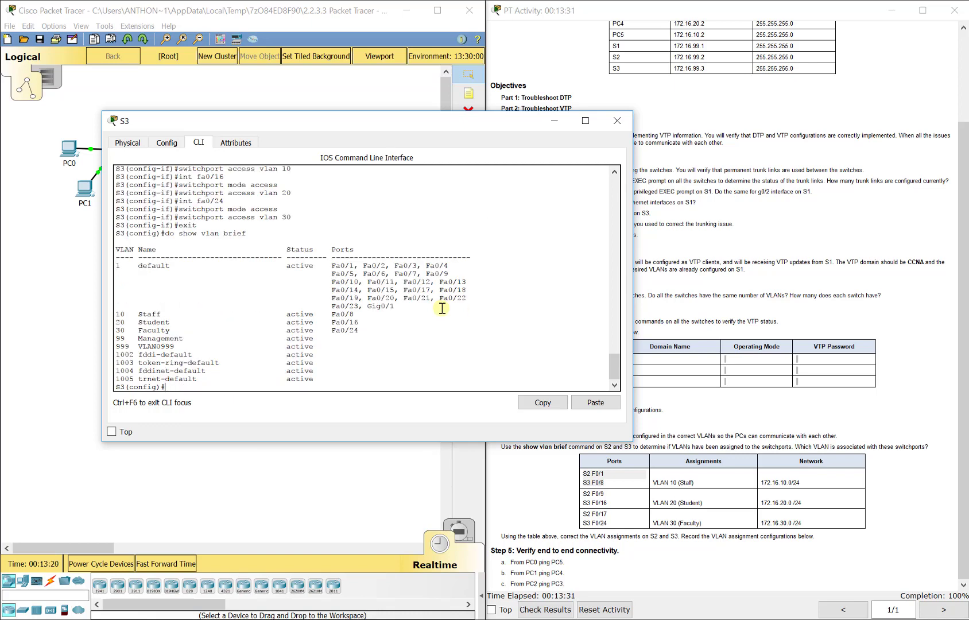
{"action": "left_click_drag", "start_coordinate": [384, 332], "coordinate": [116, 312]}
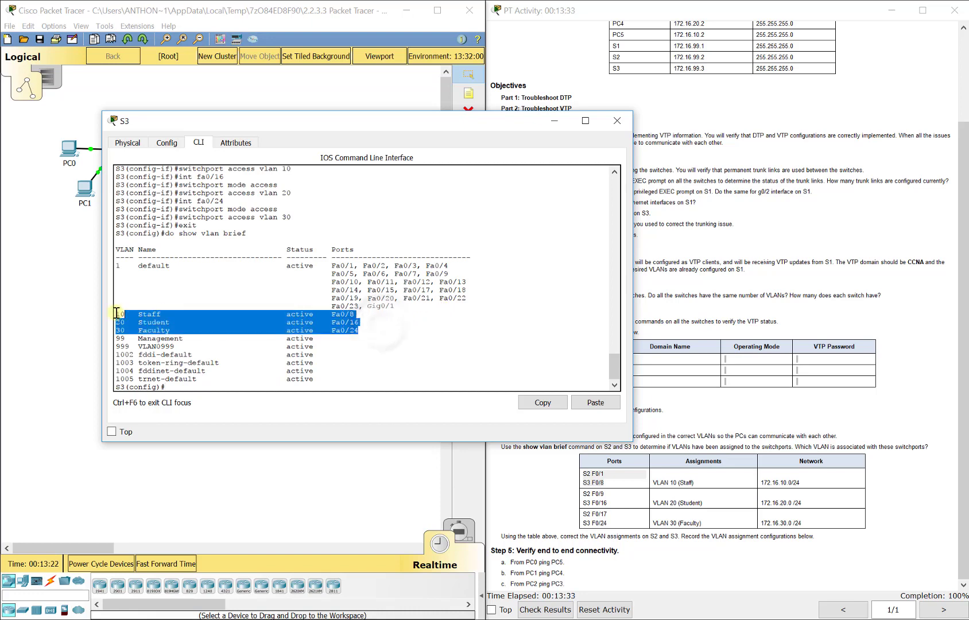
{"action": "left_click", "coordinate": [335, 385]}
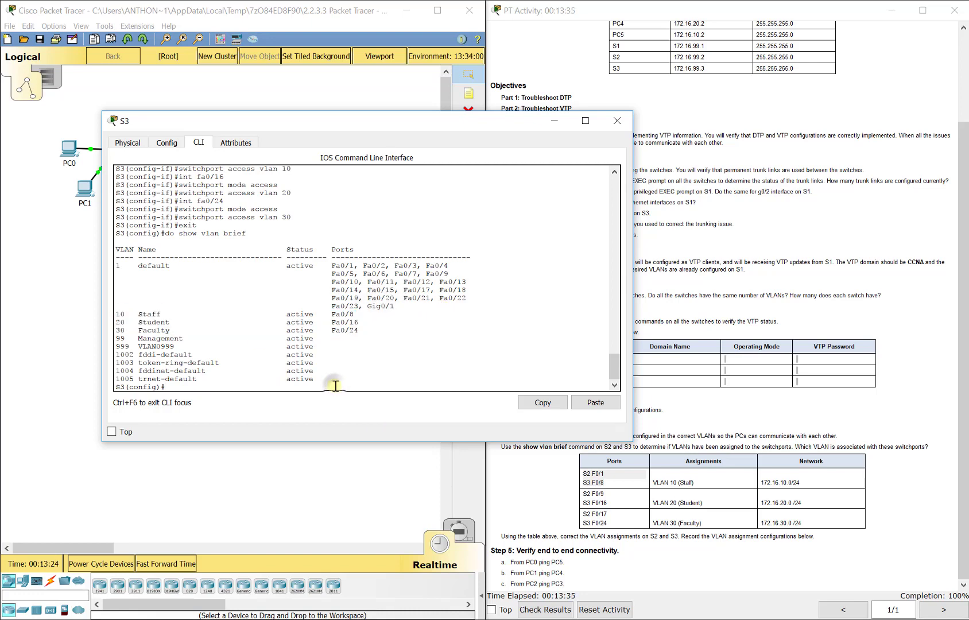
- Review S3's running configuration for the new access port settings with show run
{"action": "type", "text": "do show run"}
{"action": "key", "text": "Return"}
{"action": "key", "text": "space"}
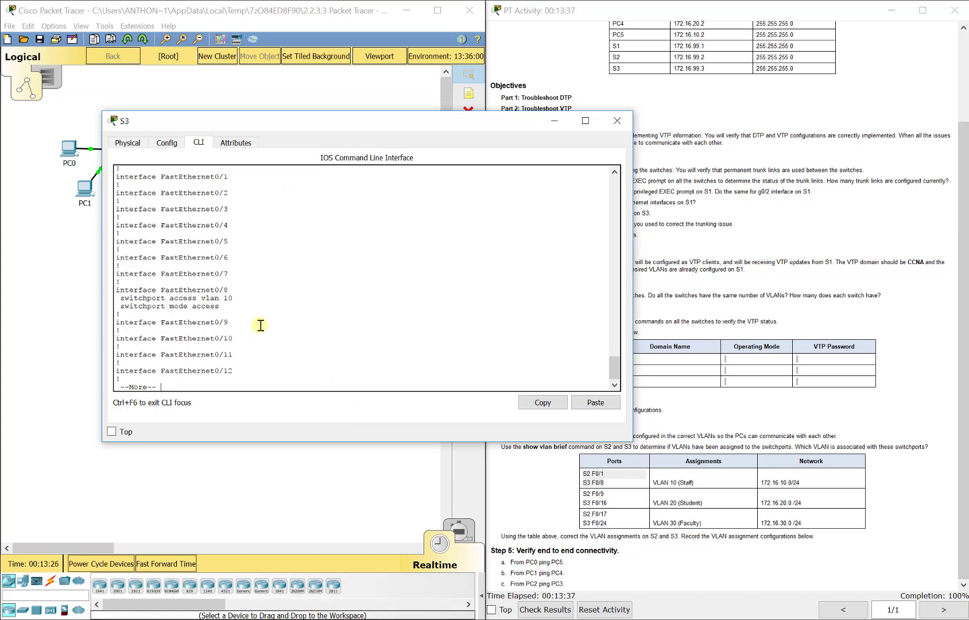
{"action": "key", "text": "space"}
{"action": "left_click_drag", "start_coordinate": [230, 305], "coordinate": [102, 284]}
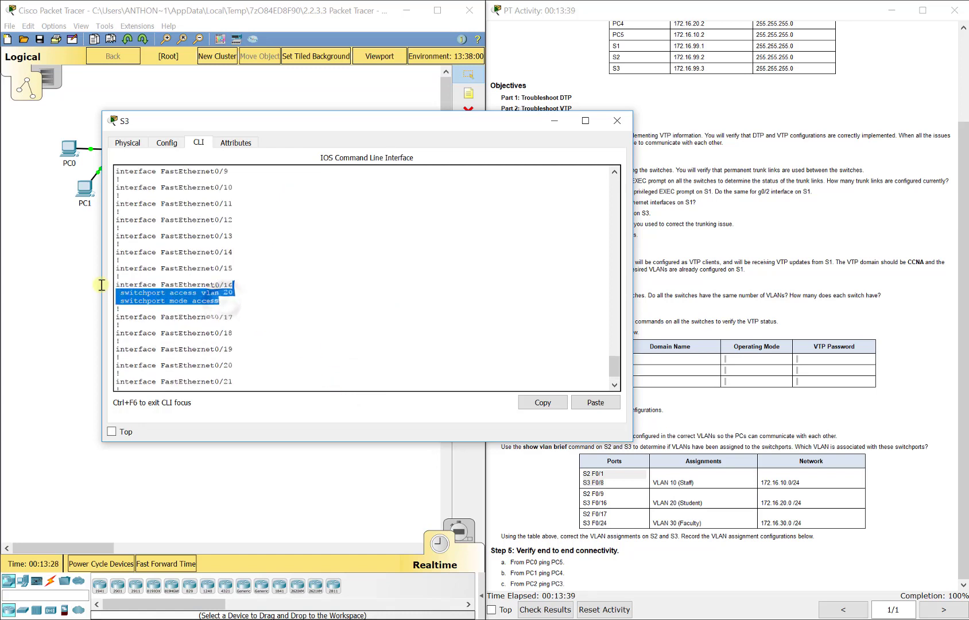
- Scroll through the remainder of S3's running configuration to check the interface settings
{"action": "scroll", "coordinate": [238, 361], "scroll_direction": "up", "scroll_amount": 2}
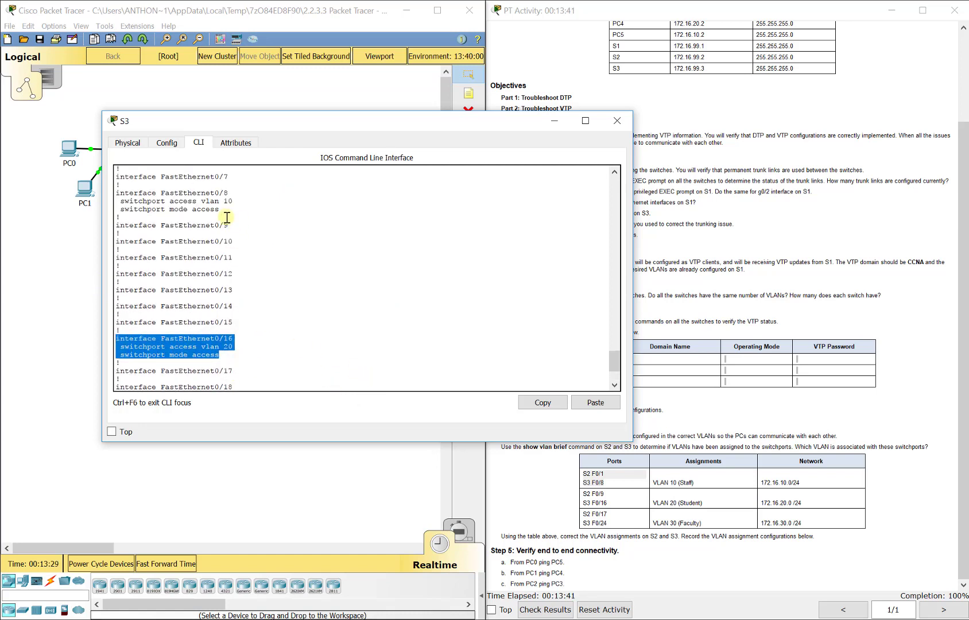
{"action": "left_click", "coordinate": [262, 298]}
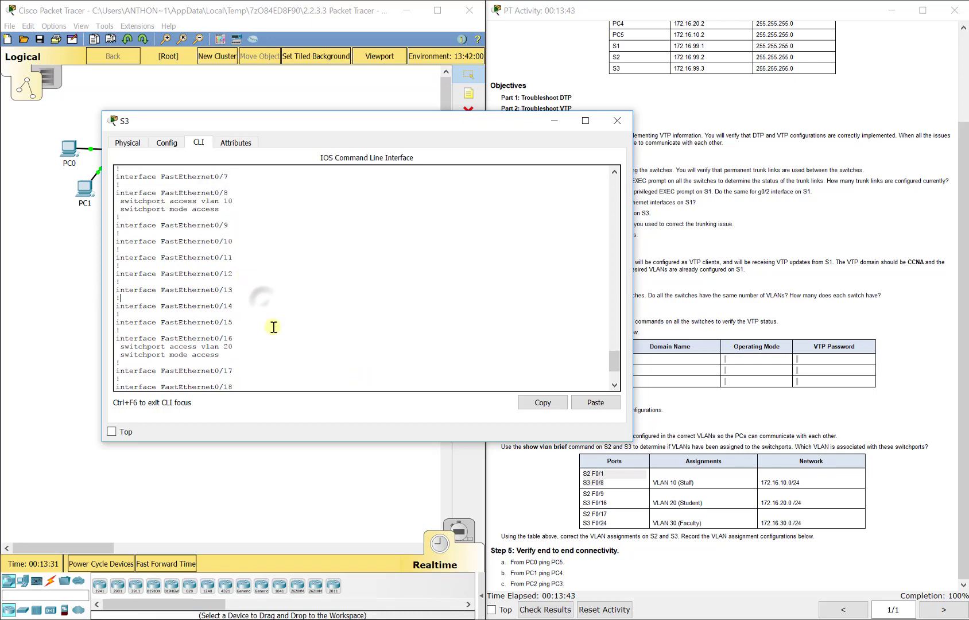
{"action": "key", "text": "space"}
{"action": "key", "text": "space"}
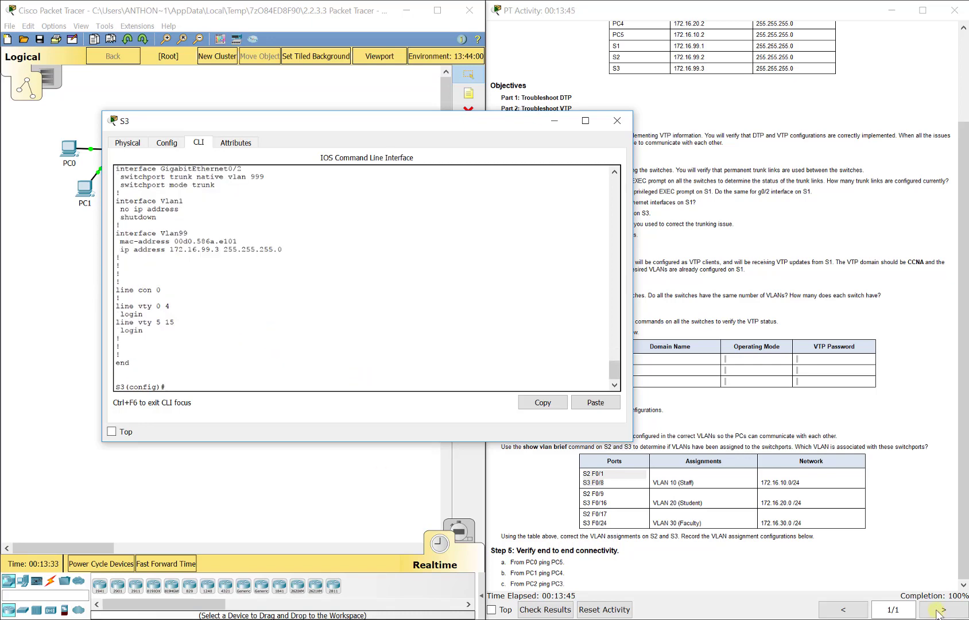
- Close the S3 window and send a simple PDU from PC0 to PC5 to test connectivity
{"action": "left_click", "coordinate": [617, 120]}
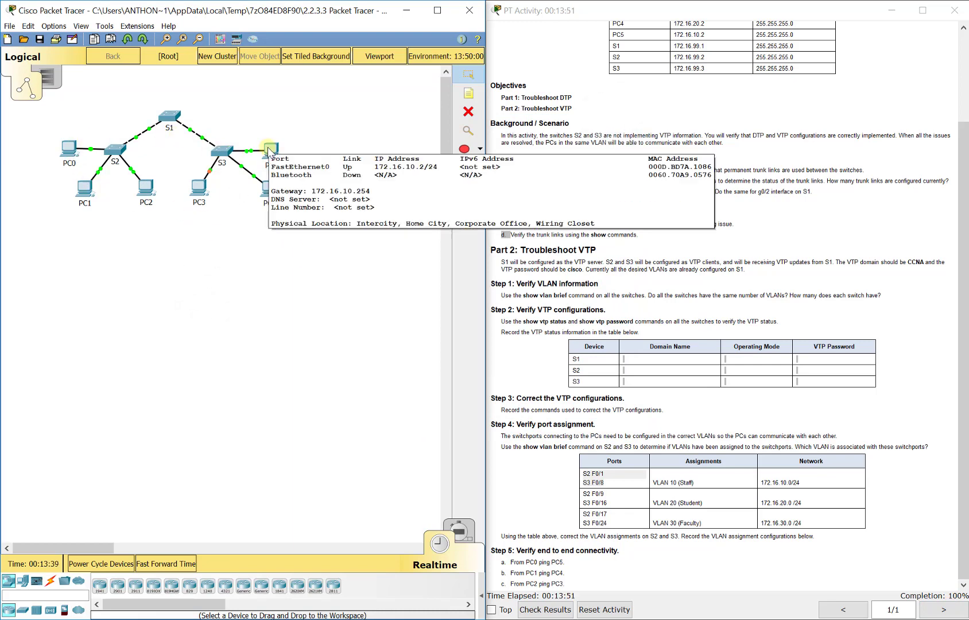
{"action": "left_click", "coordinate": [295, 316]}
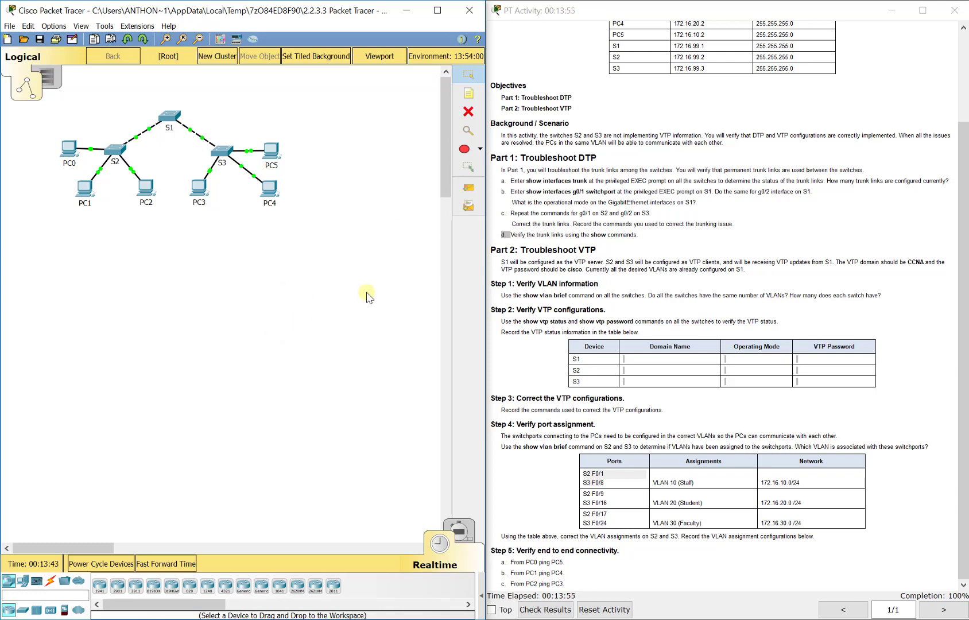
{"action": "scroll", "coordinate": [654, 276], "scroll_direction": "up", "scroll_amount": 3}
{"action": "scroll", "coordinate": [644, 343], "scroll_direction": "down", "scroll_amount": 3}
{"action": "left_click", "coordinate": [463, 191]}
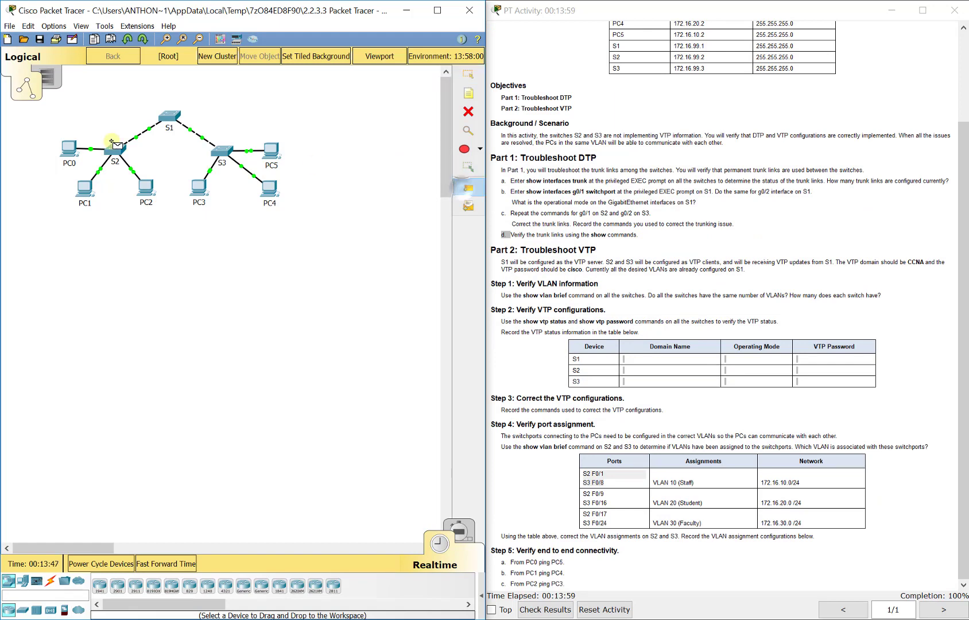
{"action": "left_click", "coordinate": [69, 148]}
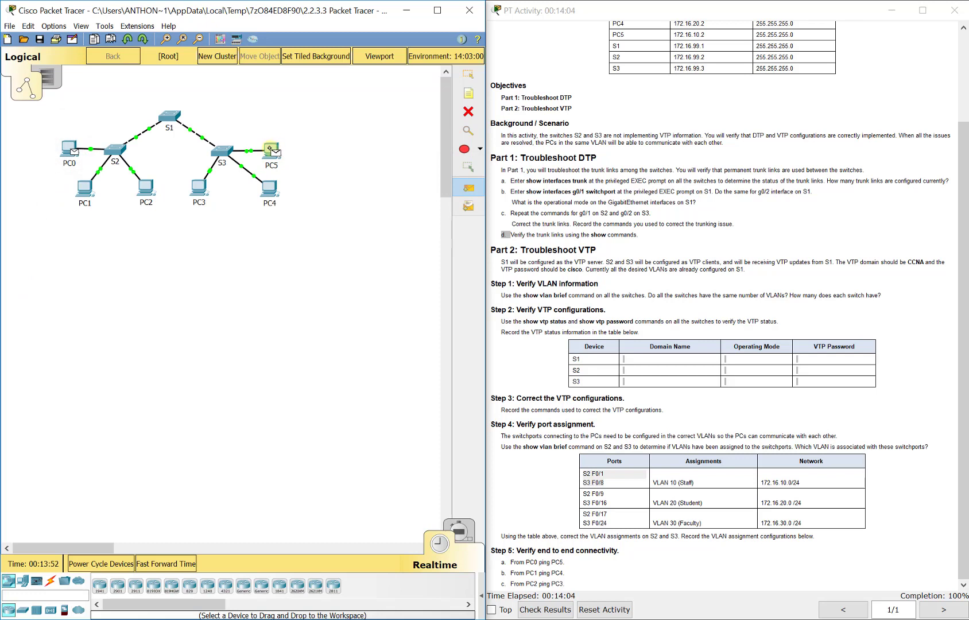
{"action": "left_click", "coordinate": [271, 150]}
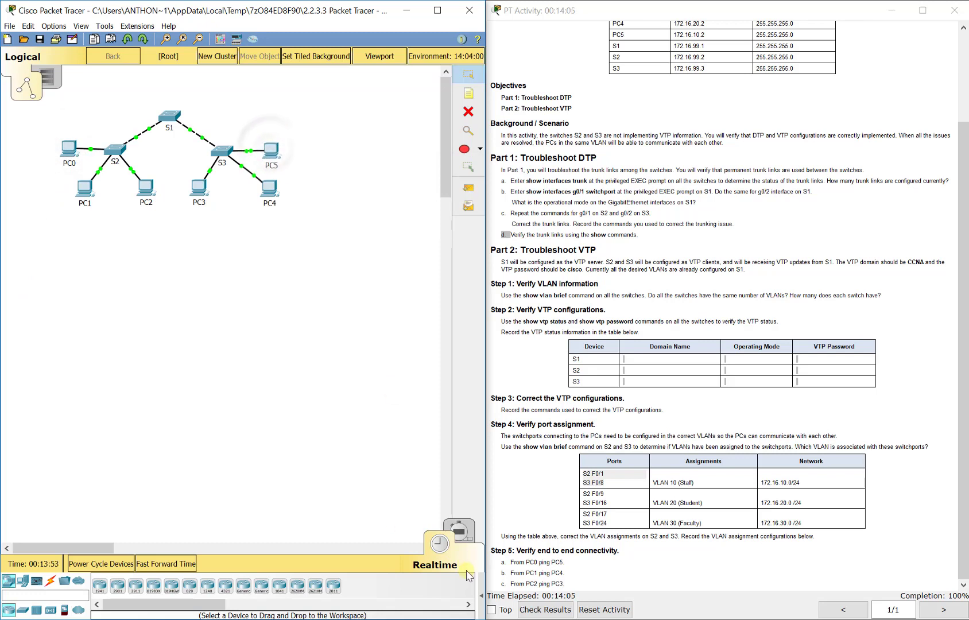
{"action": "left_click", "coordinate": [481, 595]}
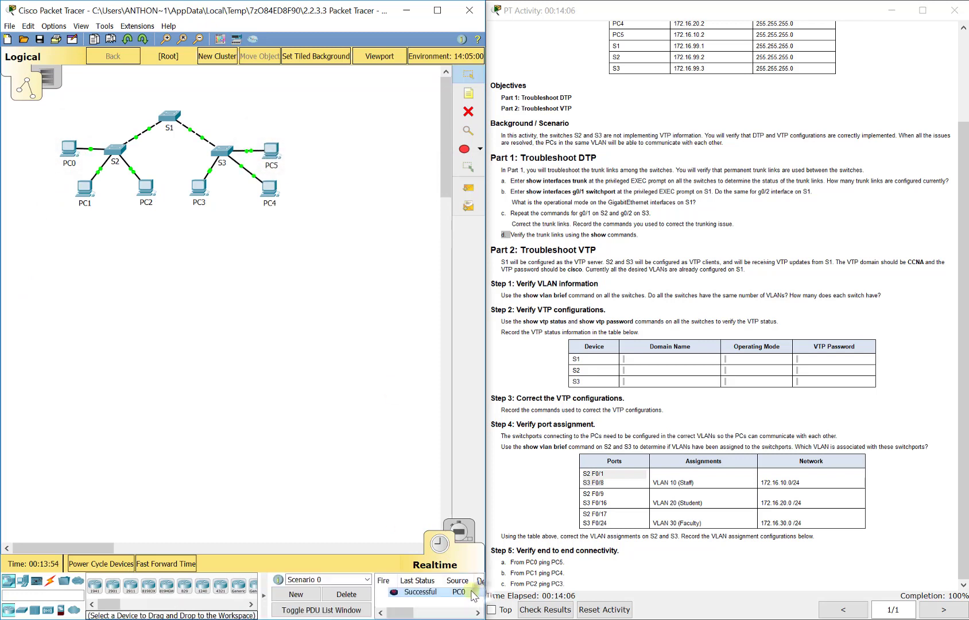
- Send a simple PDU from PC1 to PC4 to test connectivity
{"action": "left_click", "coordinate": [469, 188]}
{"action": "left_click", "coordinate": [84, 187]}
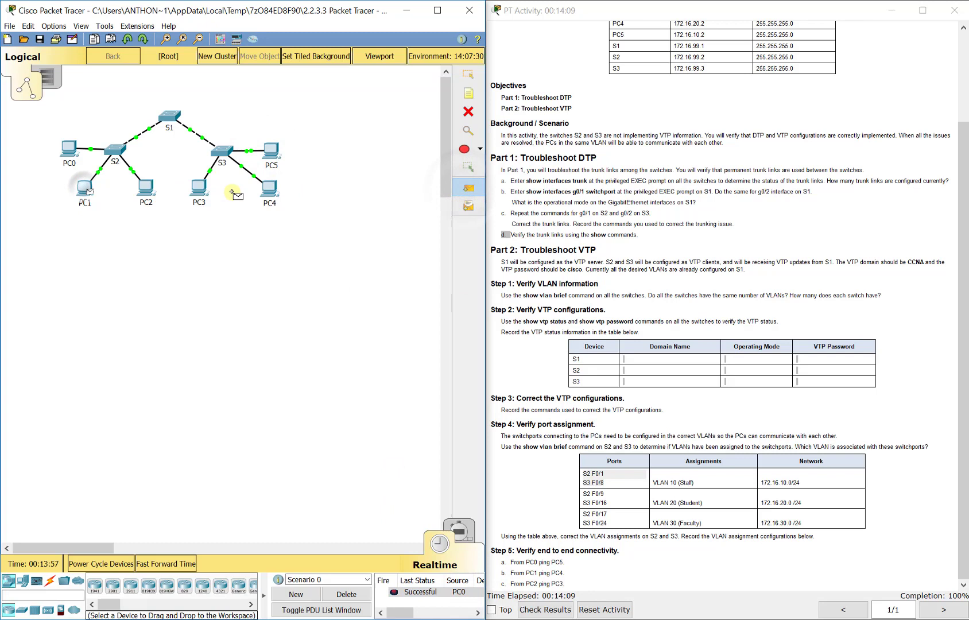
{"action": "left_click", "coordinate": [269, 187]}
- Send a simple PDU from PC2 to PC3 to test connectivity
{"action": "left_click", "coordinate": [469, 187]}
{"action": "left_click", "coordinate": [155, 195]}
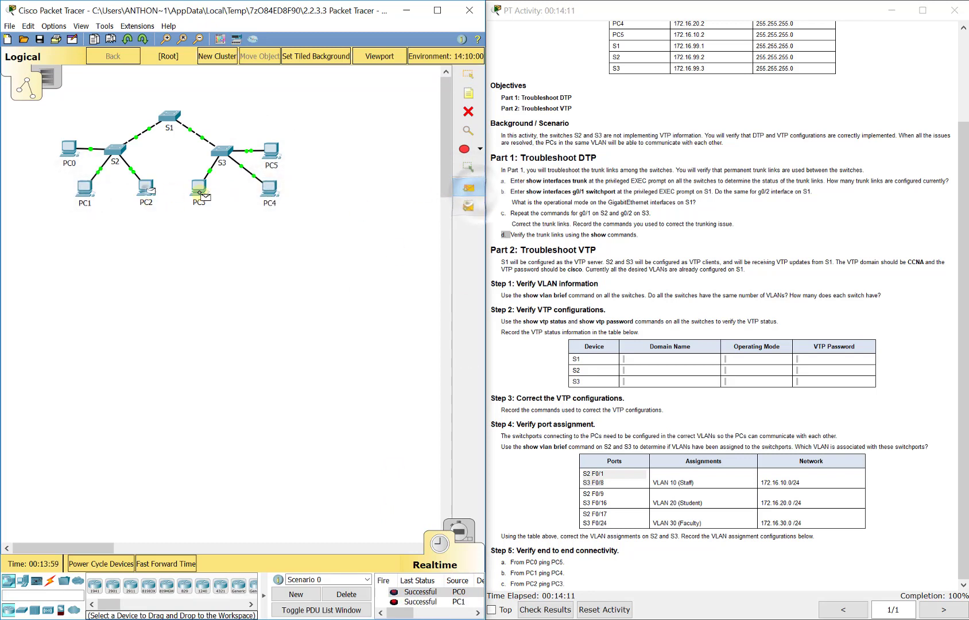
{"action": "left_click", "coordinate": [199, 187]}
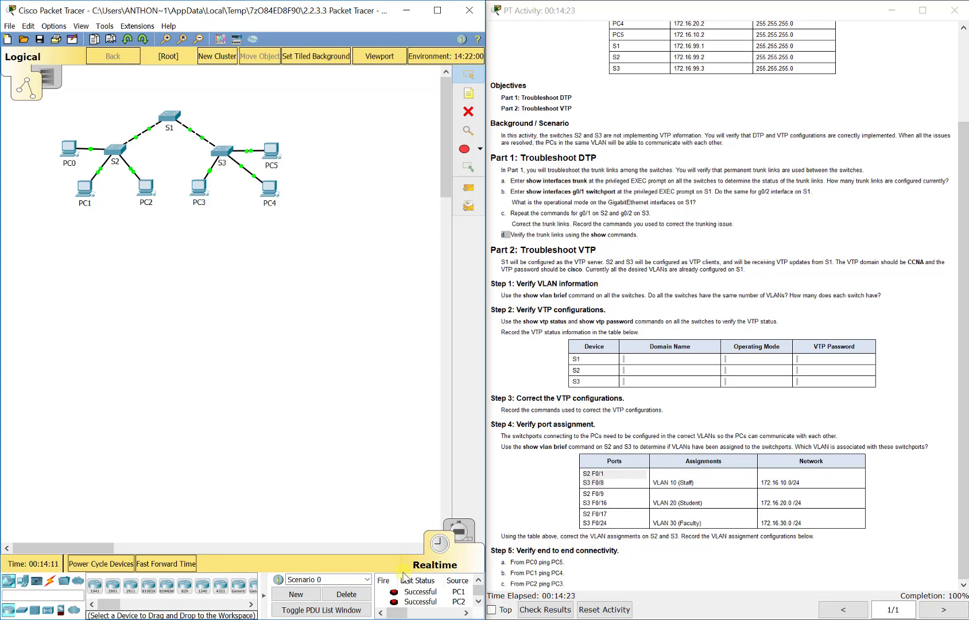
{"action": "scroll", "coordinate": [549, 346], "scroll_direction": "up", "scroll_amount": 3}
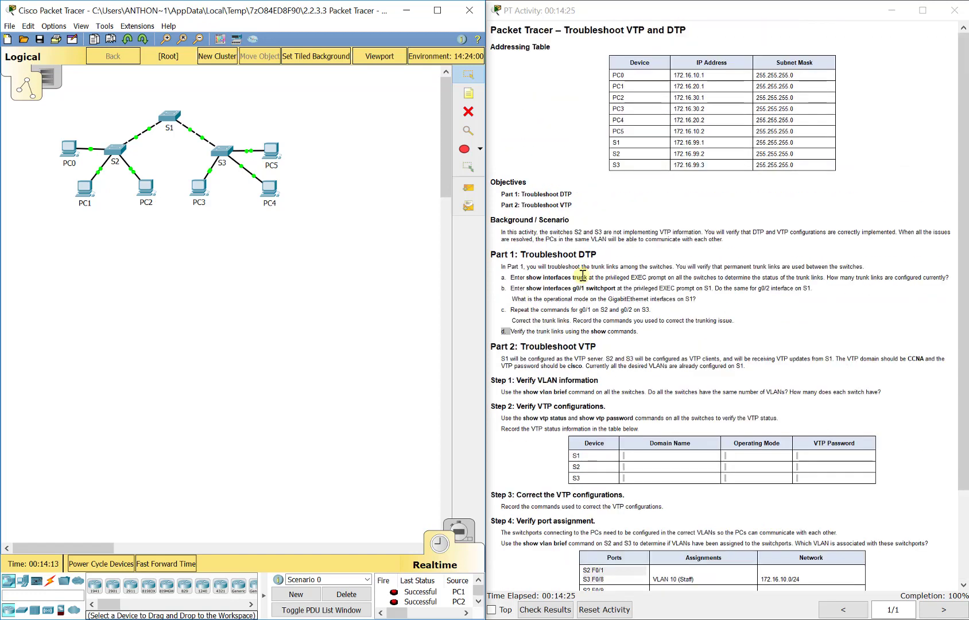